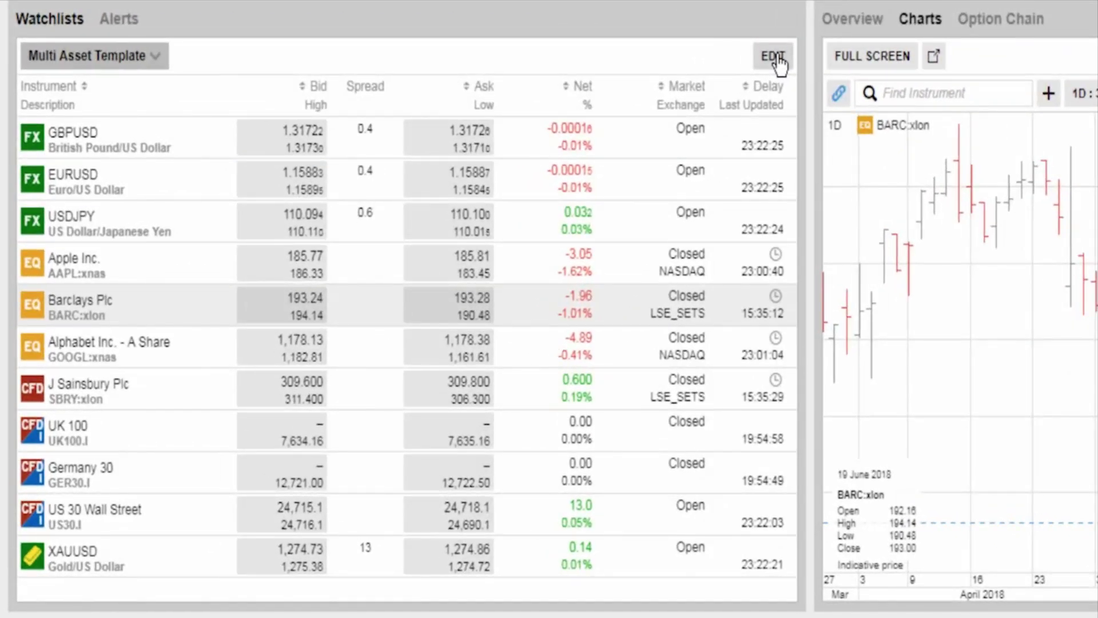
Add the spot forex pair AUDUSD to the Multi Asset Template watchlist and place it directly below EURUSD
click(777, 58)
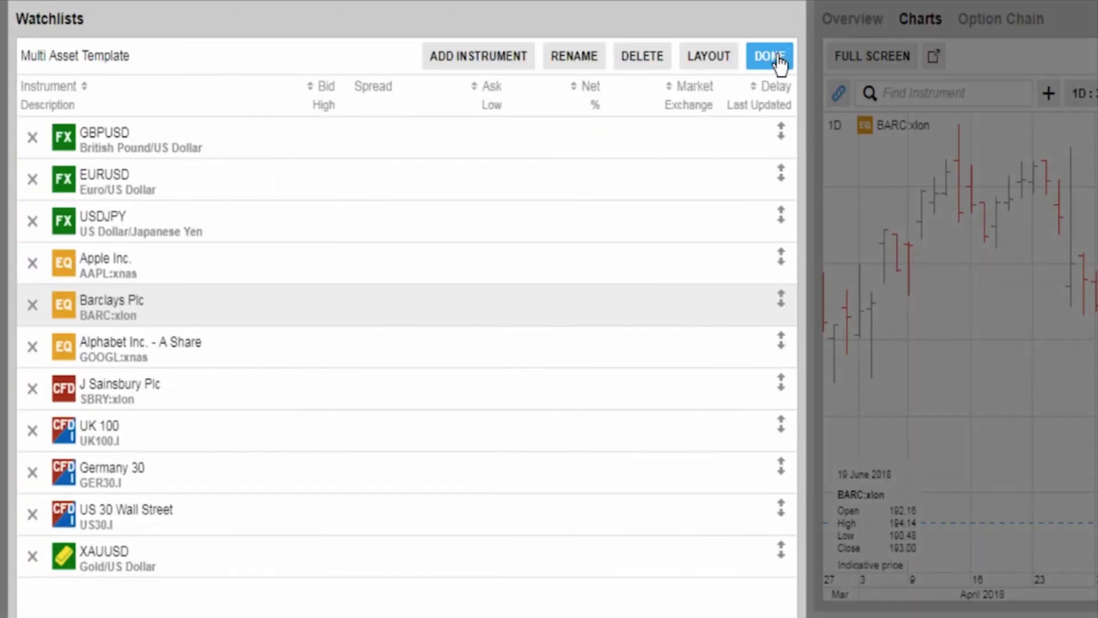
click(502, 66)
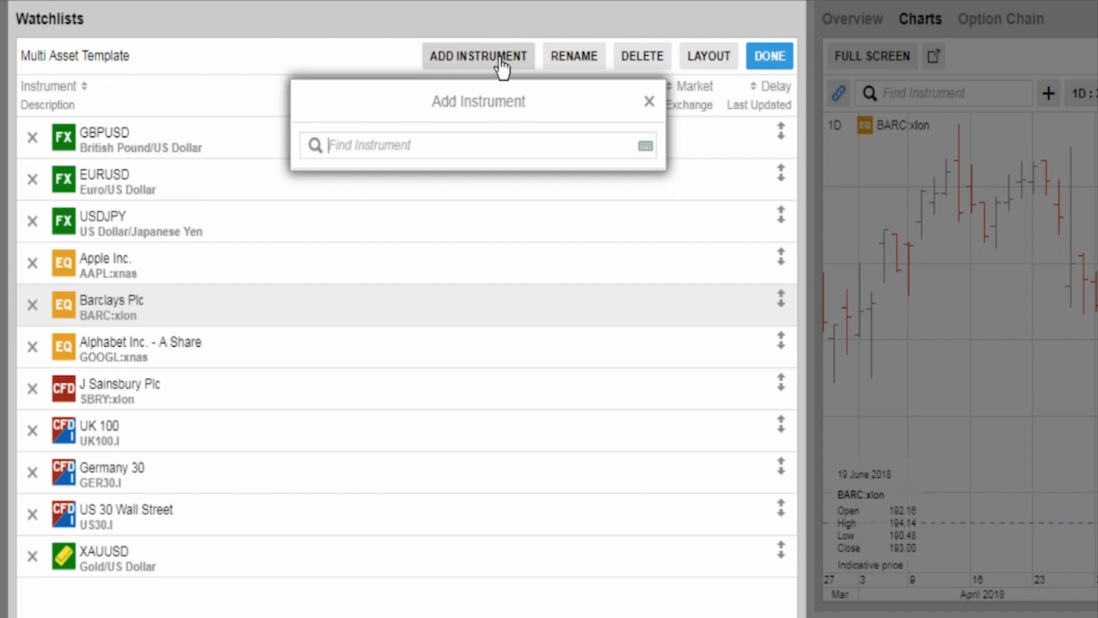
text(aud)
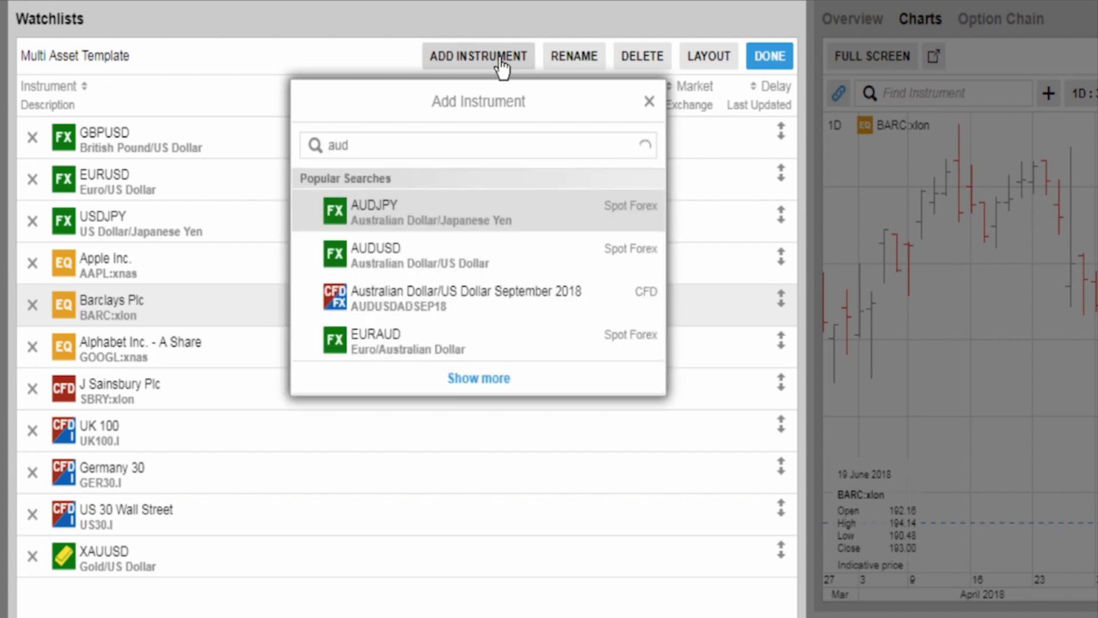
text(usd)
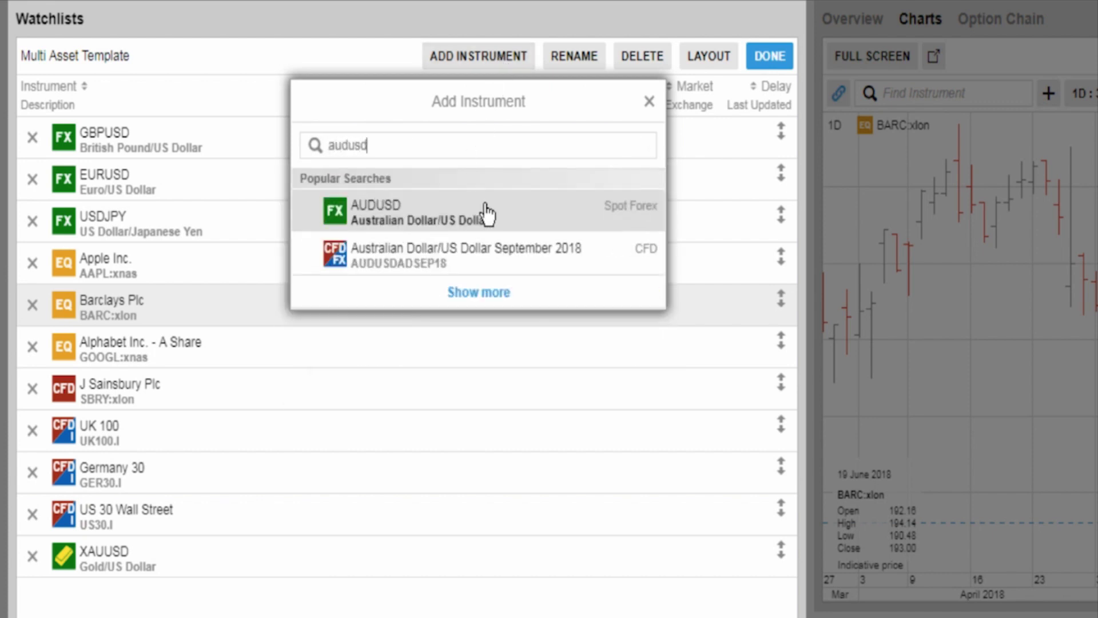
click(487, 214)
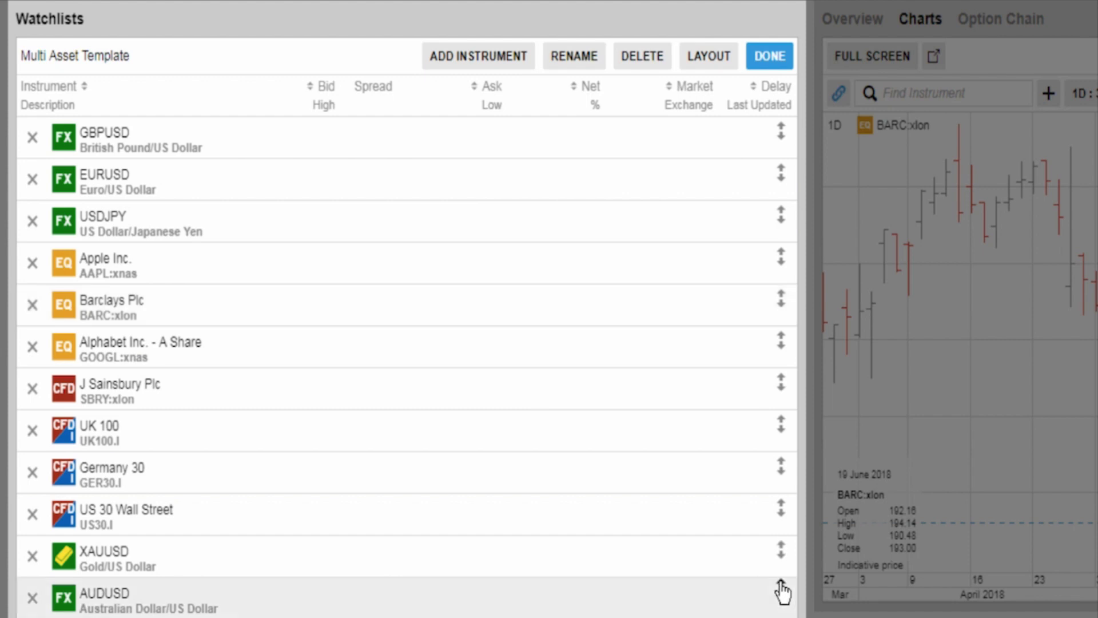
drag(570, 591, 542, 232)
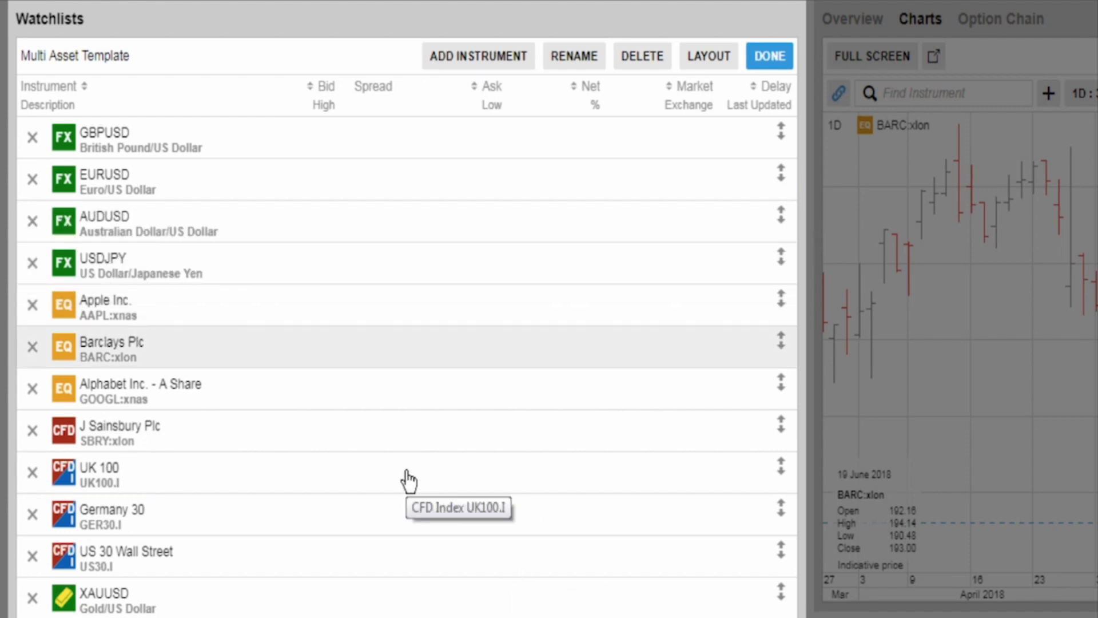
click(772, 59)
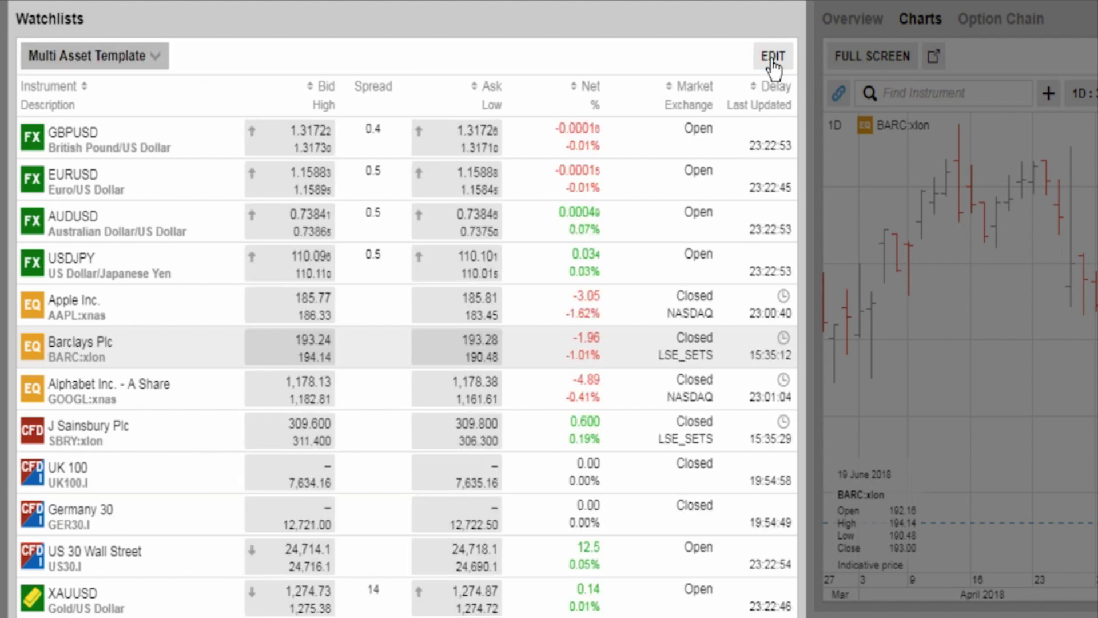
Chart AUDUSD and stretch its time axis to span about 23 April to late June 2018, leaving space after the latest bar
click(138, 228)
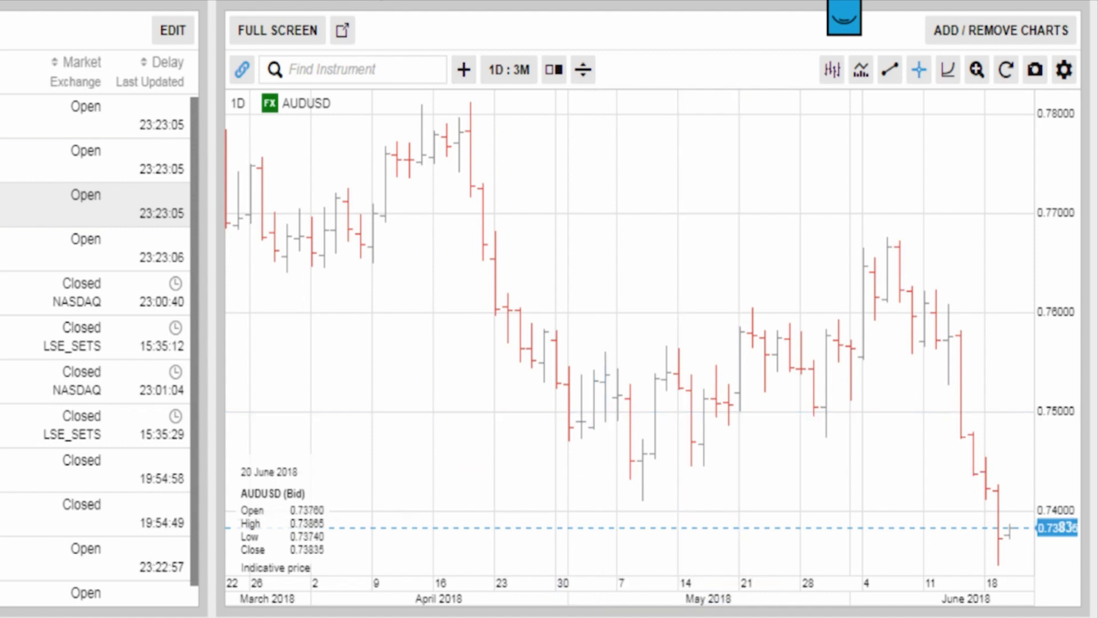
drag(861, 580, 721, 579)
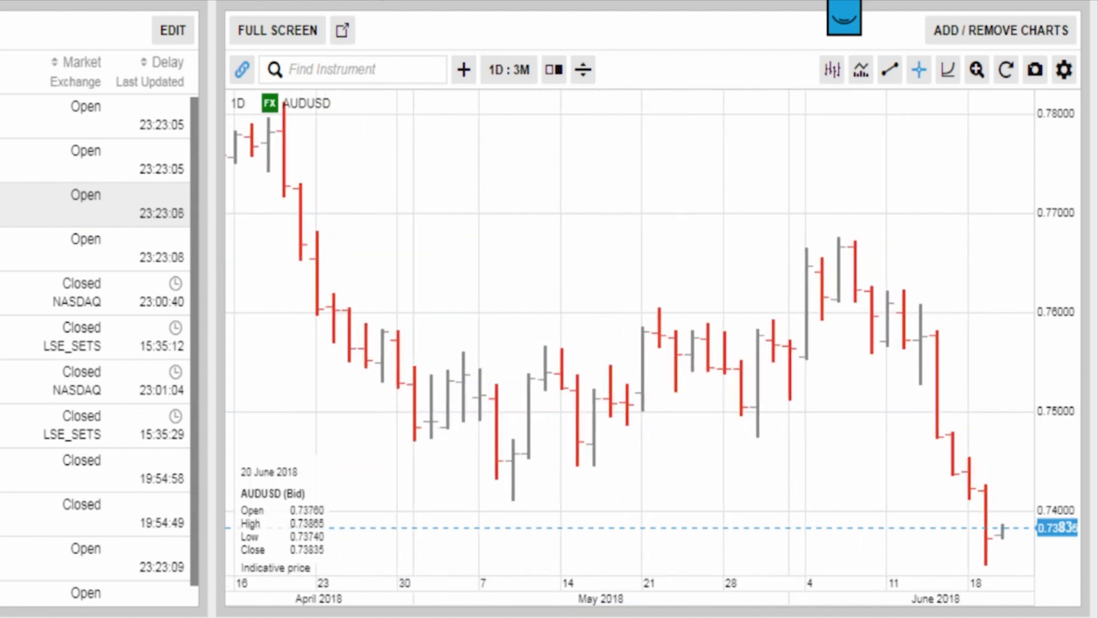
scroll(804, 417, right, 3)
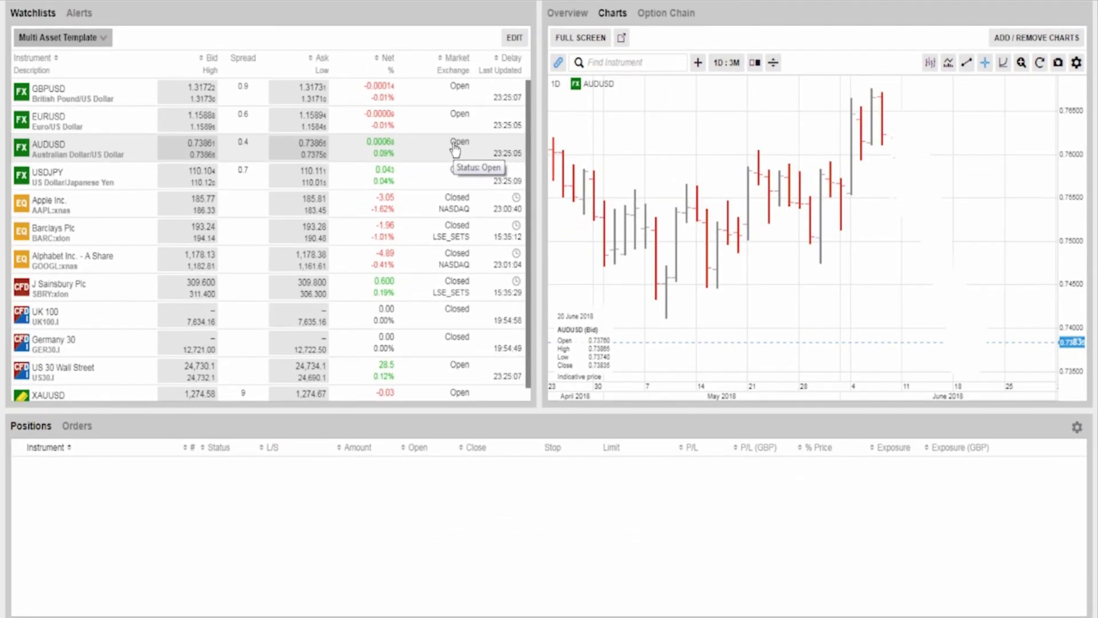
Open a trade ticket for AUDUSD and set its order type to Market
click(65, 150)
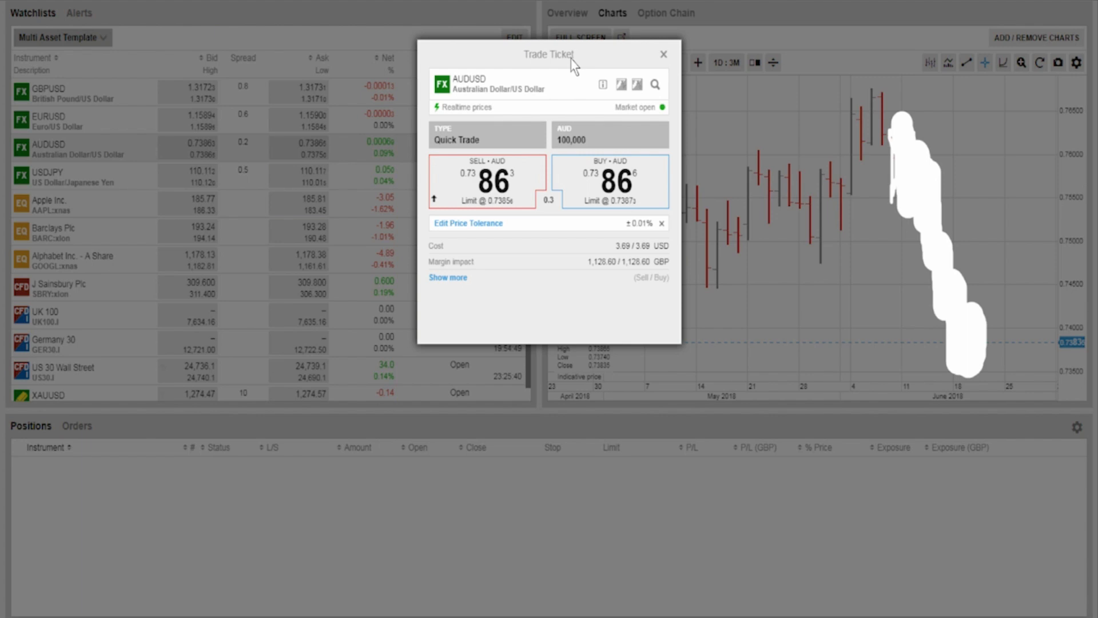
click(524, 131)
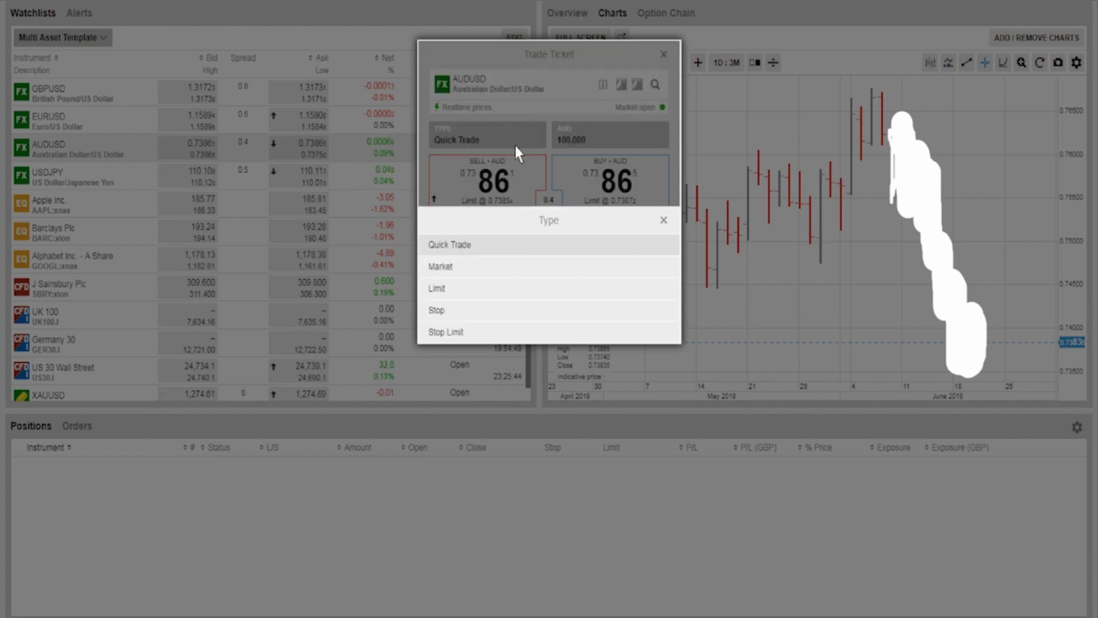
click(478, 275)
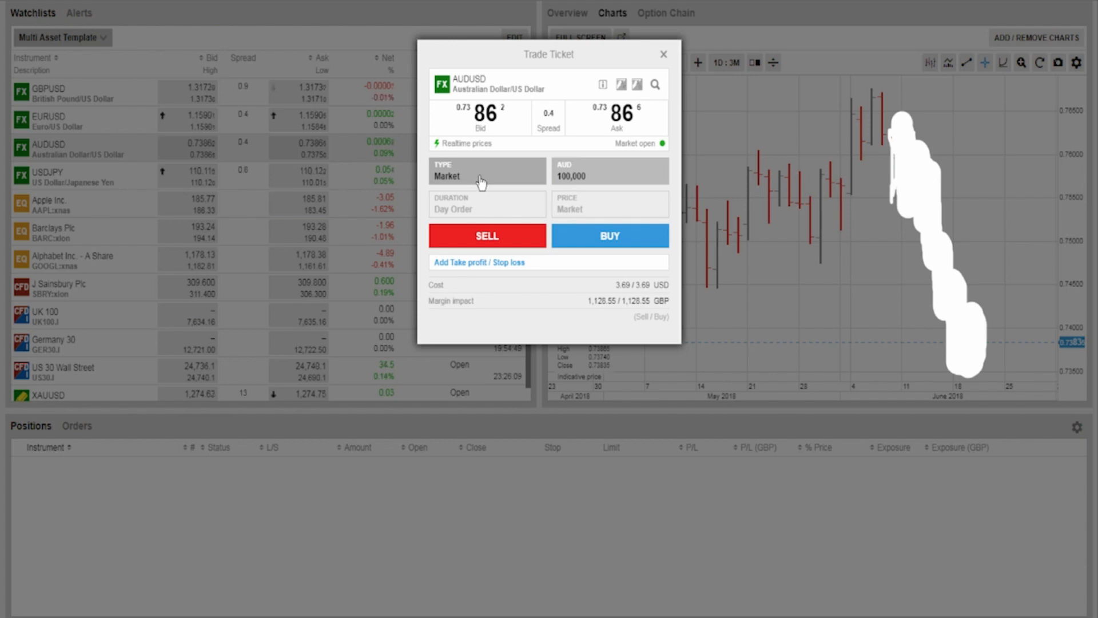
Examine the take profit and stop loss options for the market order, leaving both at None
click(499, 263)
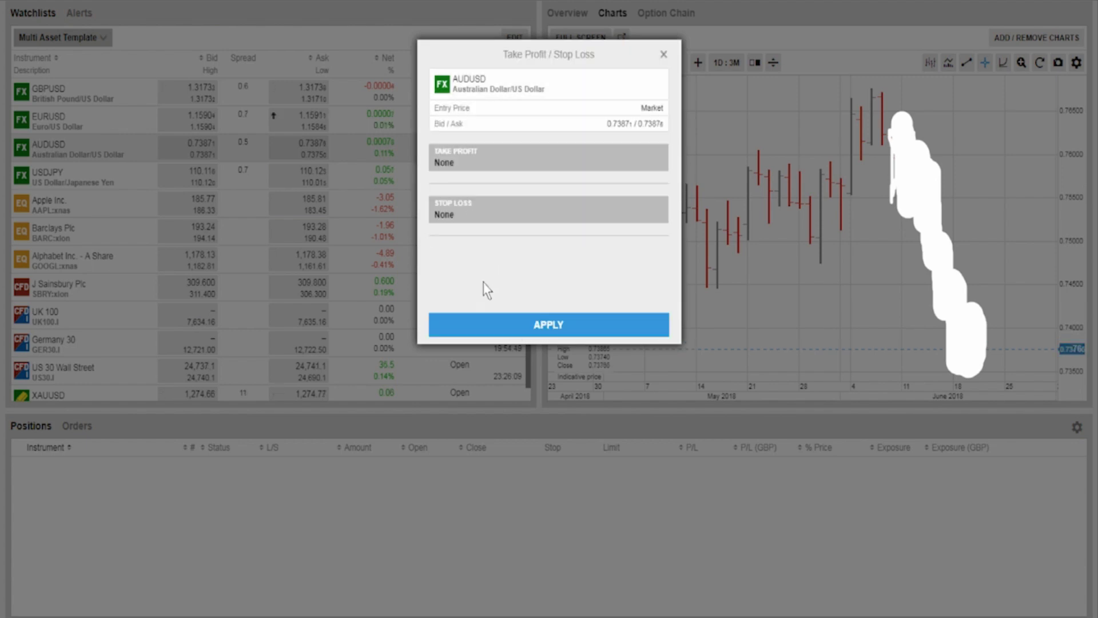
click(456, 164)
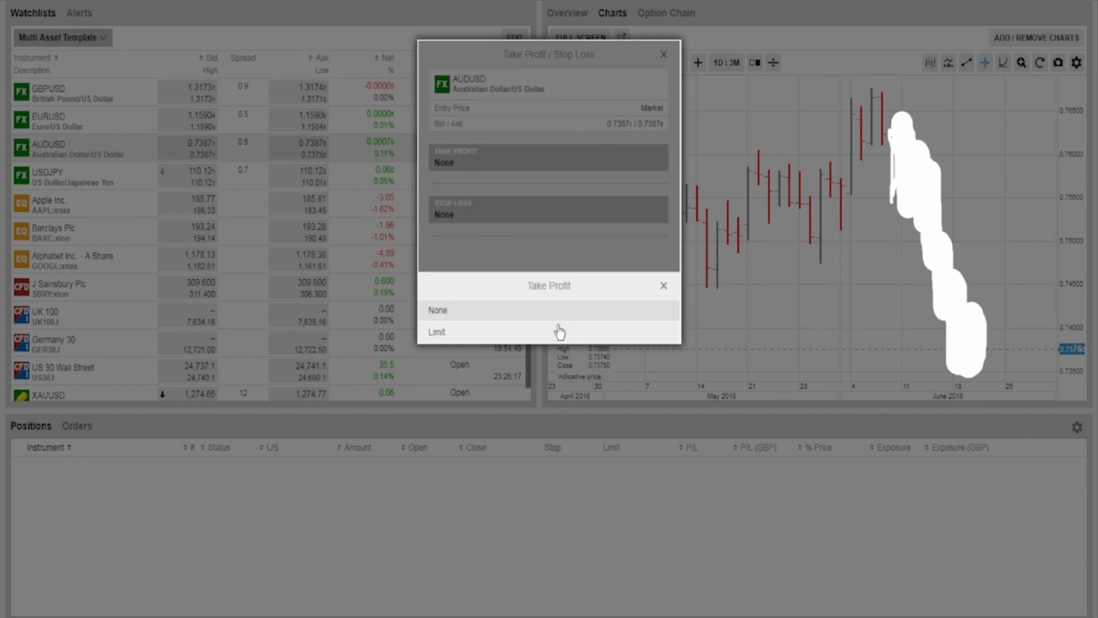
click(663, 287)
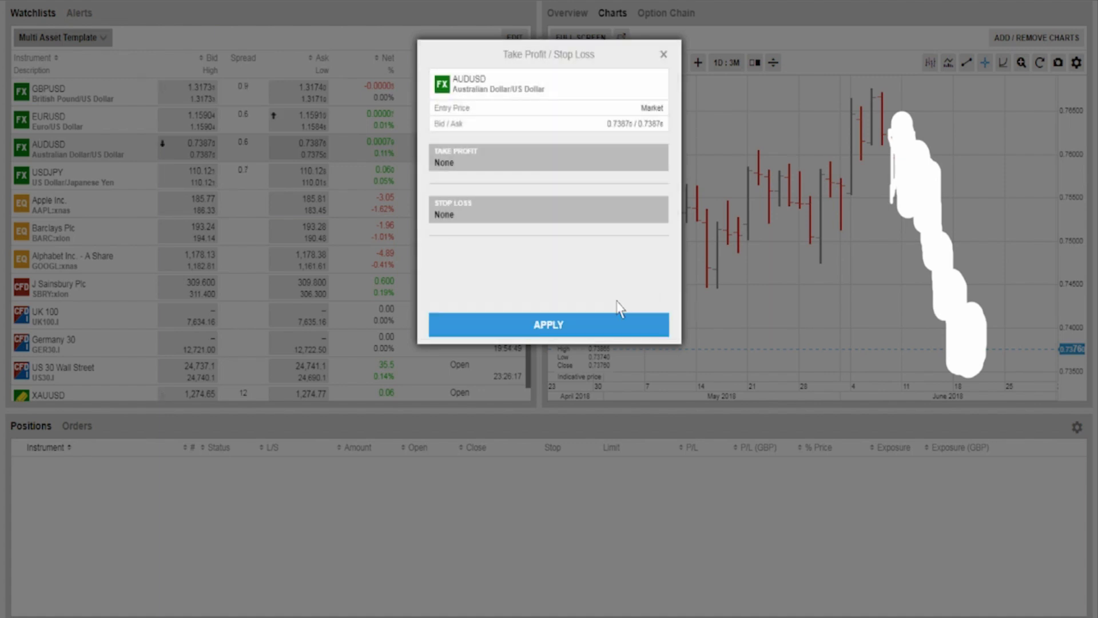
click(577, 324)
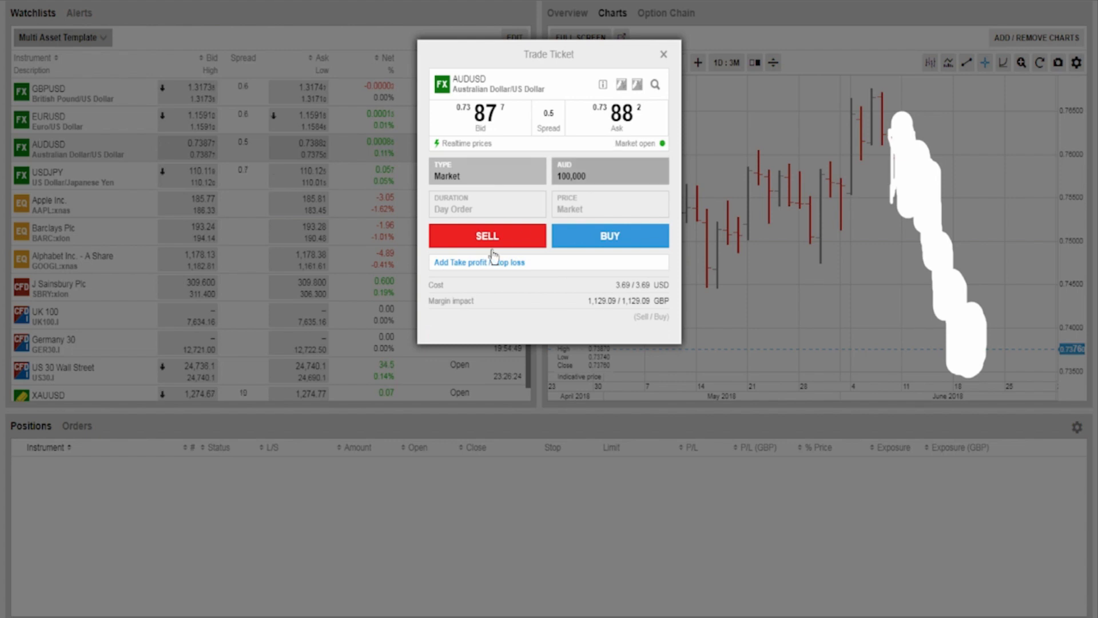
Set the amount to 150,000 AUD, then place and confirm the market sell order for AUDUSD
click(591, 182)
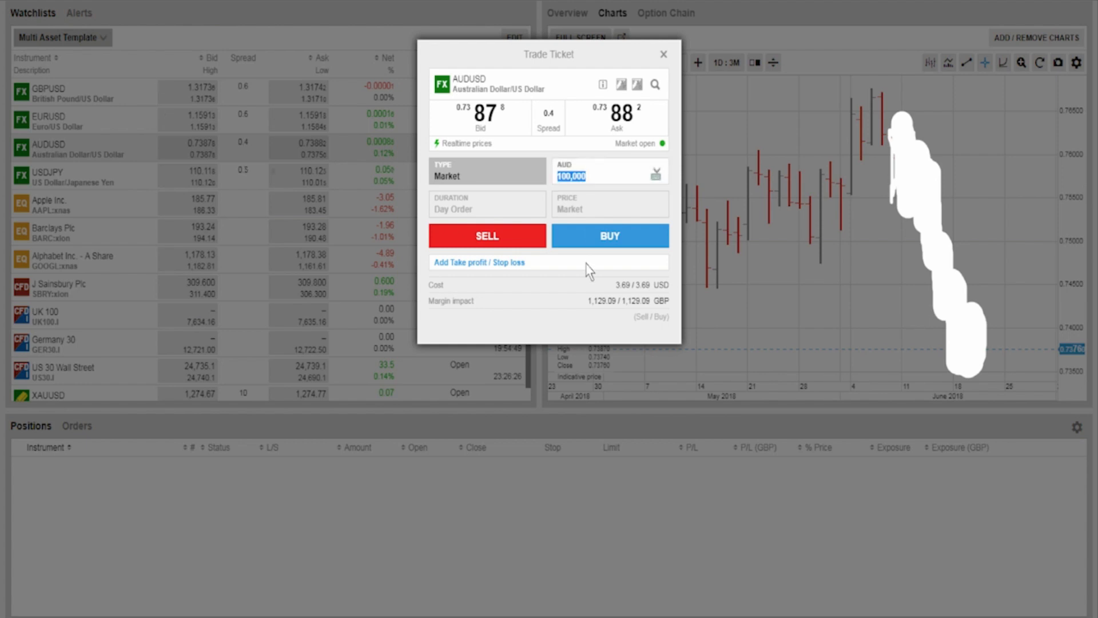
text(150000)
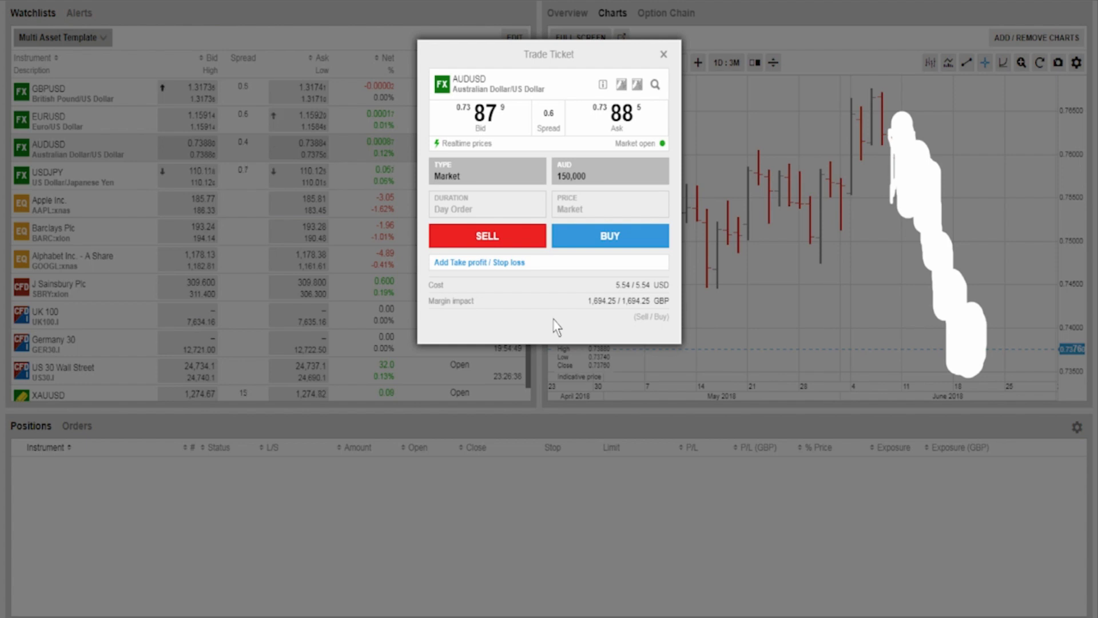
click(494, 246)
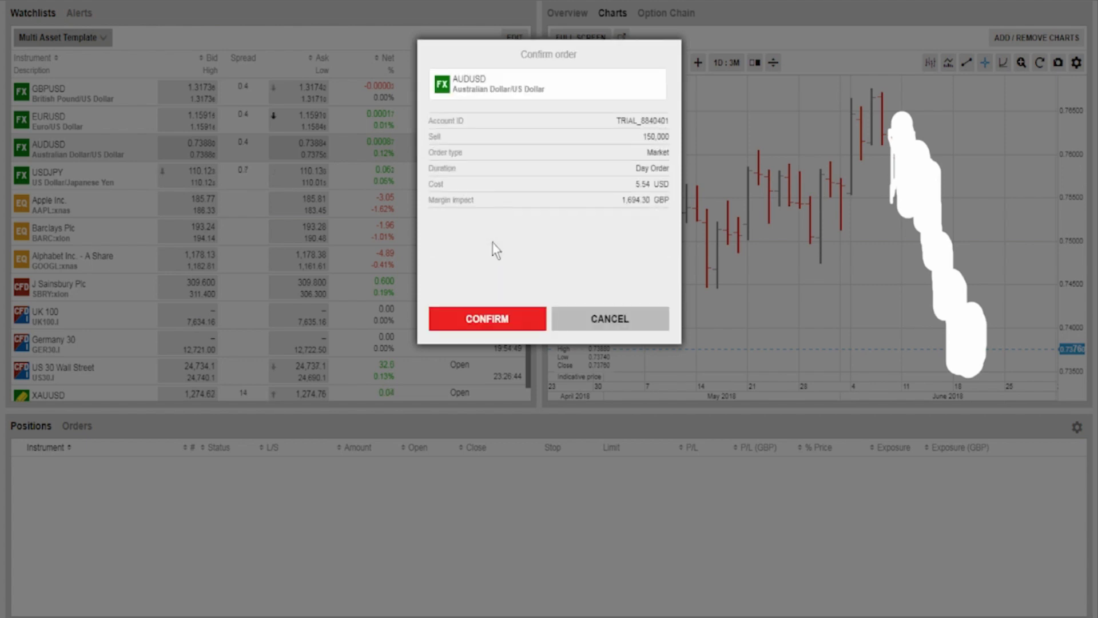
click(488, 316)
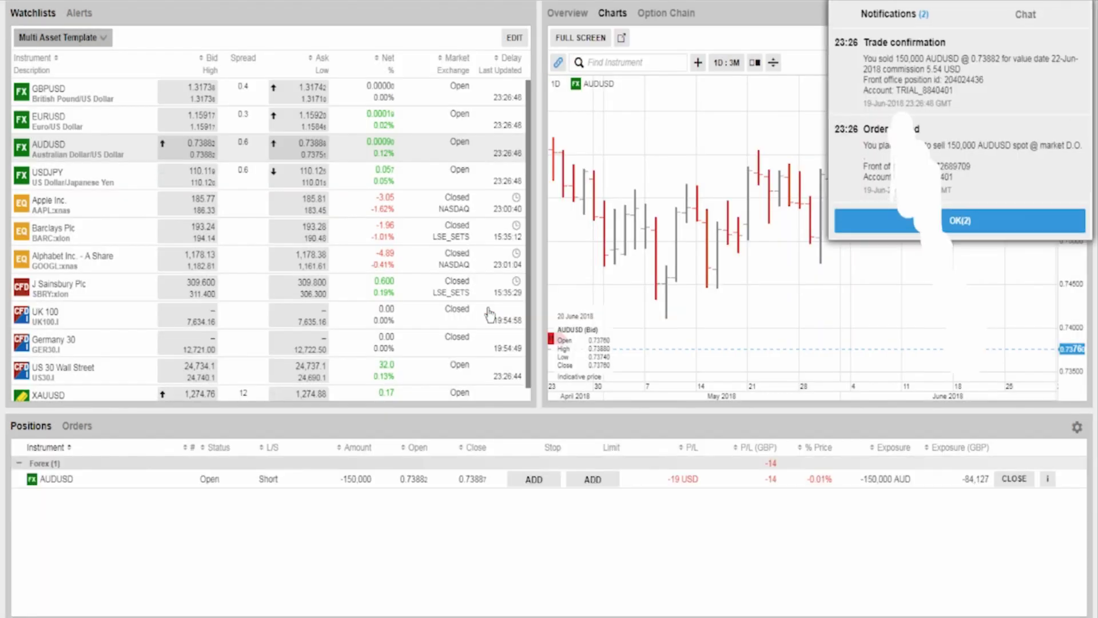
click(1012, 224)
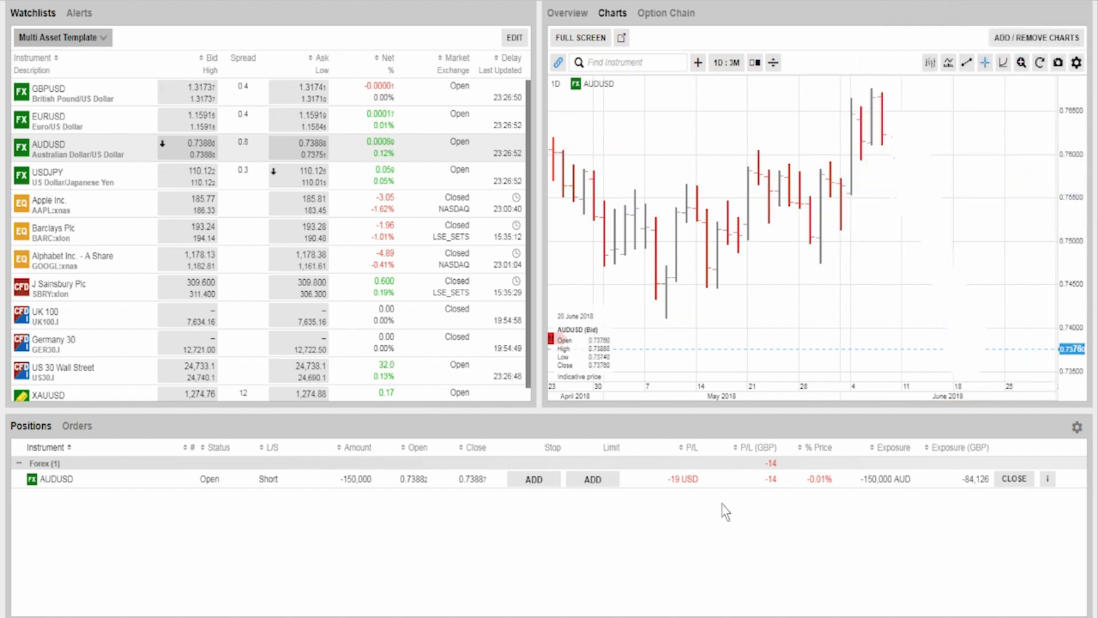
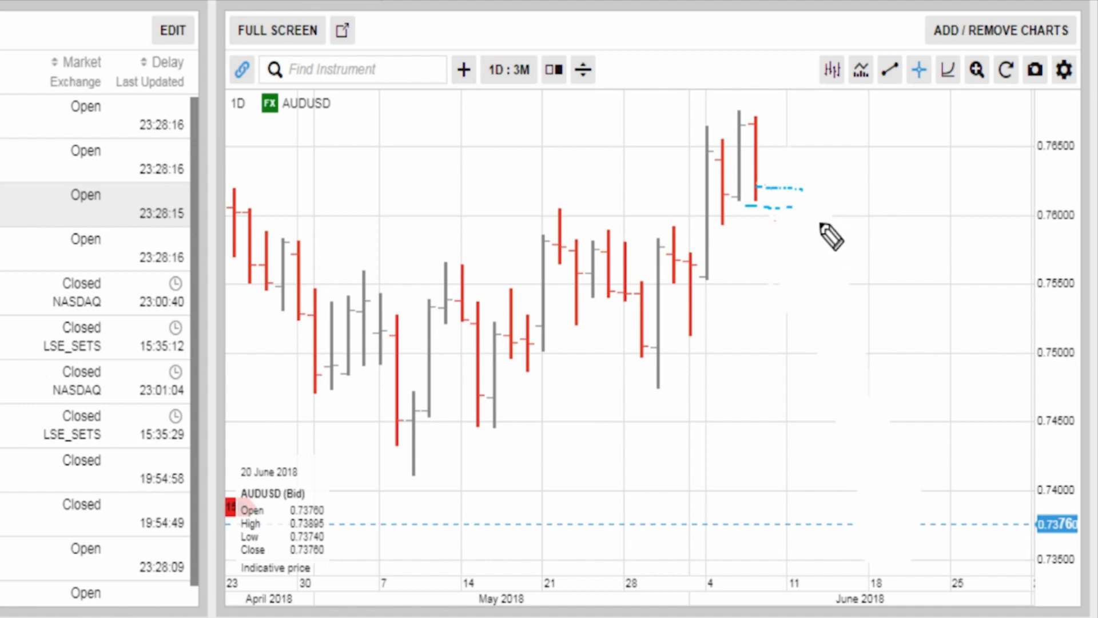
drag(829, 232, 797, 207)
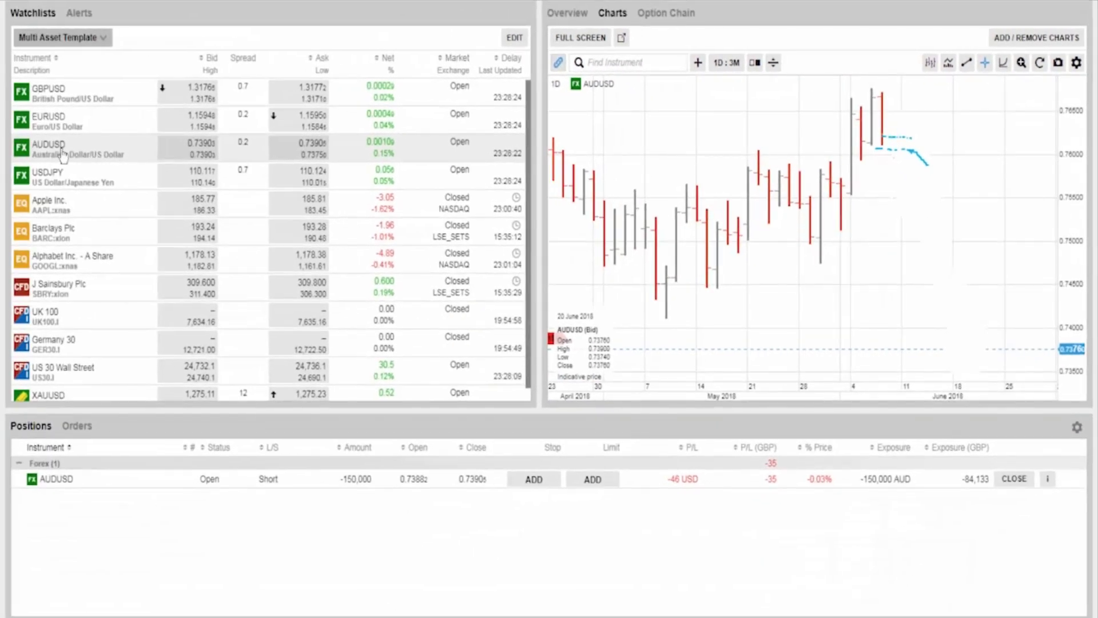
Open another AUDUSD trade ticket and set its order type to Stop
double_click(63, 154)
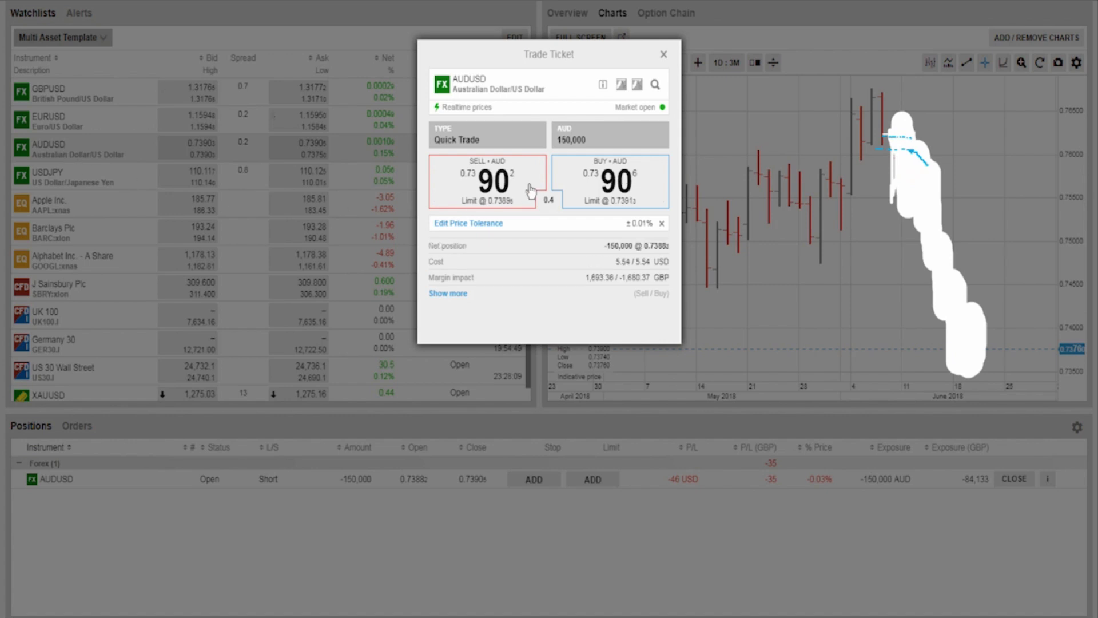
click(493, 136)
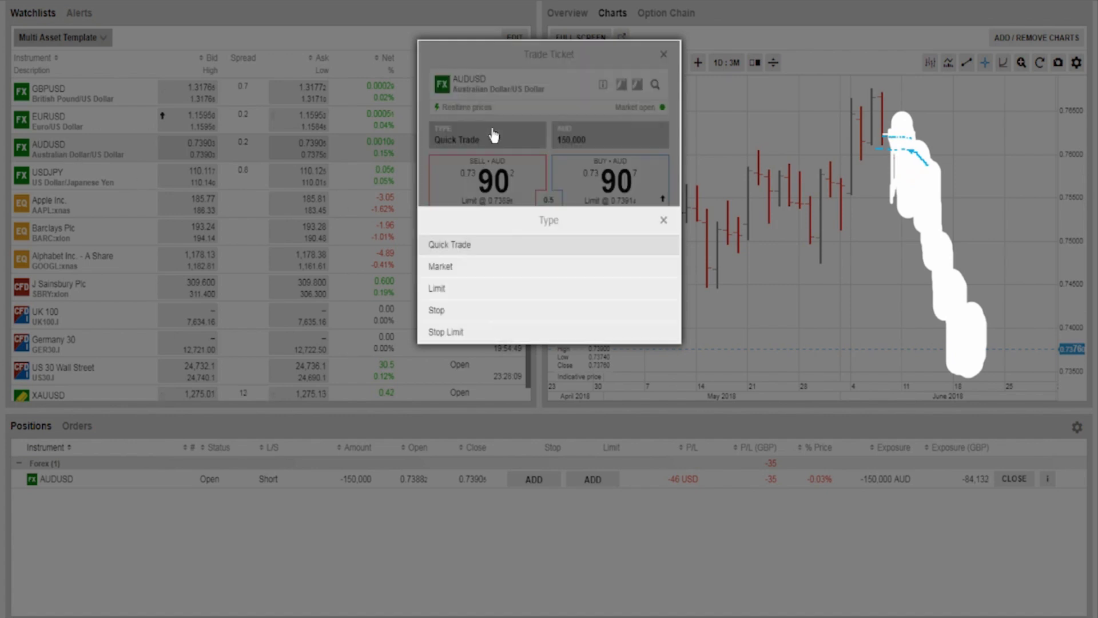
click(482, 310)
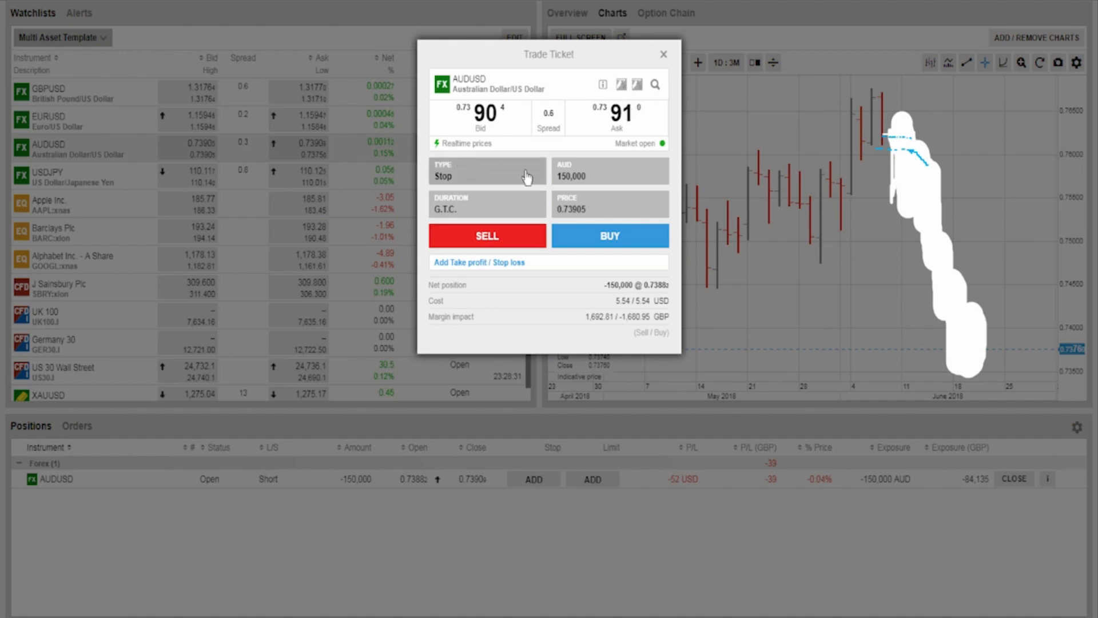
Check the stop order's amount and its take profit and stop loss settings without changing them
click(588, 176)
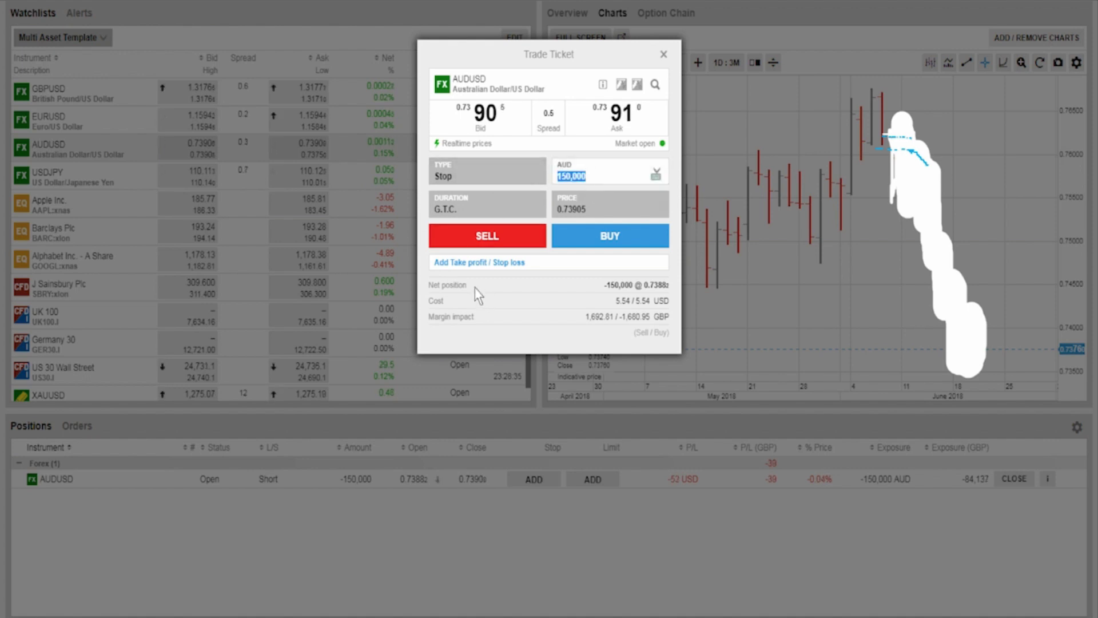
click(482, 262)
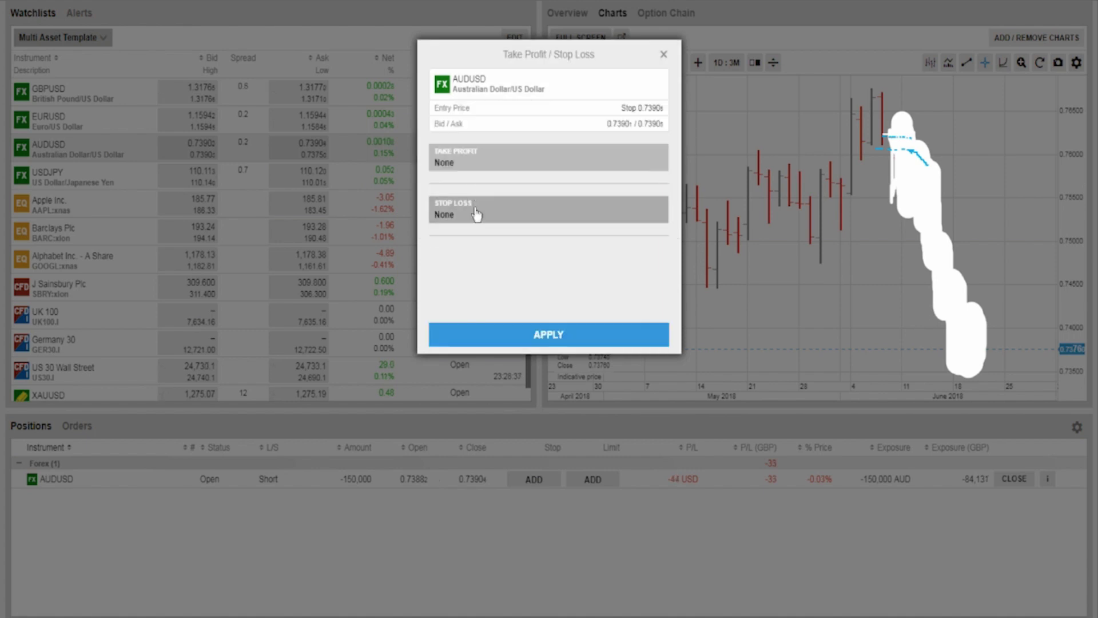
click(506, 327)
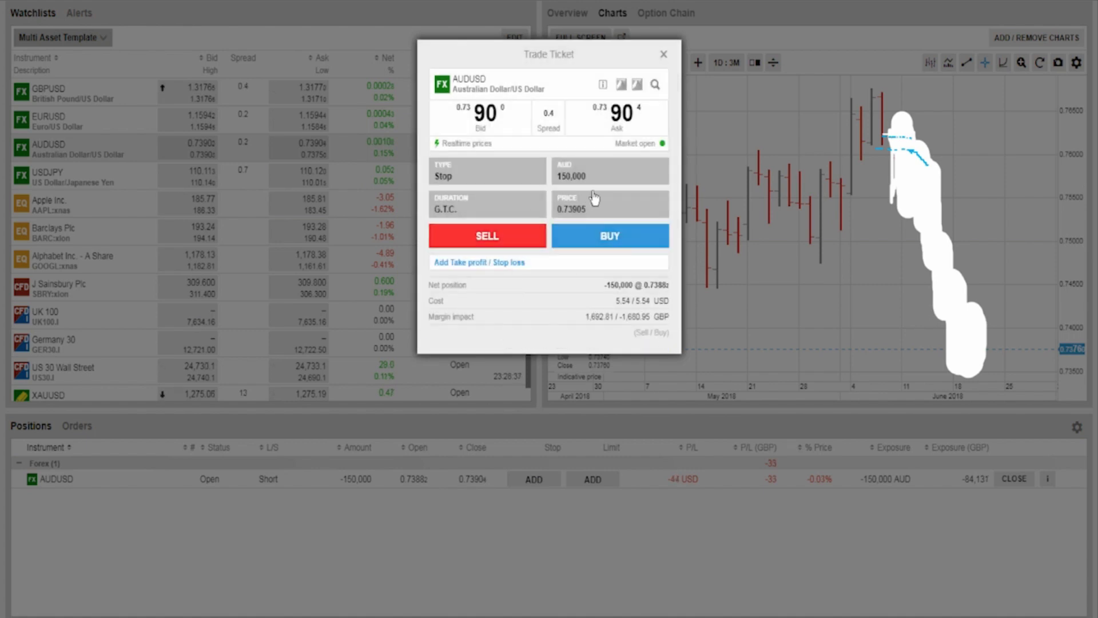
Set the stop order's price to 0.73500 and place it as a G.T.C. sell order for 150,000 AUDUSD
click(595, 200)
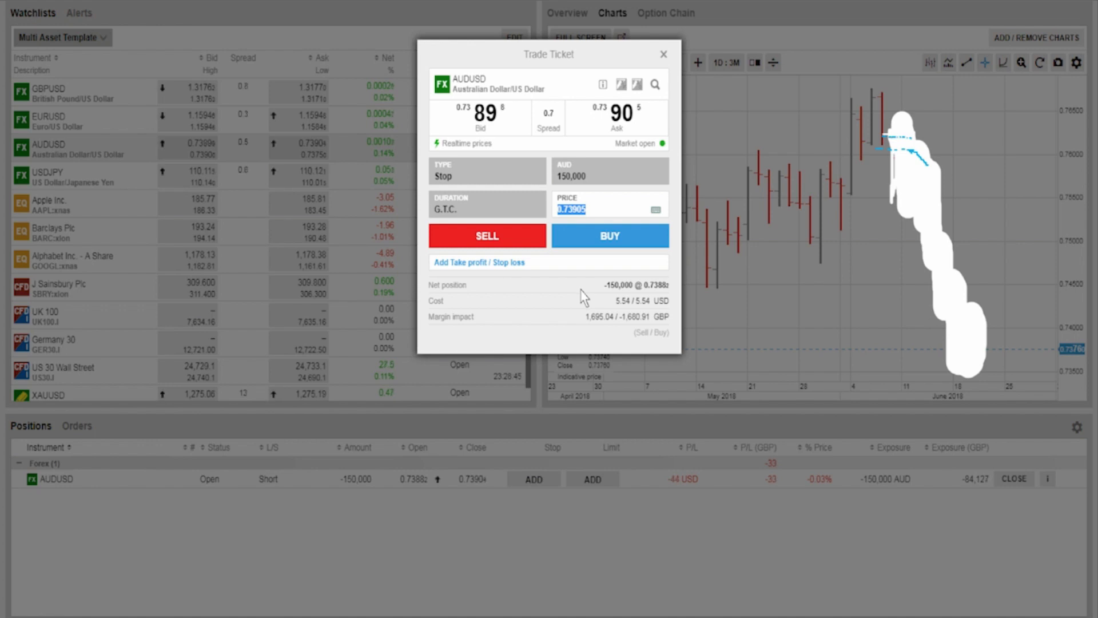
text(0)
click(512, 252)
click(503, 324)
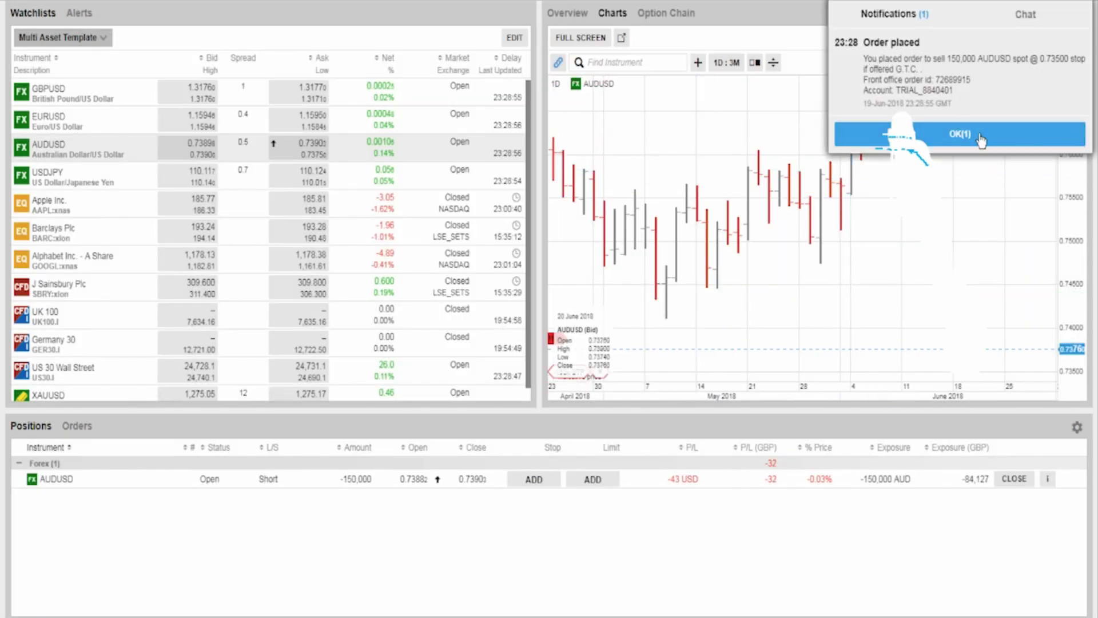
click(960, 133)
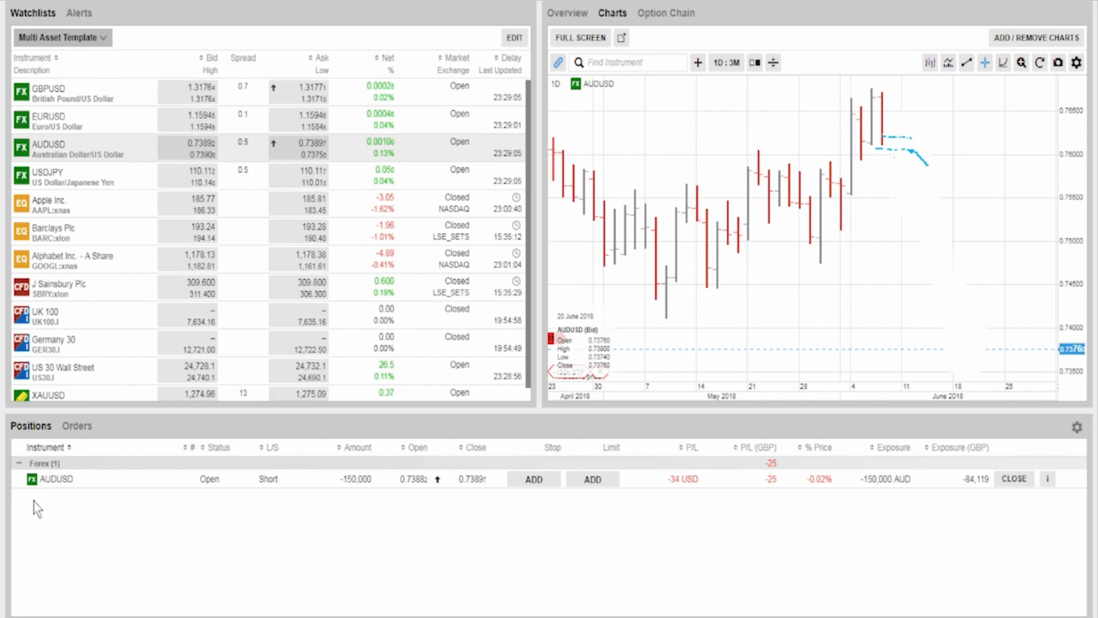
Show the list of pending orders instead of the open positions
click(71, 432)
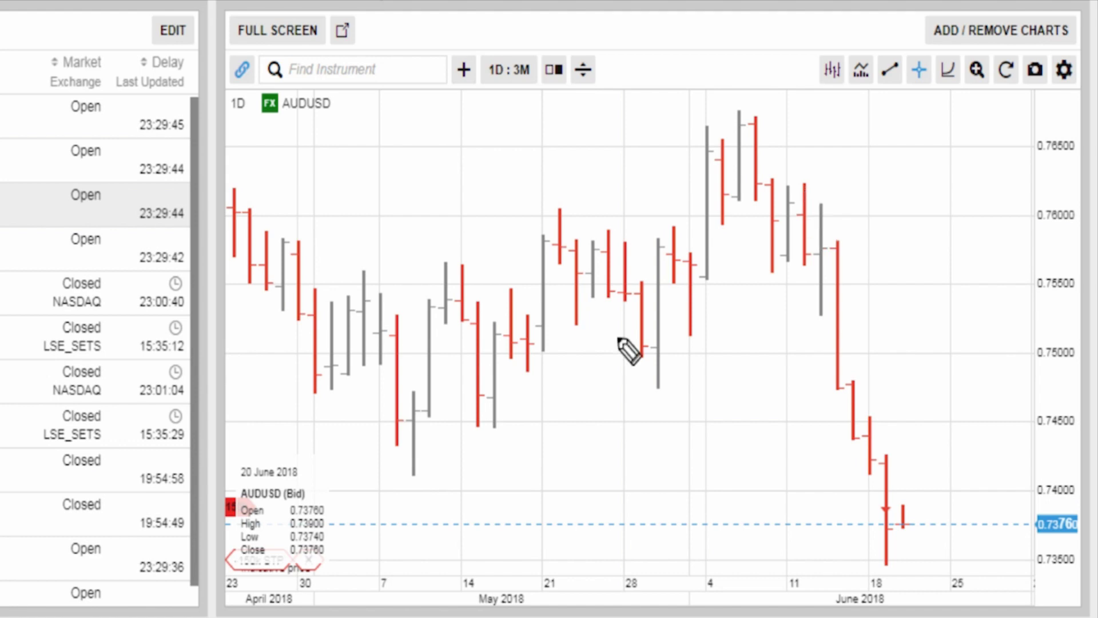
mouse_move(841, 220)
mouse_down()
mouse_move(858, 495)
mouse_move(874, 529)
mouse_move(893, 469)
mouse_move(909, 539)
mouse_move(895, 564)
mouse_move(831, 255)
mouse_move(841, 409)
mouse_move(821, 302)
mouse_move(833, 215)
mouse_up()
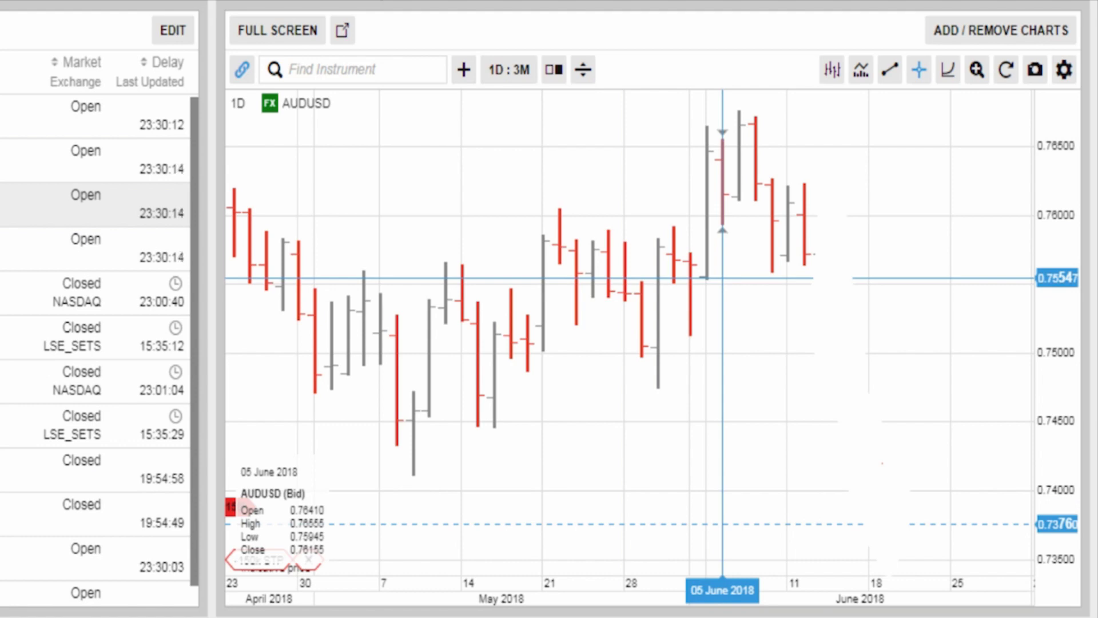
Try to add a horizontal line annotation to the AUDUSD chart
click(890, 69)
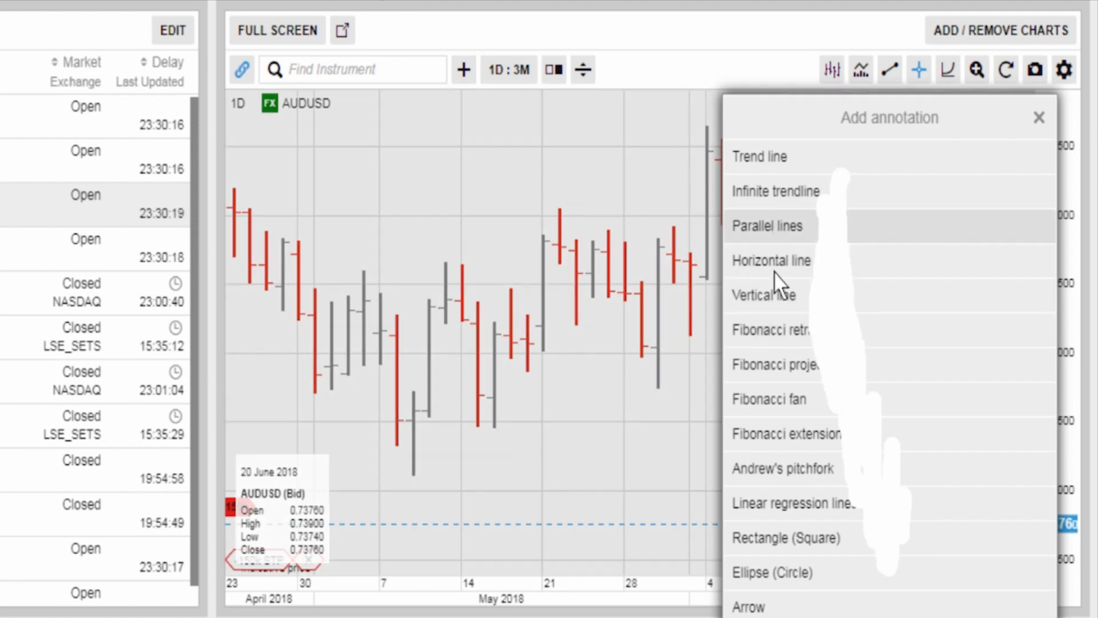
click(772, 265)
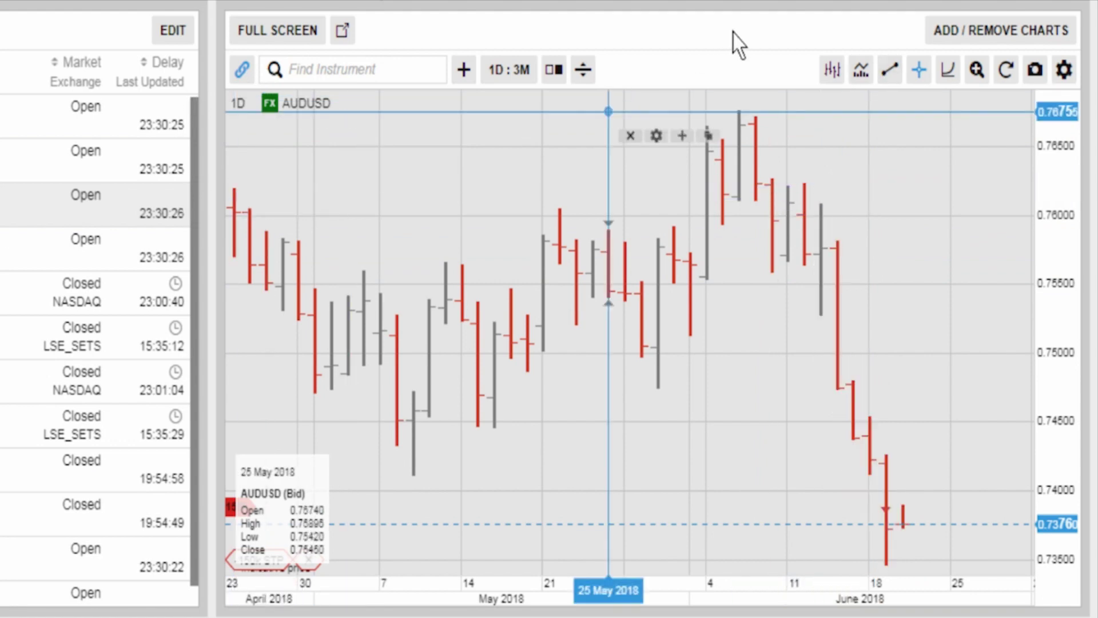
click(890, 70)
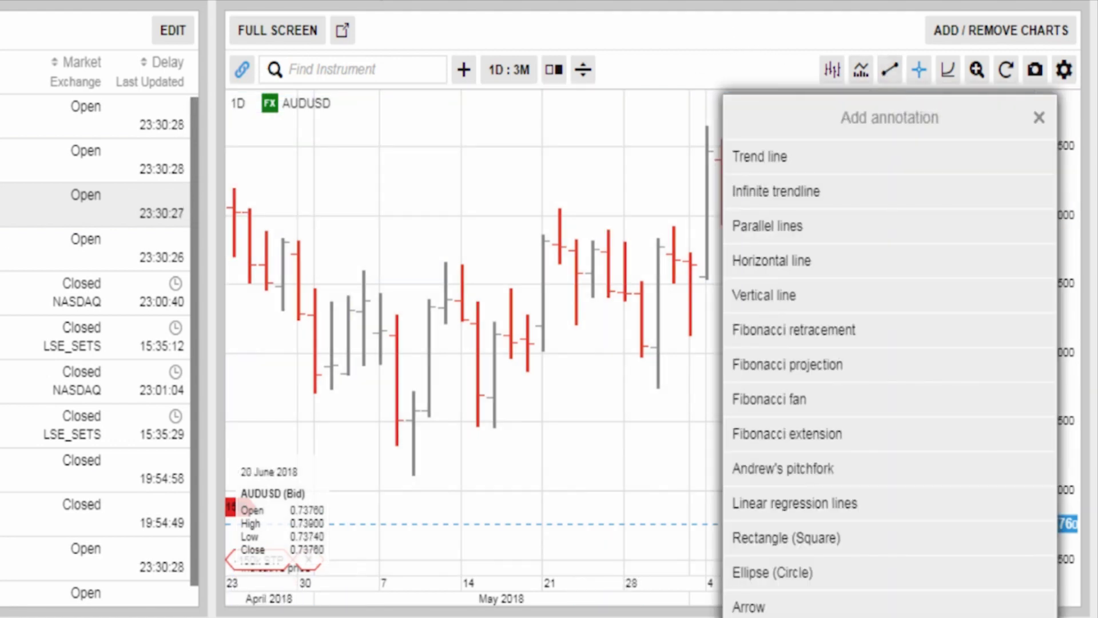
click(1039, 119)
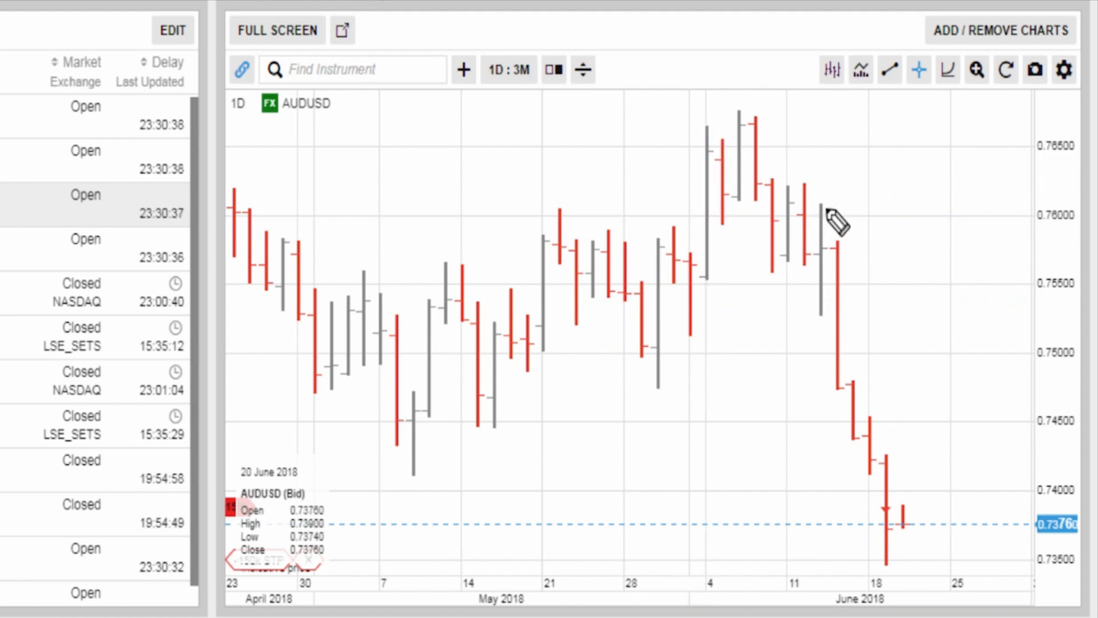
Mask the AUDUSD price bars from about 11 June onwards with white freehand strokes
mouse_move(831, 207)
mouse_down()
mouse_move(829, 306)
mouse_move(843, 252)
mouse_move(859, 452)
mouse_move(881, 483)
mouse_move(889, 552)
mouse_move(898, 527)
mouse_move(887, 480)
mouse_move(887, 498)
mouse_move(856, 441)
mouse_move(845, 299)
mouse_move(841, 399)
mouse_move(878, 434)
mouse_move(838, 395)
mouse_move(777, 421)
mouse_up()
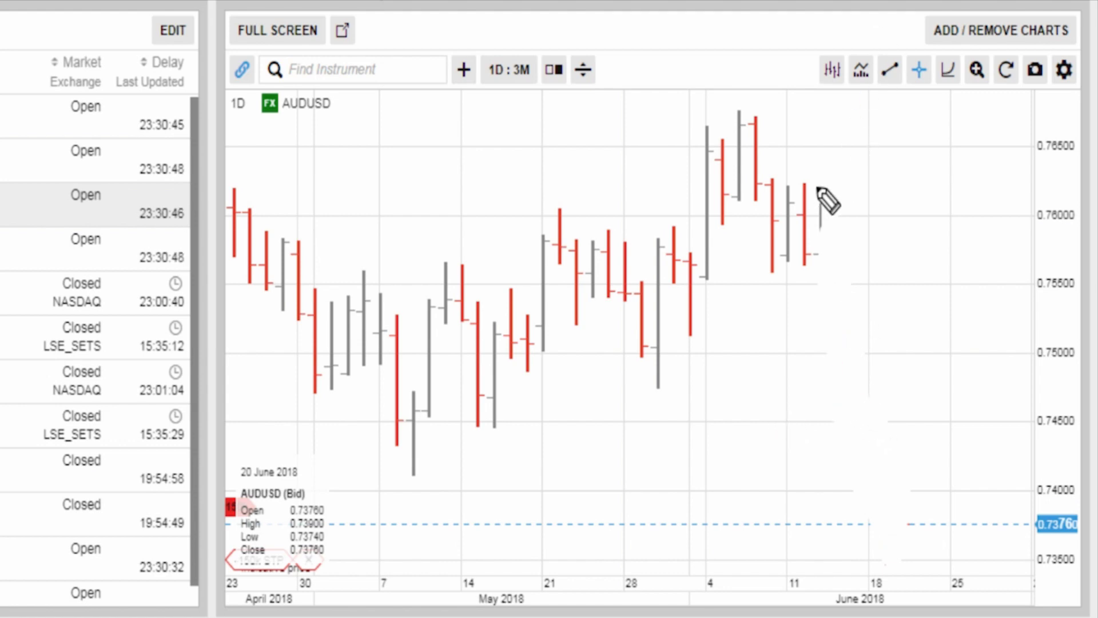
mouse_move(817, 178)
mouse_down()
mouse_move(804, 286)
mouse_move(814, 269)
mouse_up()
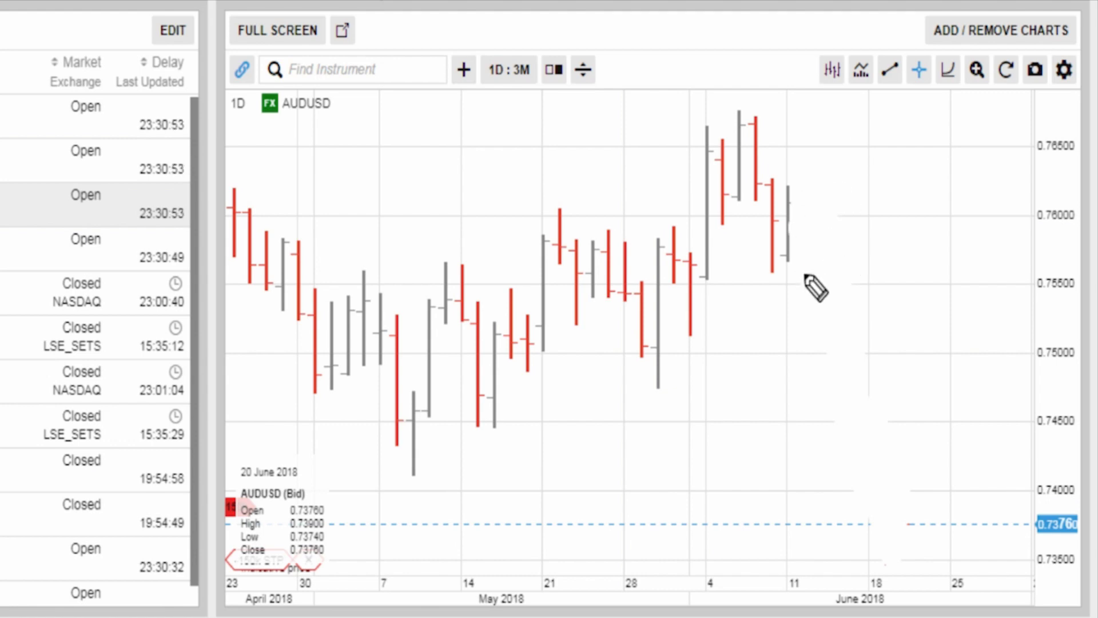
drag(787, 187, 791, 263)
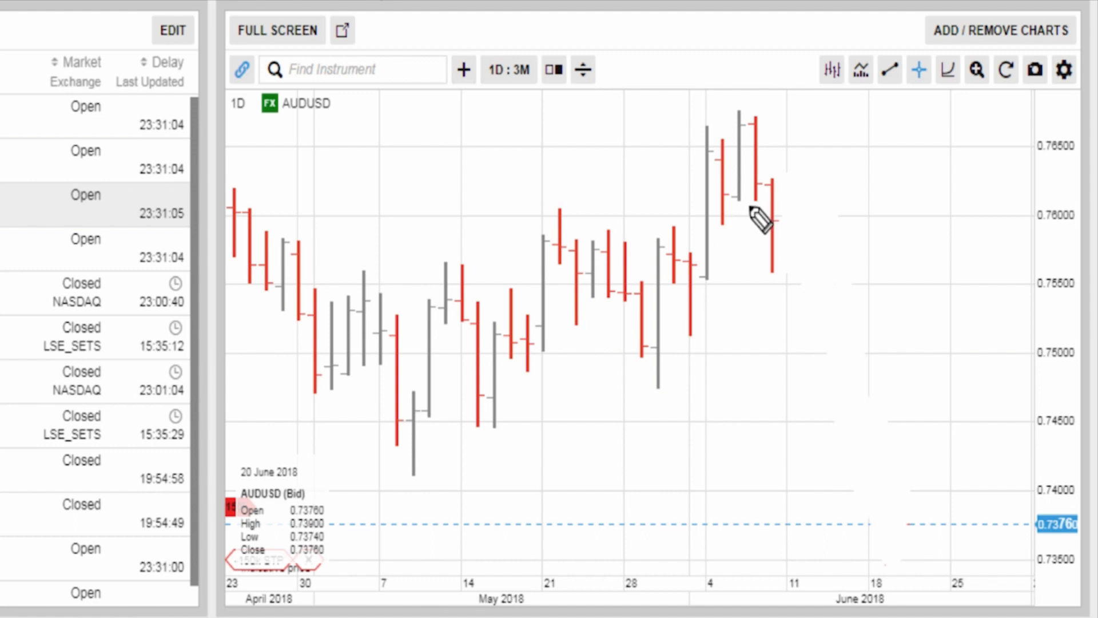
Sketch a dashed entry level at about 0.7610 with an arrow pointing at the last visible bar, and erase the screen drawings
drag(749, 203, 852, 204)
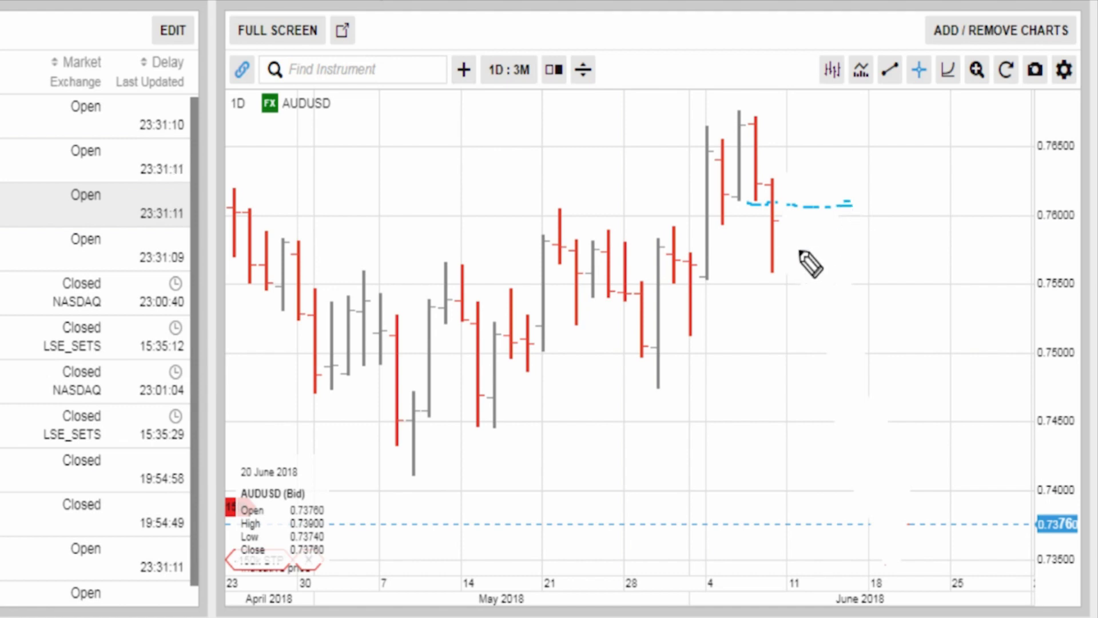
mouse_move(789, 238)
mouse_down()
mouse_move(780, 245)
mouse_move(777, 220)
mouse_up()
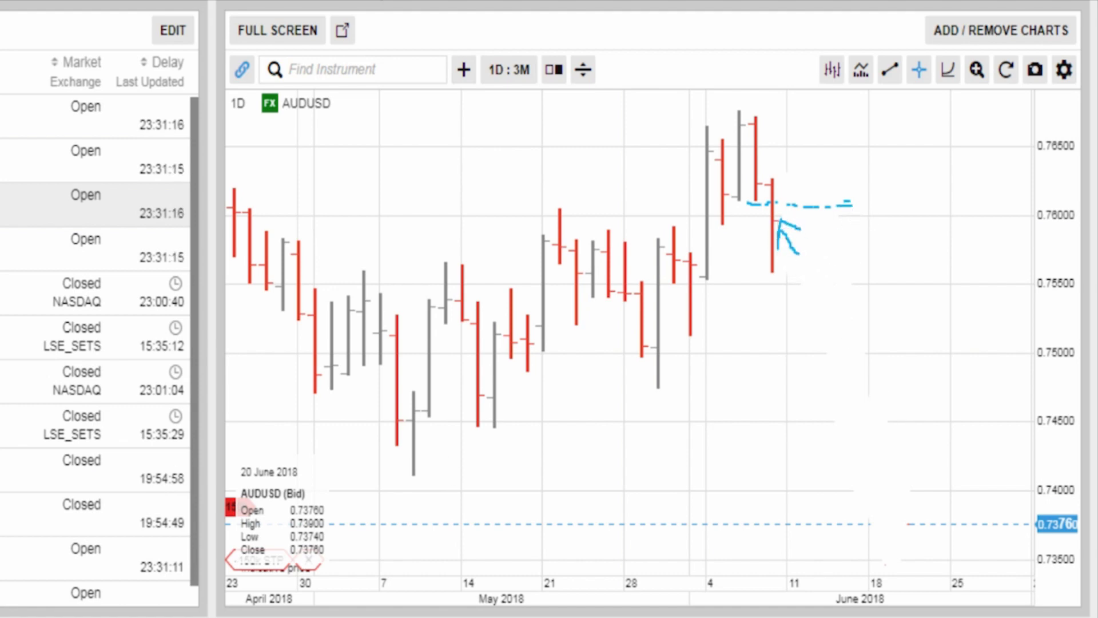
key(ctrl+z)
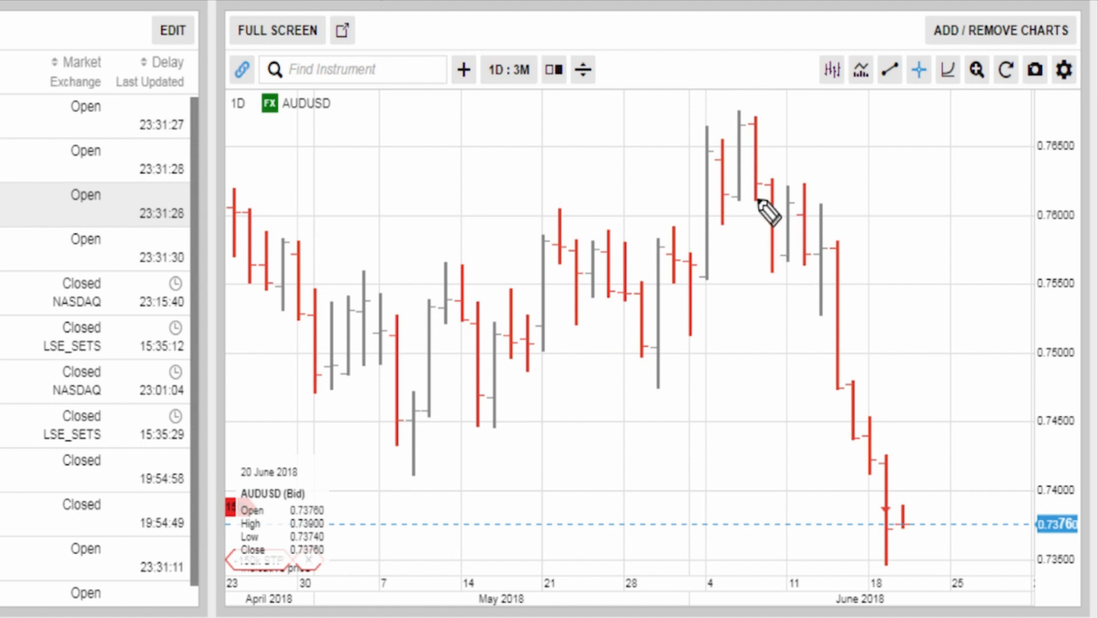
Redraw the dashed level near 0.7610, mark the bar reaching it, sketch an arrow along the price fall and clear the drawings
drag(752, 205, 844, 214)
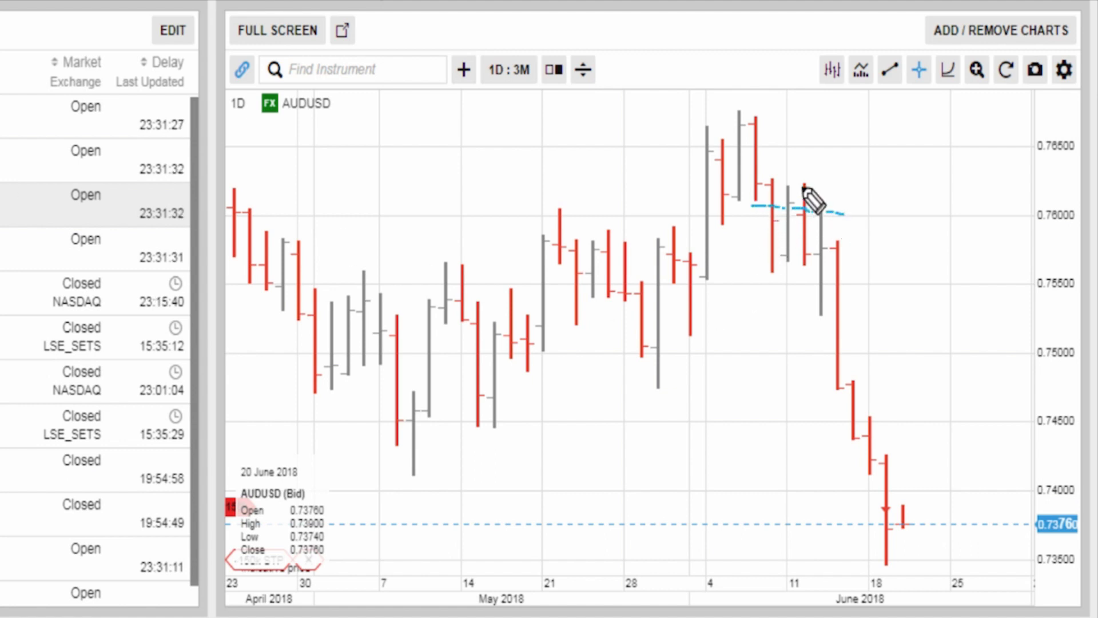
drag(807, 148, 793, 179)
click(781, 258)
mouse_move(785, 258)
mouse_down()
mouse_move(785, 197)
mouse_move(853, 412)
mouse_move(841, 444)
mouse_move(868, 437)
mouse_move(802, 467)
mouse_up()
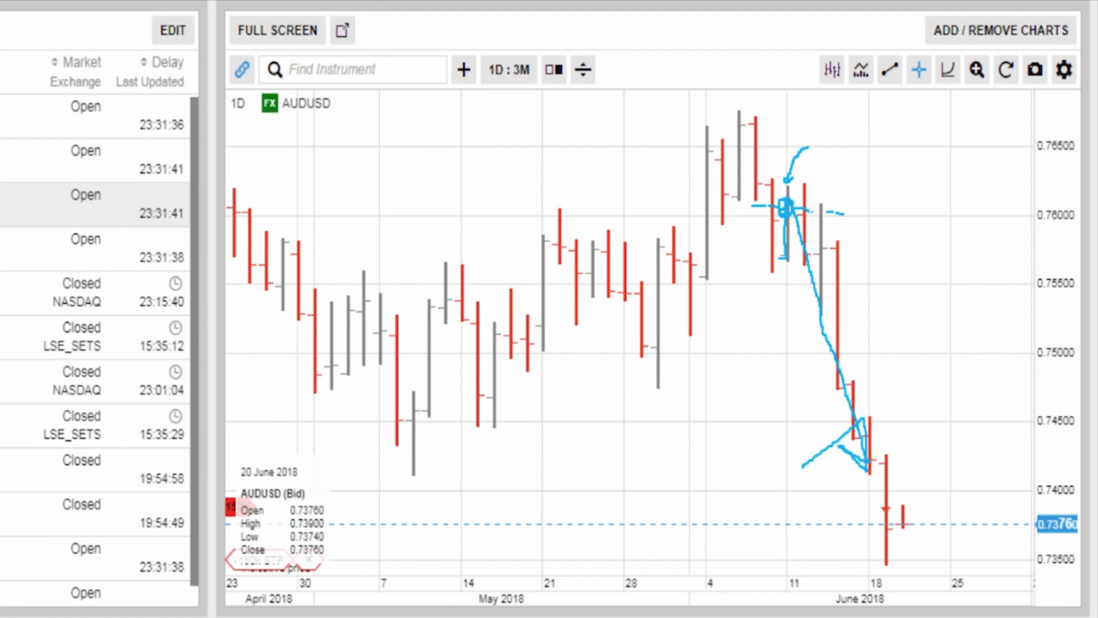
key(Escape)
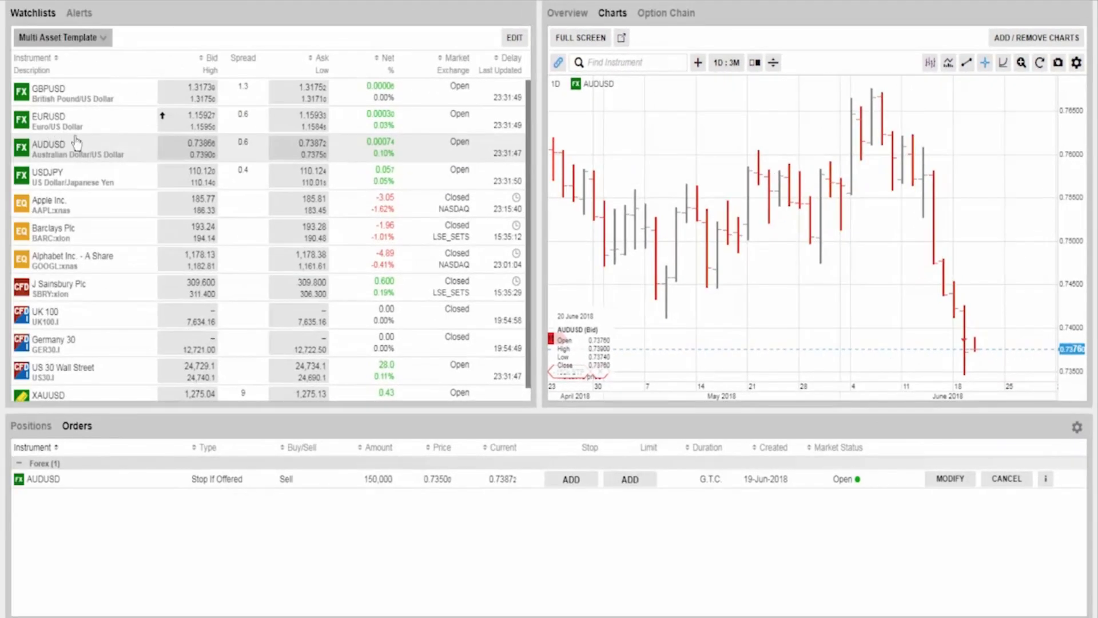
Open a new AUDUSD trade ticket and set its order type to Limit
click(102, 148)
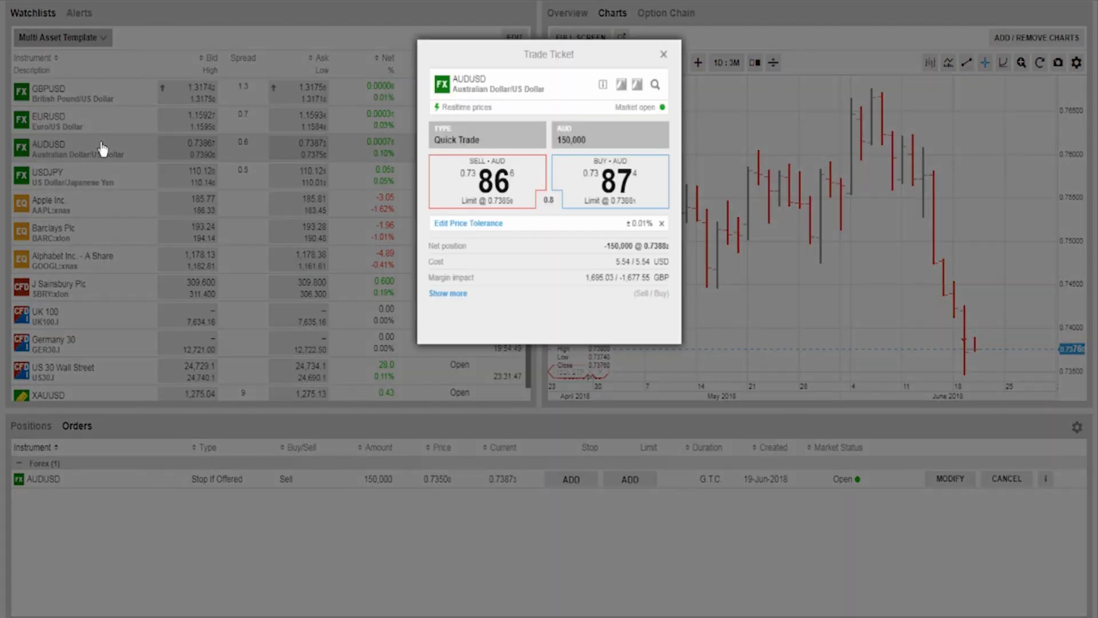
click(476, 143)
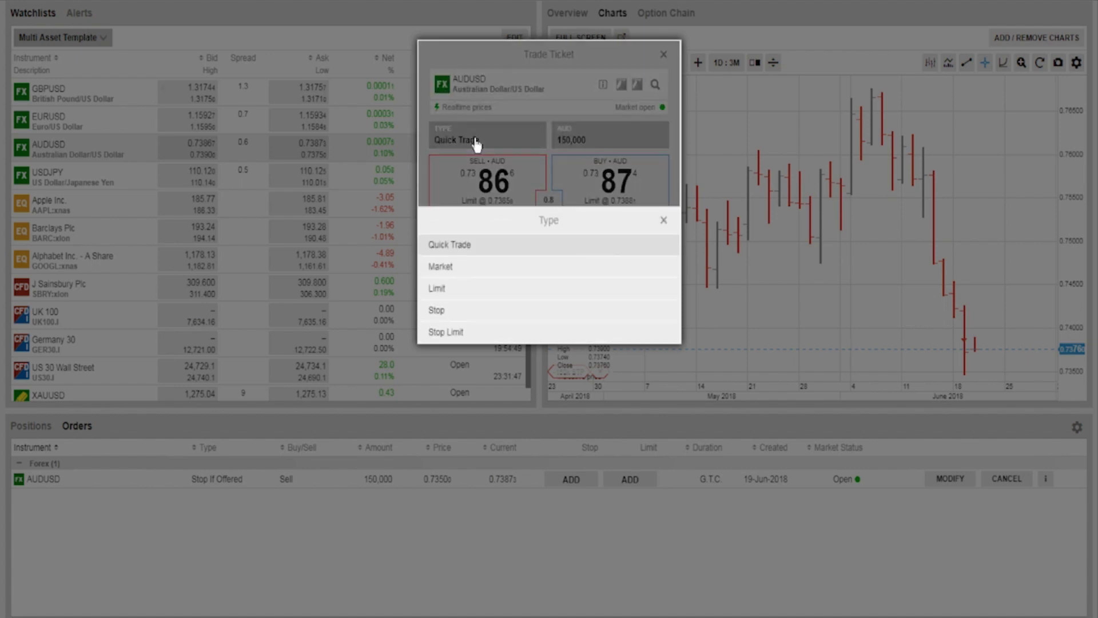
click(458, 299)
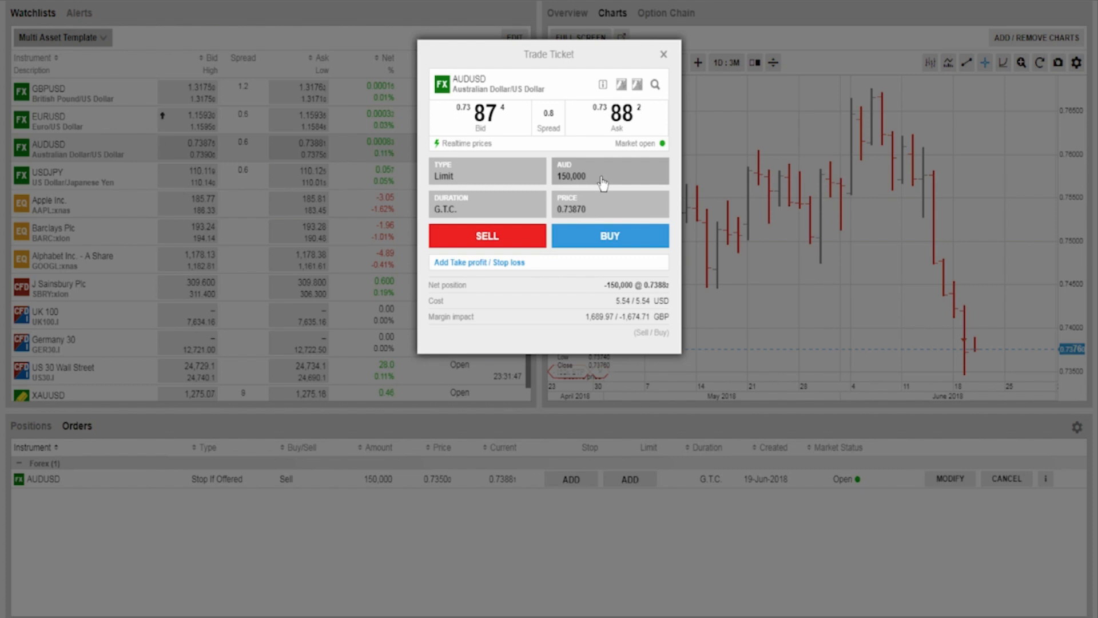
Set the limit order's price to 0.7630 and place it as a G.T.C. sell order for 150,000 AUDUSD
click(615, 204)
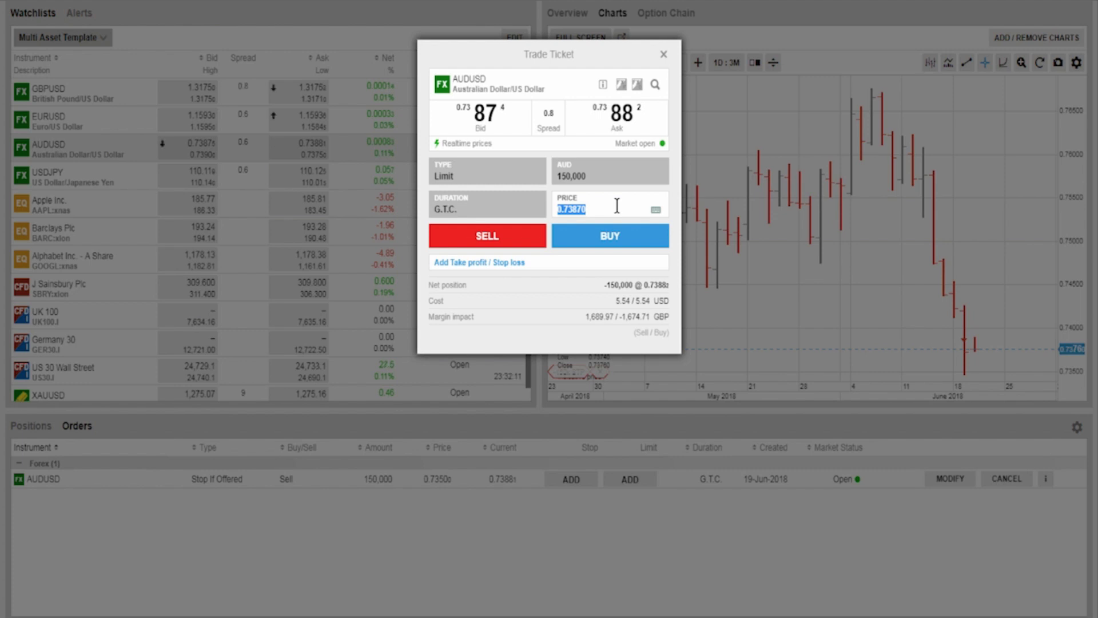
text(0.)
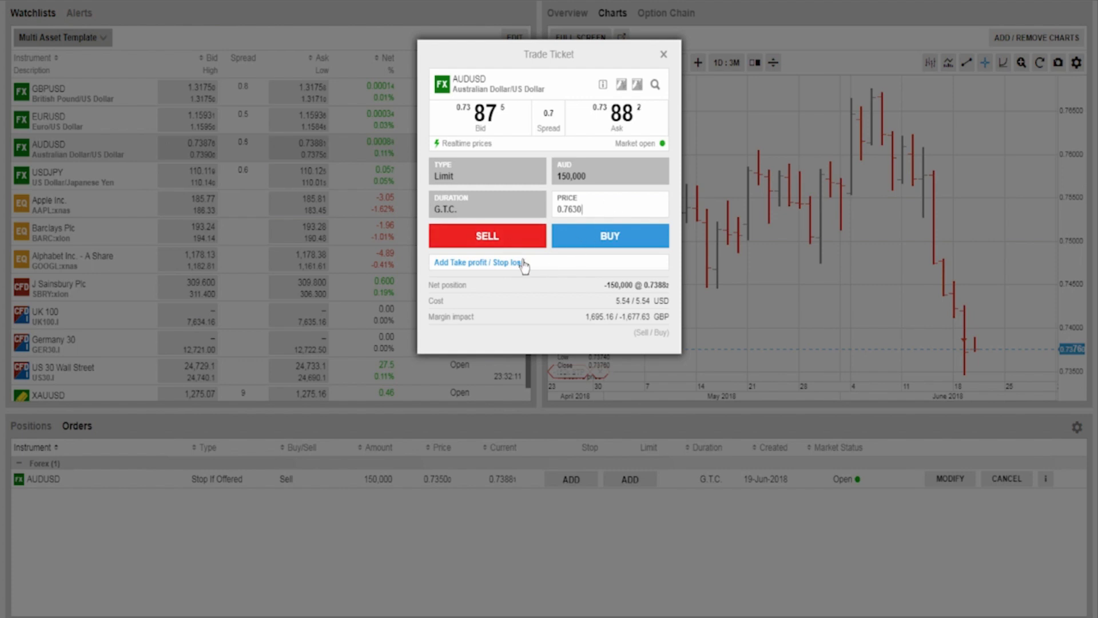
click(509, 243)
click(527, 318)
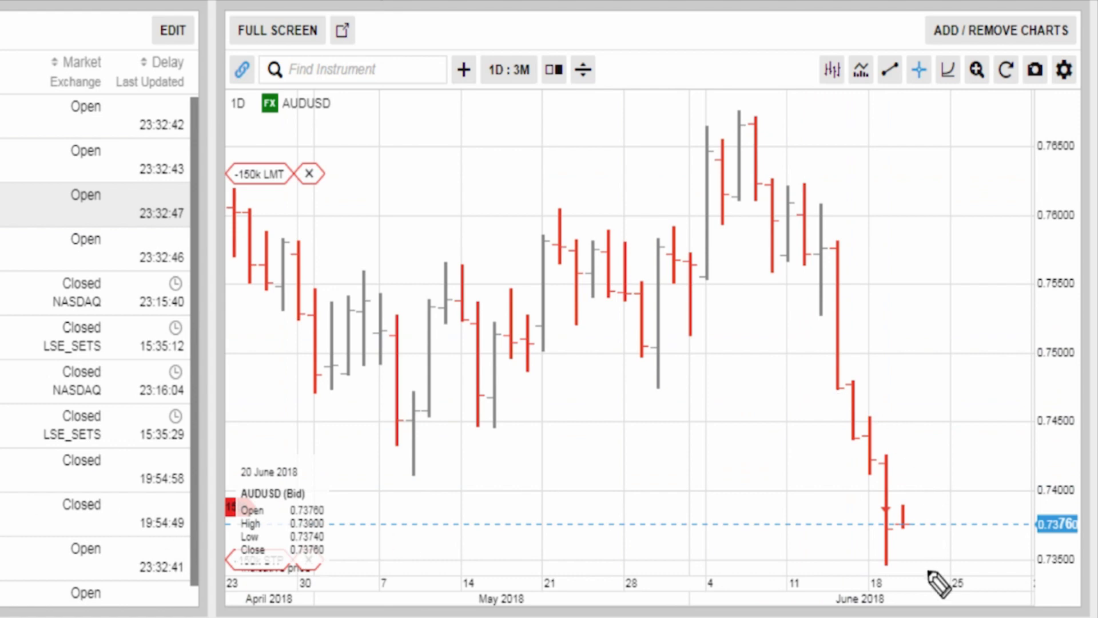
Sketch a price path on the chart rising to the sell limit level and falling back to about 0.7350, and clear it
mouse_move(913, 526)
mouse_down()
mouse_move(930, 481)
mouse_move(924, 362)
mouse_move(971, 238)
mouse_move(975, 150)
mouse_move(962, 205)
mouse_move(980, 184)
mouse_up()
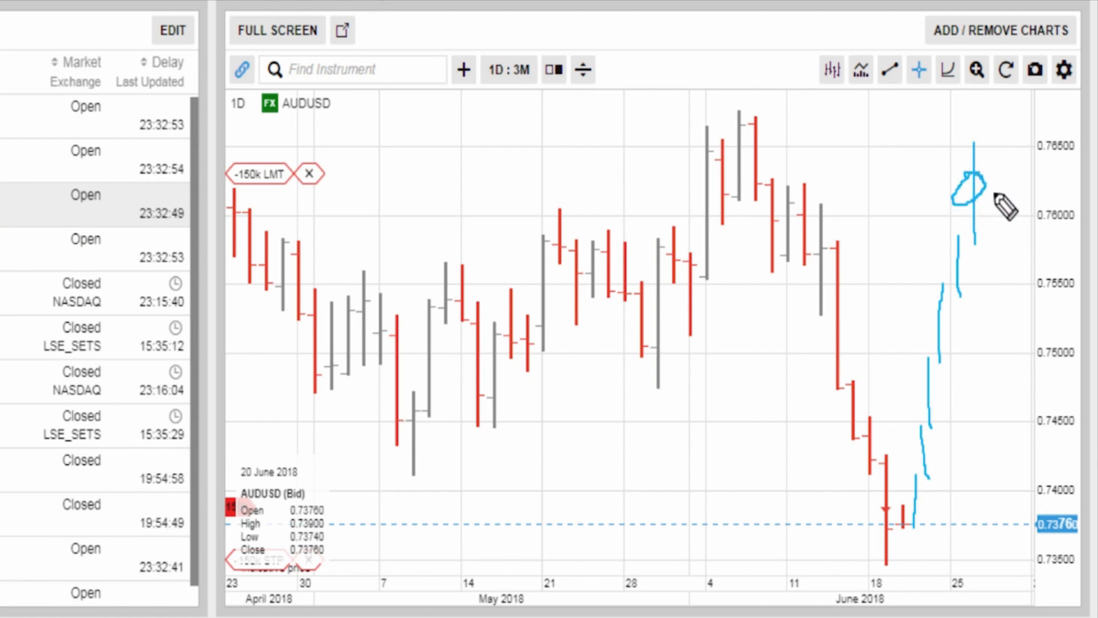
drag(995, 195, 1028, 559)
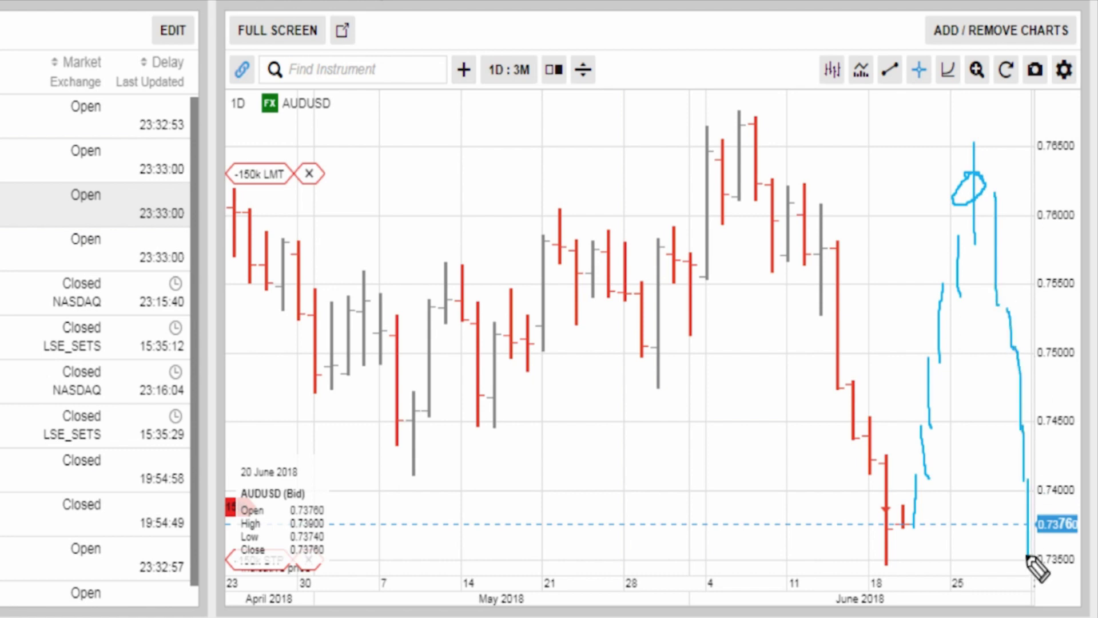
key(Escape)
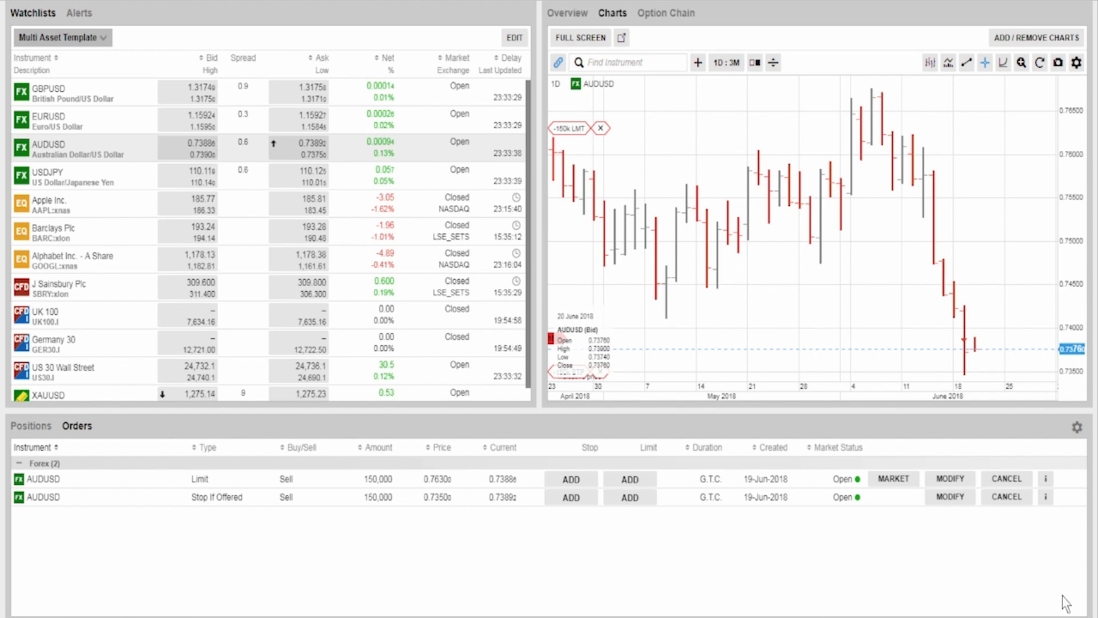
Cancel the pending AUDUSD limit and stop orders and dismiss the cancellation notifications
click(1004, 479)
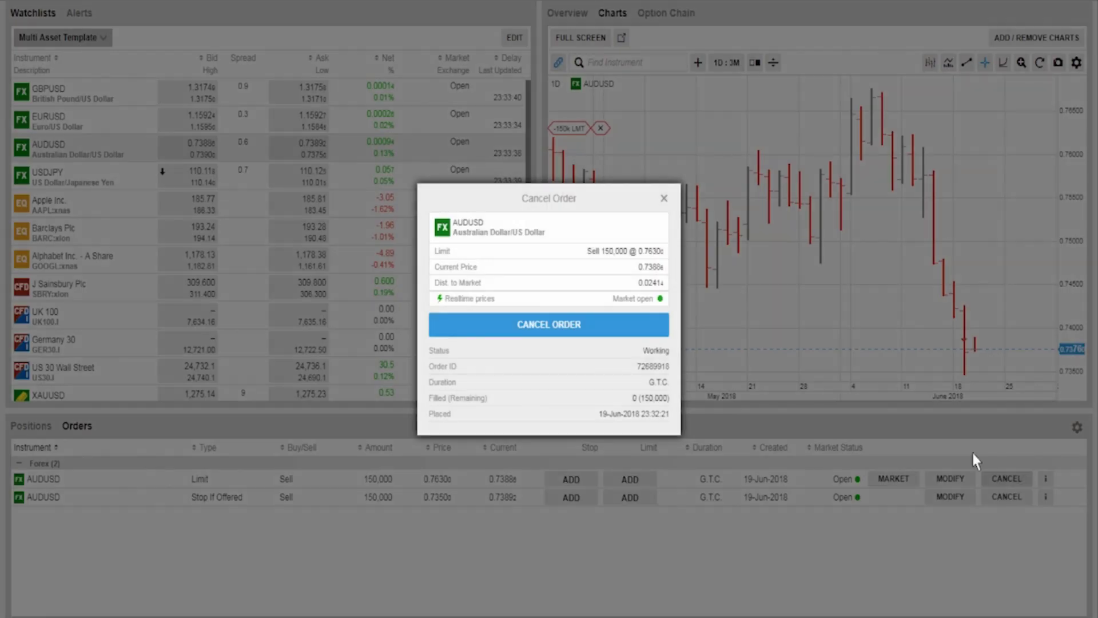
click(644, 332)
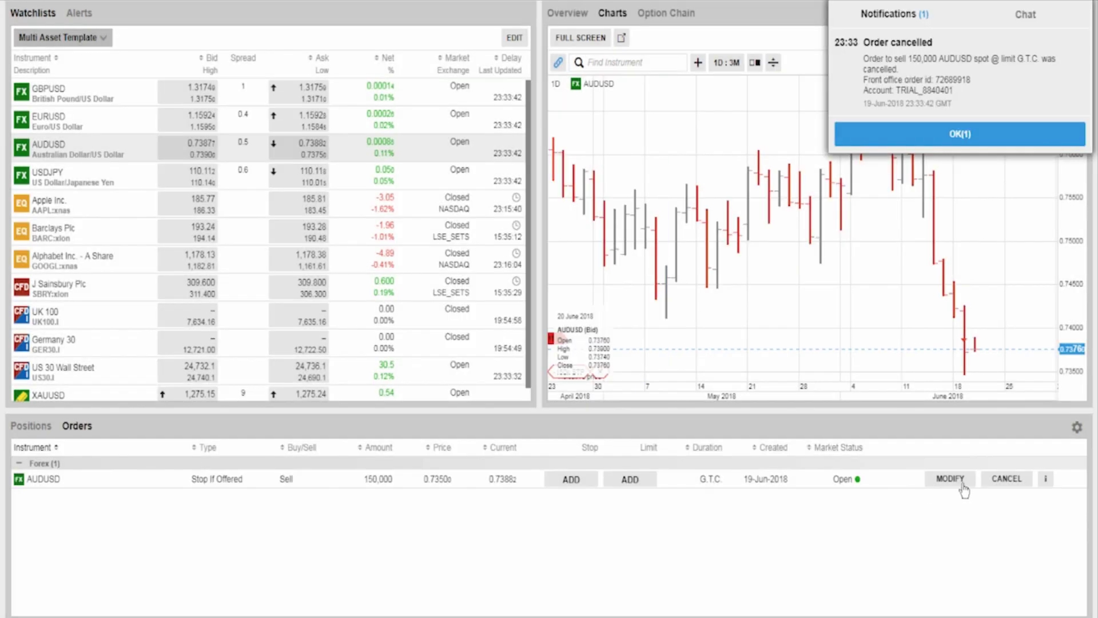
click(1005, 479)
click(582, 327)
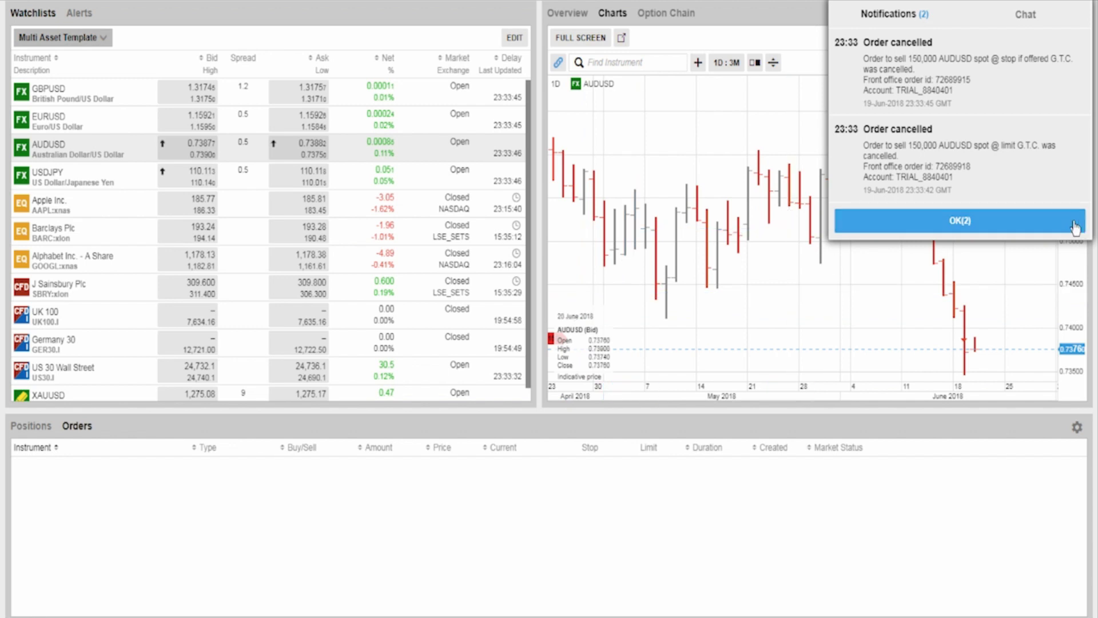
click(1077, 225)
Close the open short AUDUSD position by buying 150,000 as a Quick Trade, and dismiss the notifications
click(47, 431)
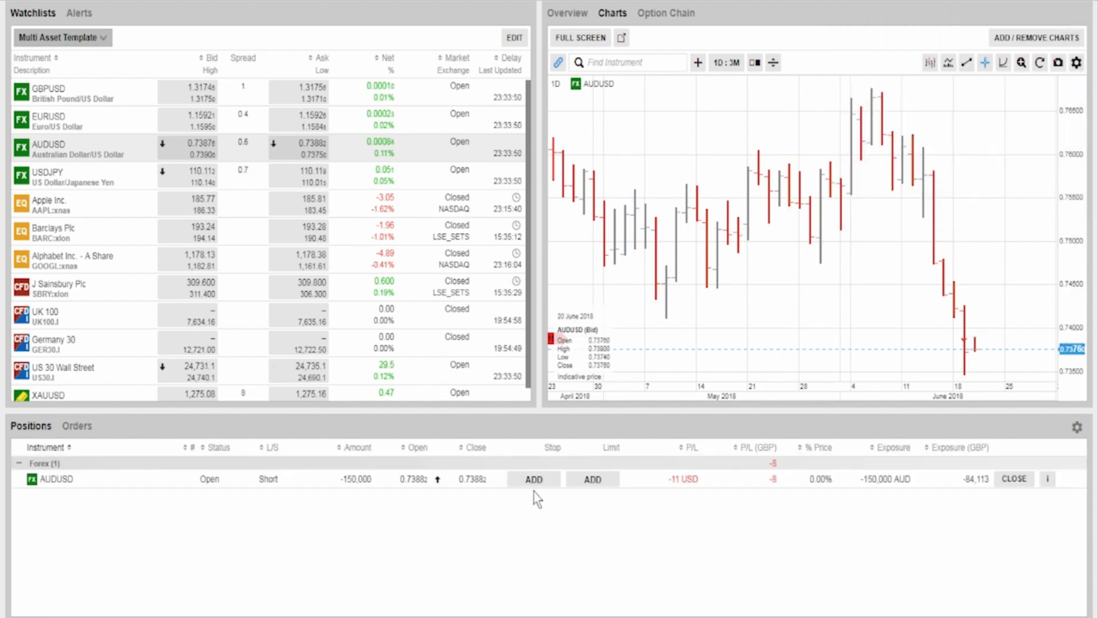
click(1002, 485)
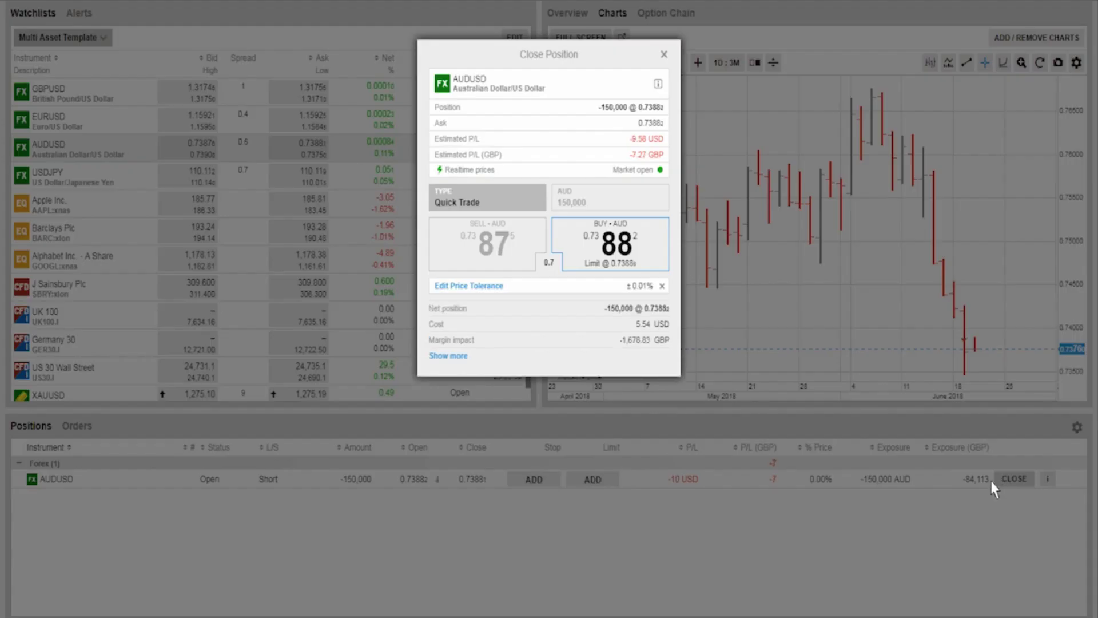
click(620, 246)
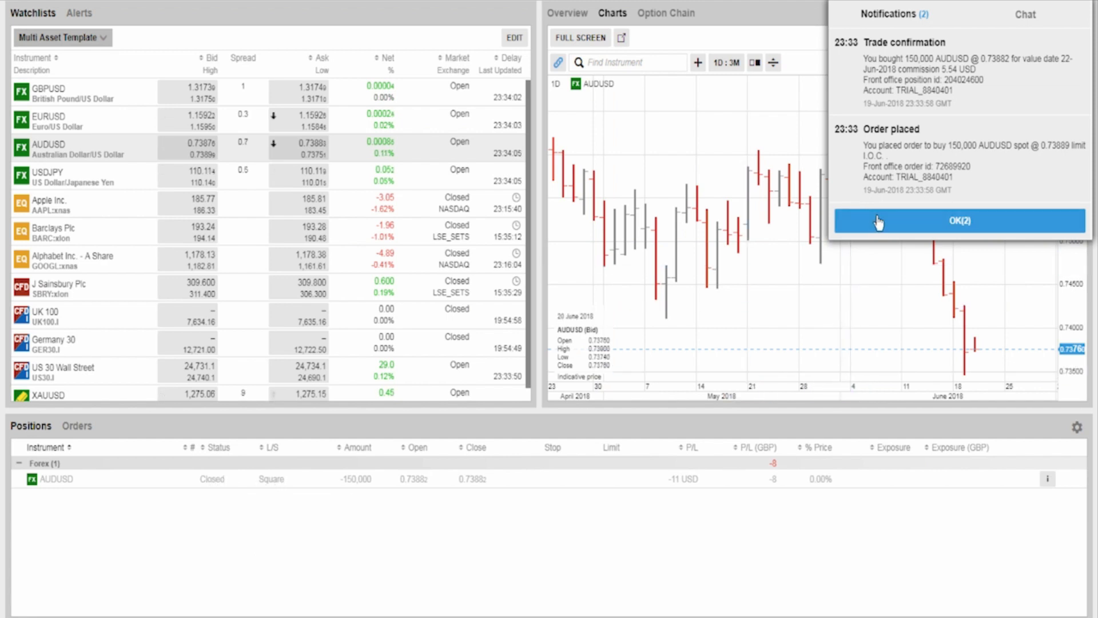
click(846, 221)
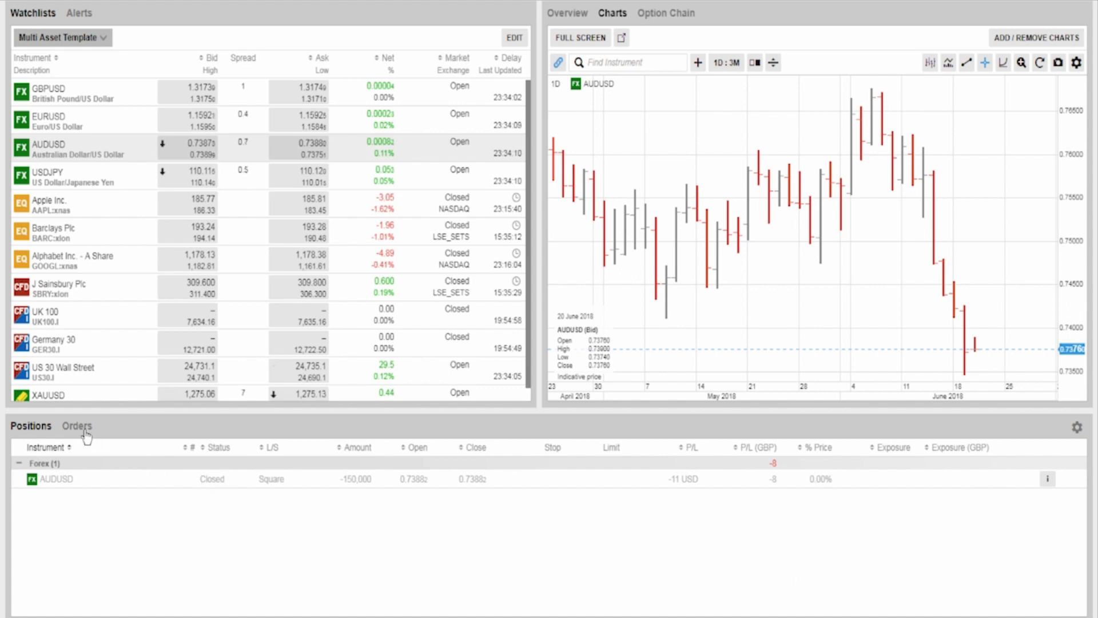
Examine the closed AUDUSD position's entry and its position details
click(19, 464)
click(20, 463)
click(1047, 481)
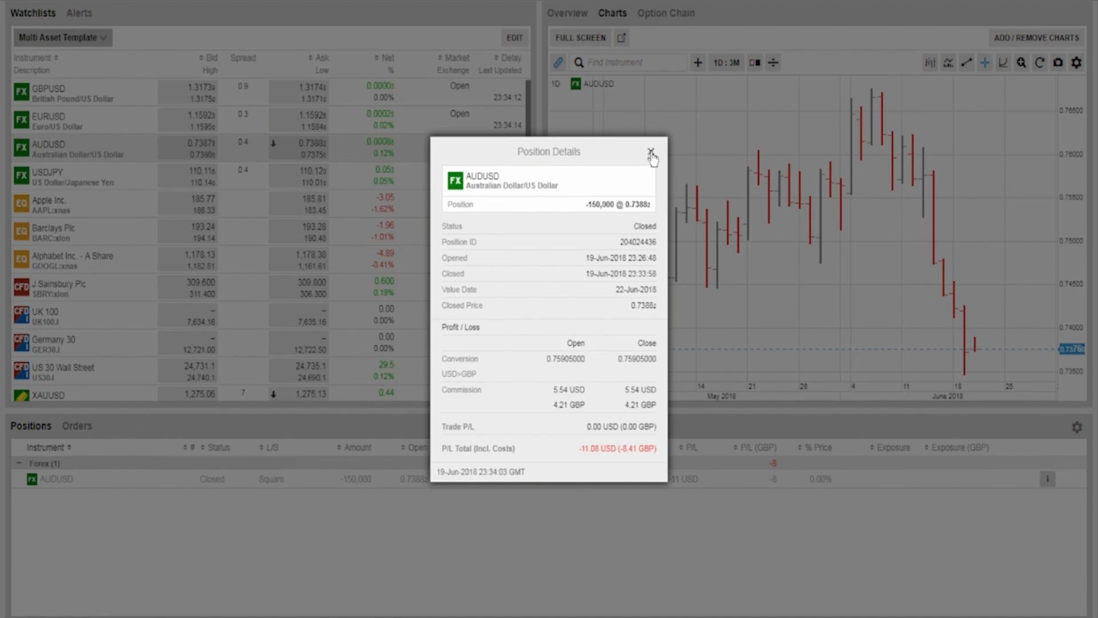
click(651, 151)
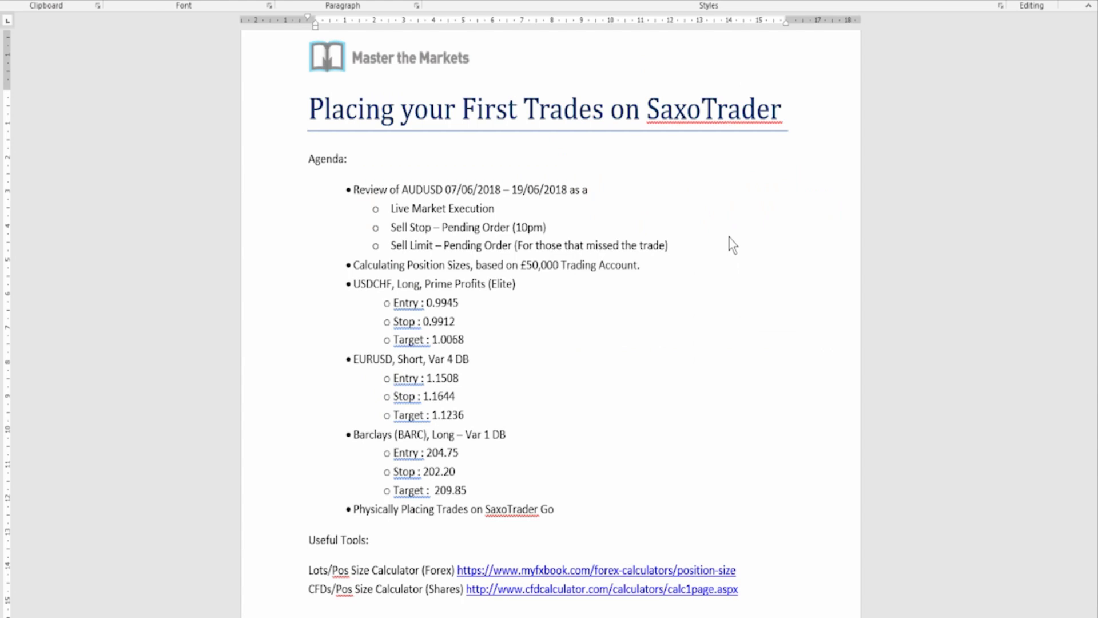
Switch to the agenda document in Word and point out the USDCHF trade's entry, stop and target by selecting them temporarily
drag(468, 340, 340, 279)
click(484, 350)
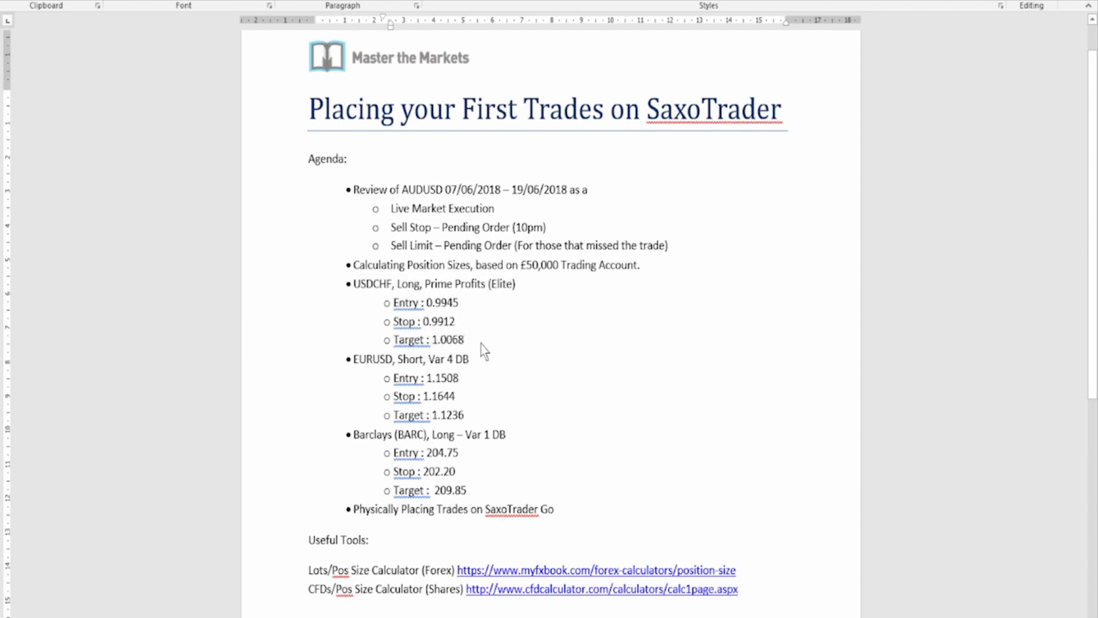
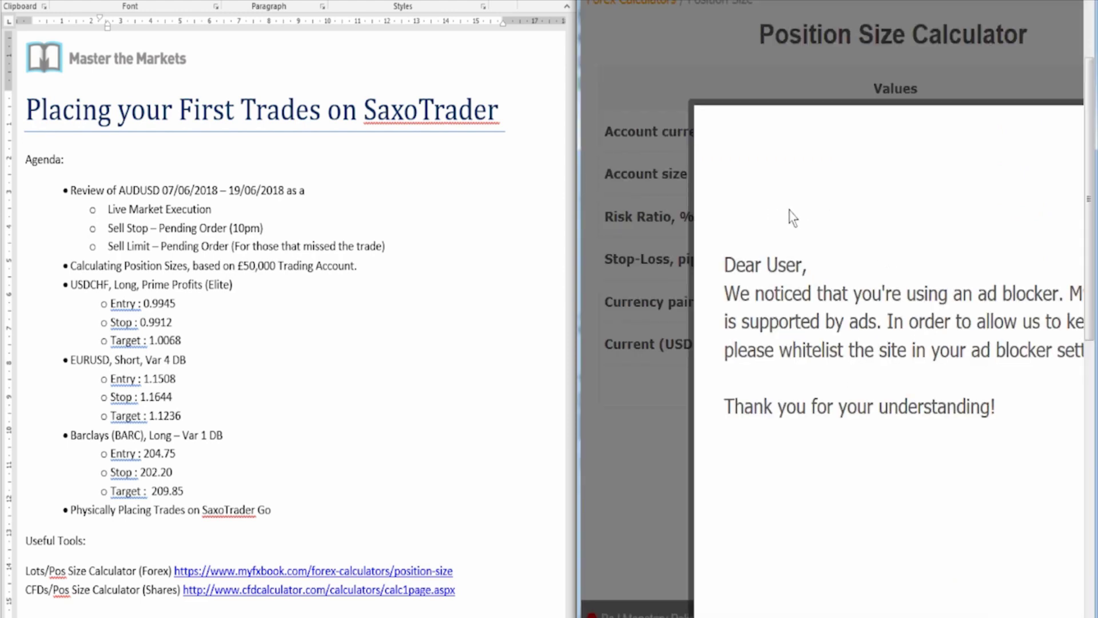
Bring the Position Size Calculator's input values into view and restore its browser window to a smaller floating size
scroll(875, 601, right, 4)
scroll(981, 397, right, 1)
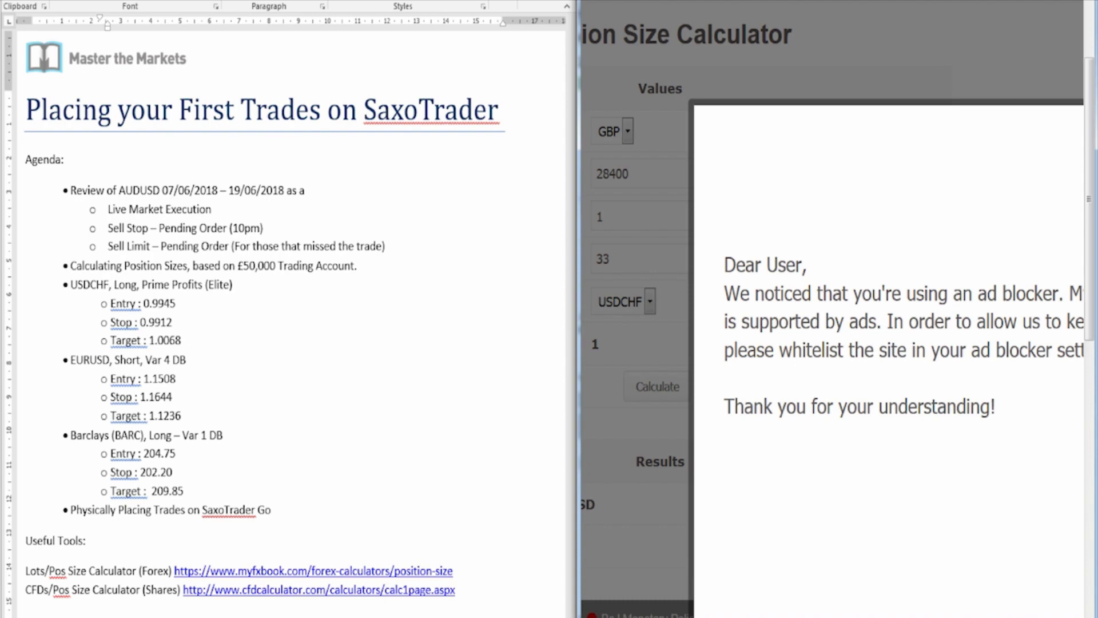
double_click(890, 2)
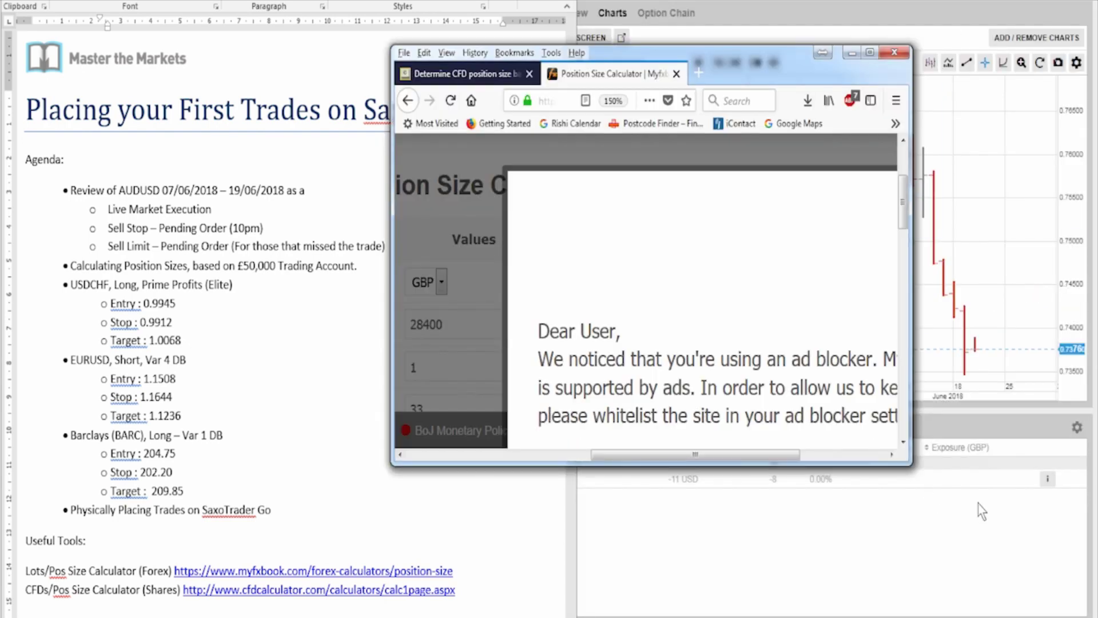
Dismiss the ad-blocker notice and clear the account size, risk ratio and stop-loss values in the Position Size Calculator
click(870, 52)
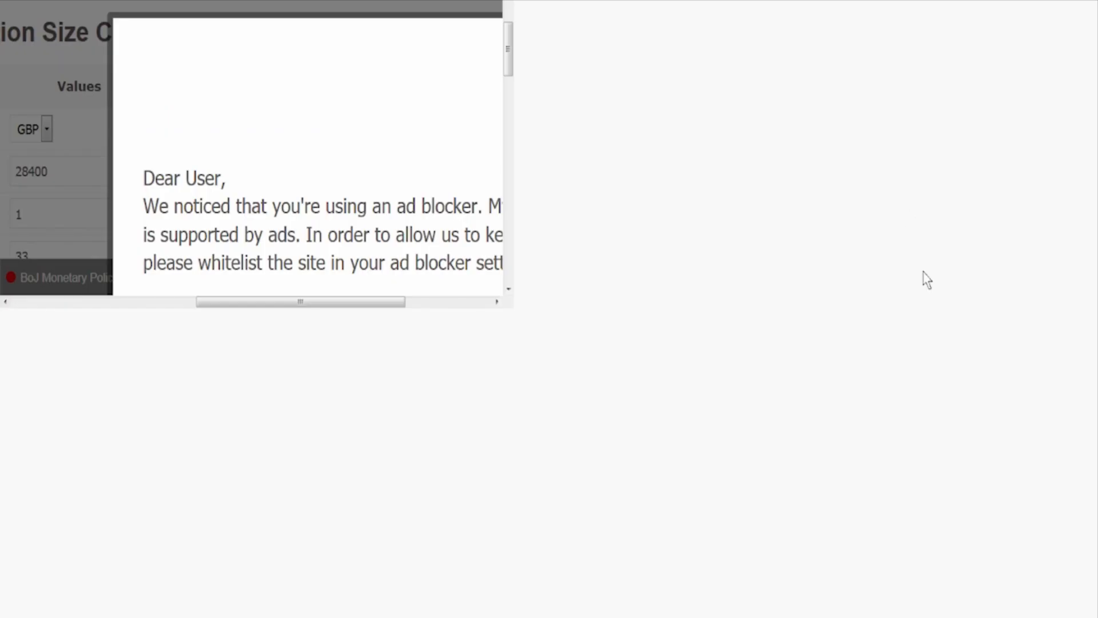
click(894, 609)
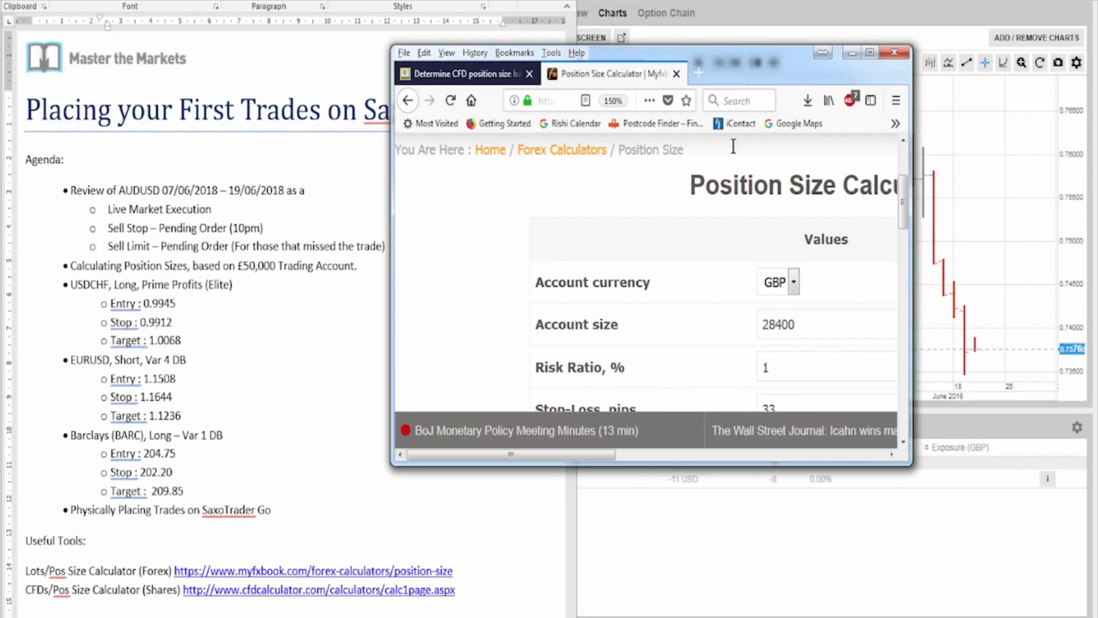
double_click(813, 325)
key(BackSpace)
double_click(762, 369)
key(BackSpace)
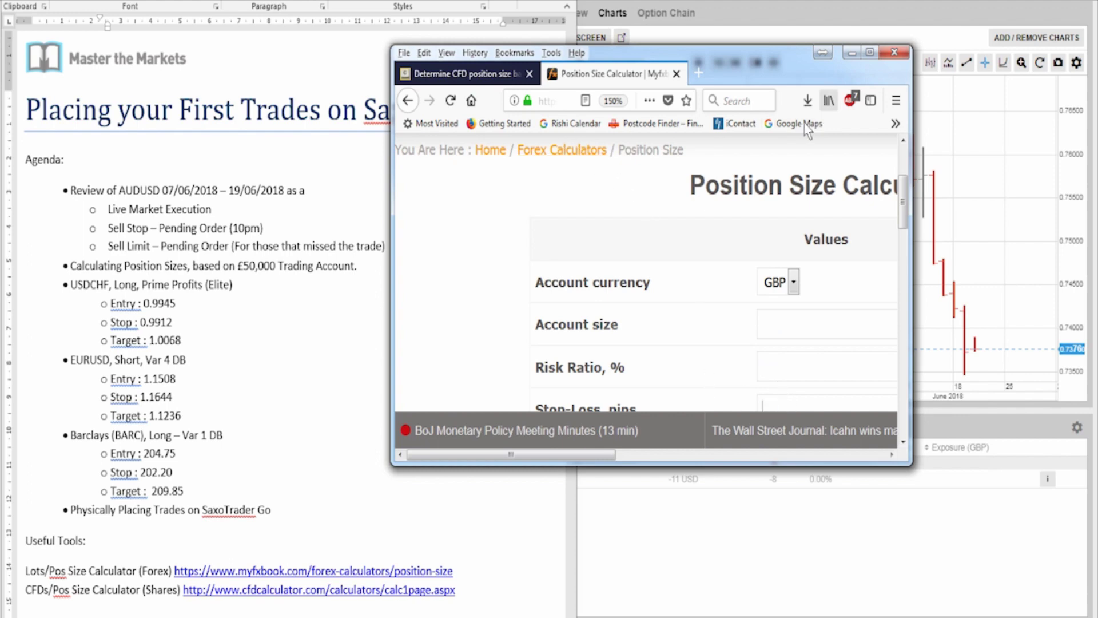
Arrange the calculator's browser window beside the agenda document, with its input fields in view, and narrow the document window slightly
drag(851, 69, 863, 59)
drag(626, 447, 772, 613)
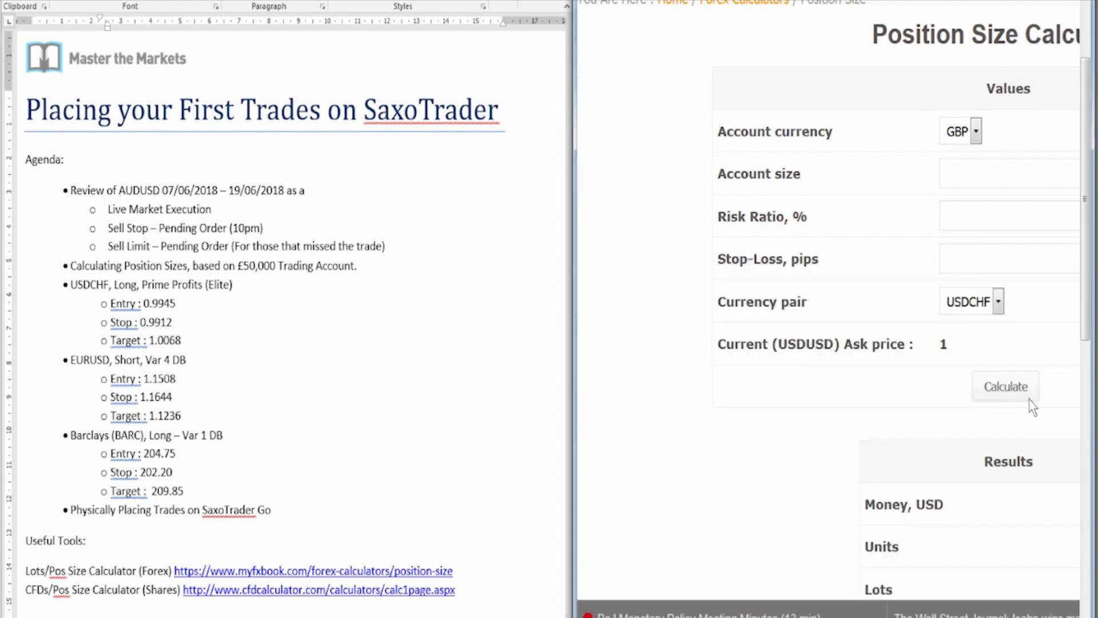
scroll(824, 331, right, 3)
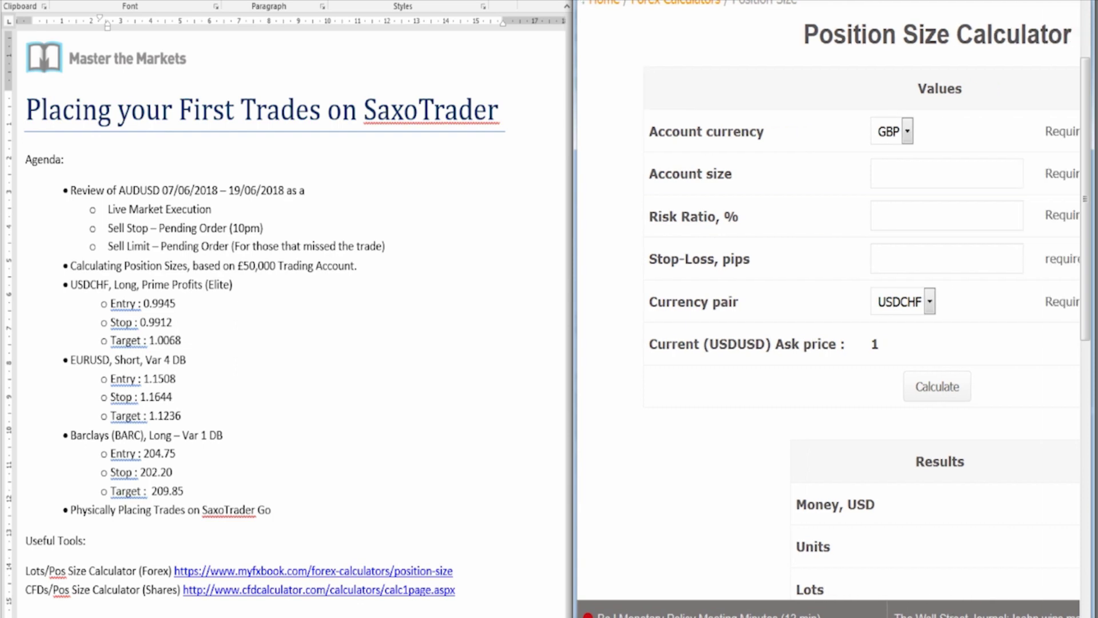
click(823, 303)
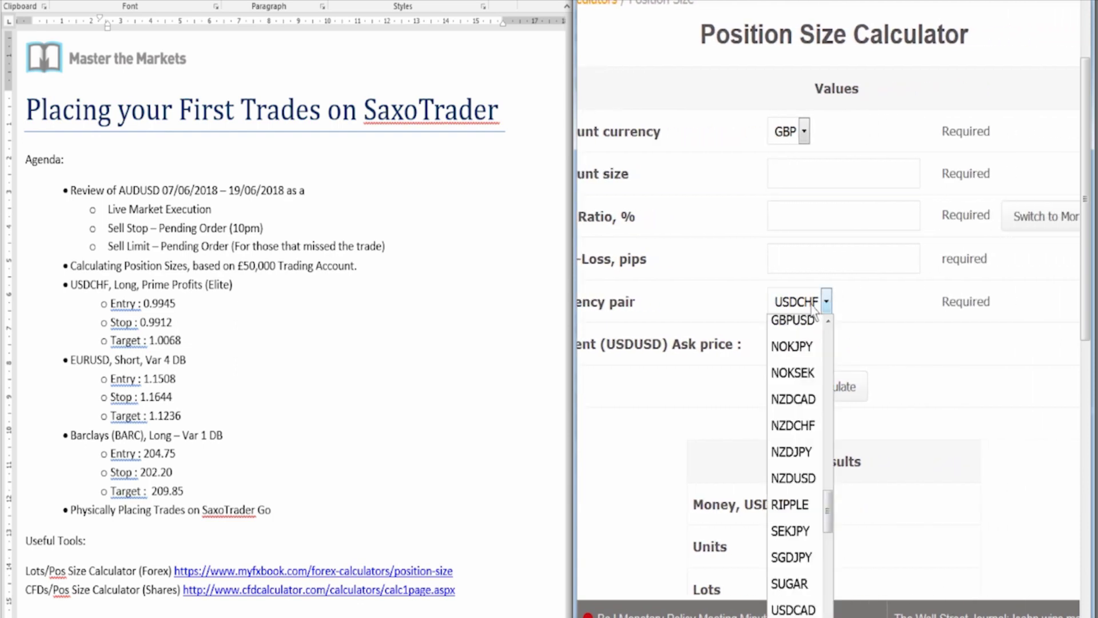
click(877, 257)
scroll(859, 266, up, 1)
scroll(860, 266, up, 2)
click(801, 303)
drag(566, 287, 554, 327)
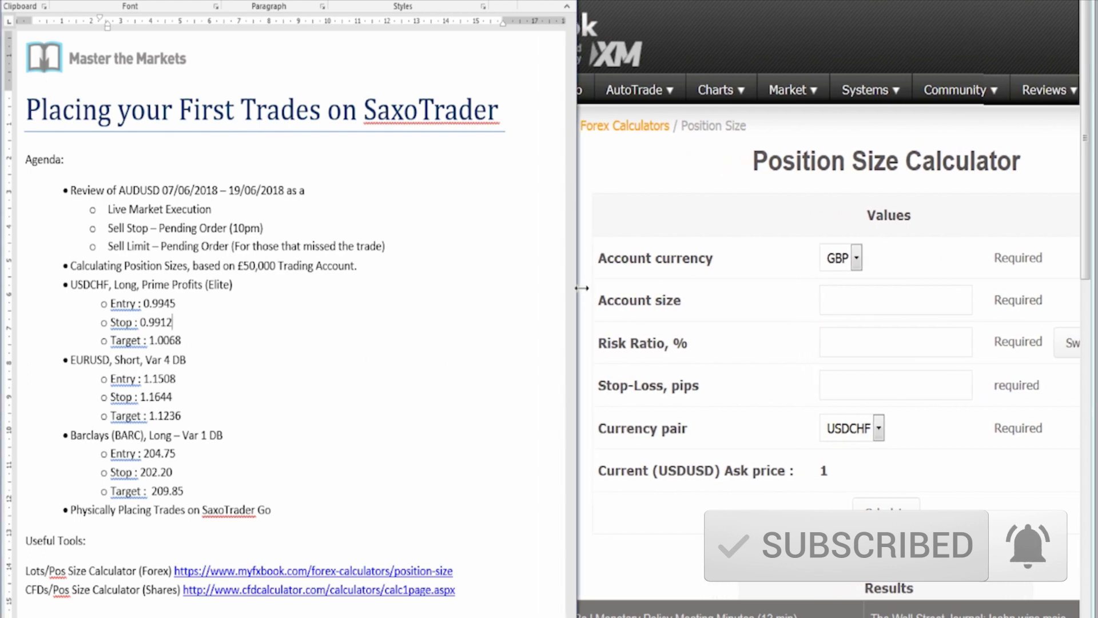
drag(572, 288, 547, 287)
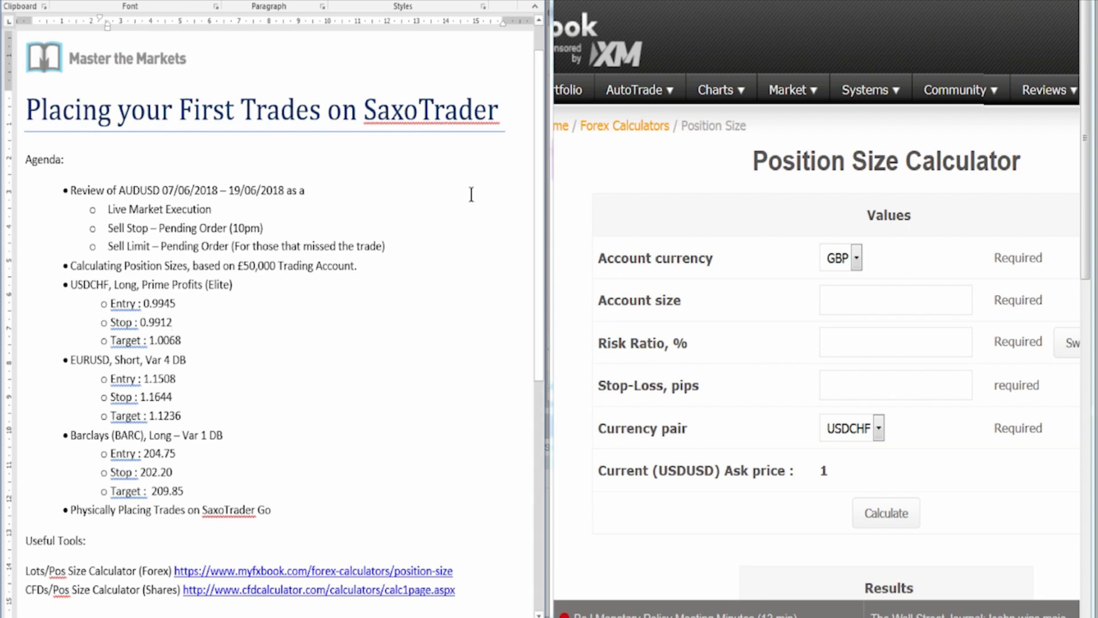
Point out the £50,000 account balance in the agenda, then set the calculator's account size to 50000 and risk ratio to 1%
click(243, 282)
click(242, 272)
drag(242, 272, 246, 268)
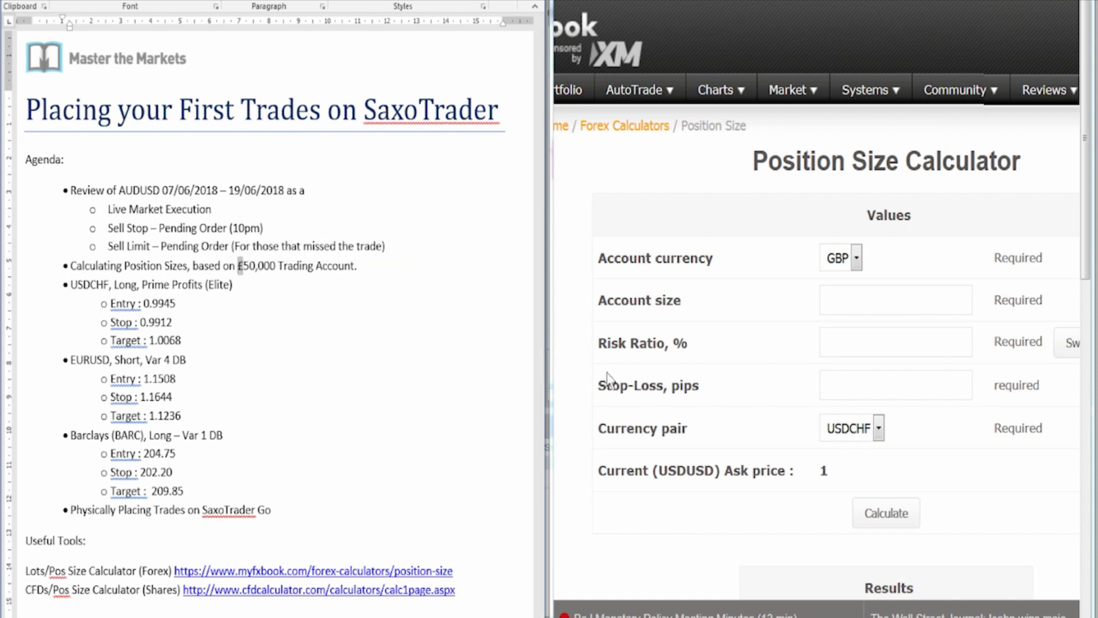
click(858, 300)
text(50000)
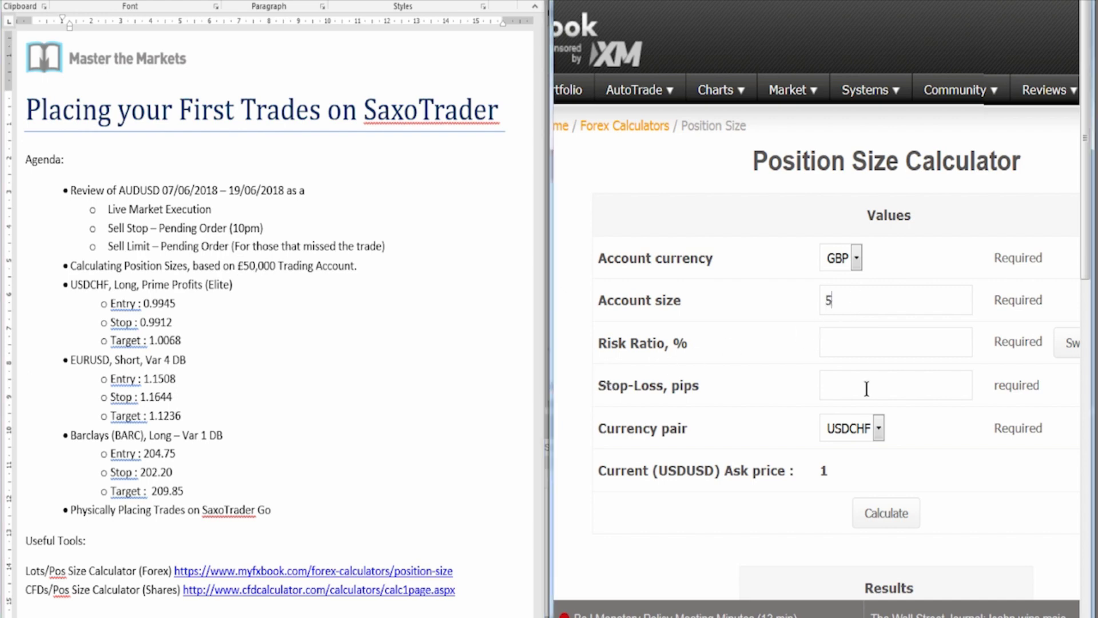
text(http://www.cfdcalculator.com/calculators/calc1page.aspx)
click(855, 346)
triple_click(894, 300)
text(50000)
click(892, 346)
text(1)
key(Tab)
Add the sub-bullet "Stop-Loss, Pips = 33" beneath the USDCHF target in the agenda document
key(alt+Tab)
click(190, 322)
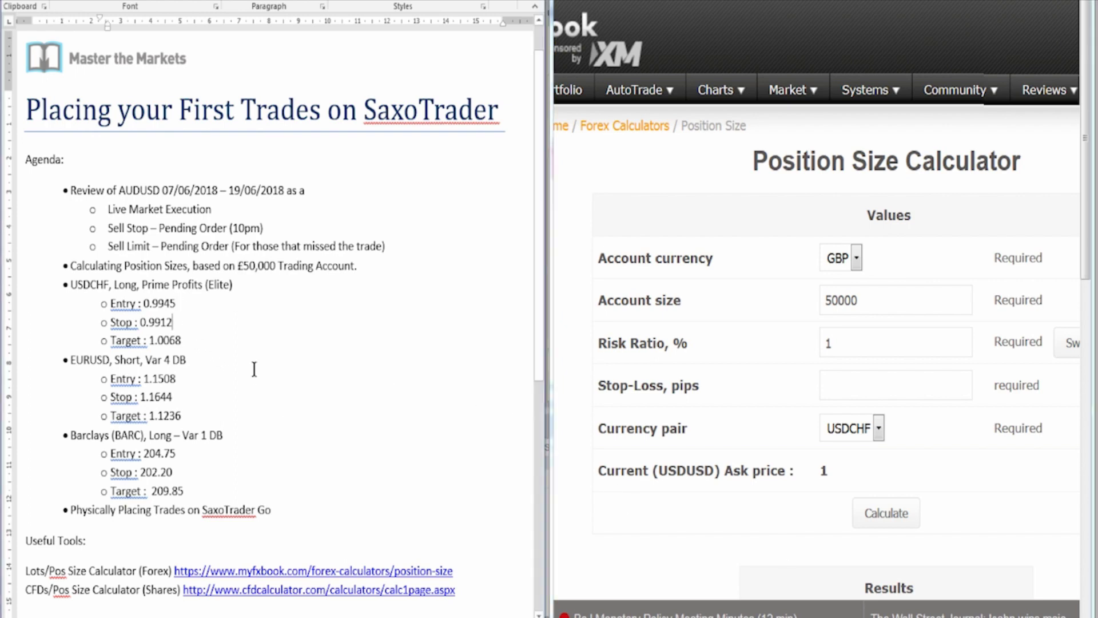
click(187, 343)
key(Return)
text(Stop-Loss, Pips = 33)
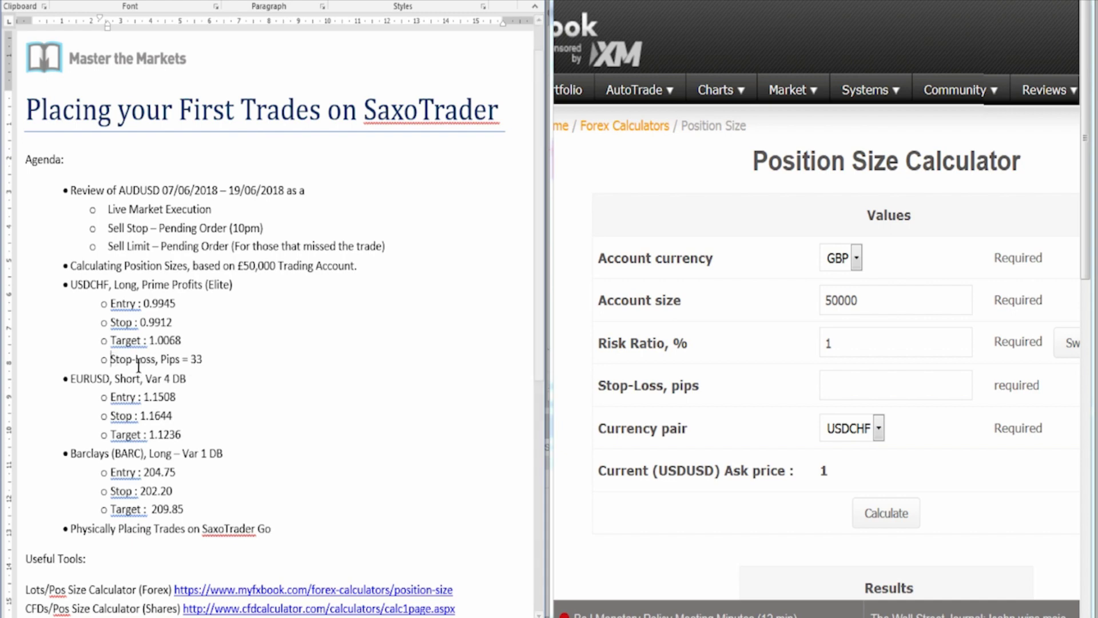
Set the calculator's stop-loss to 33 pips, reselect USDCHF as the currency pair and calculate the position size
click(833, 386)
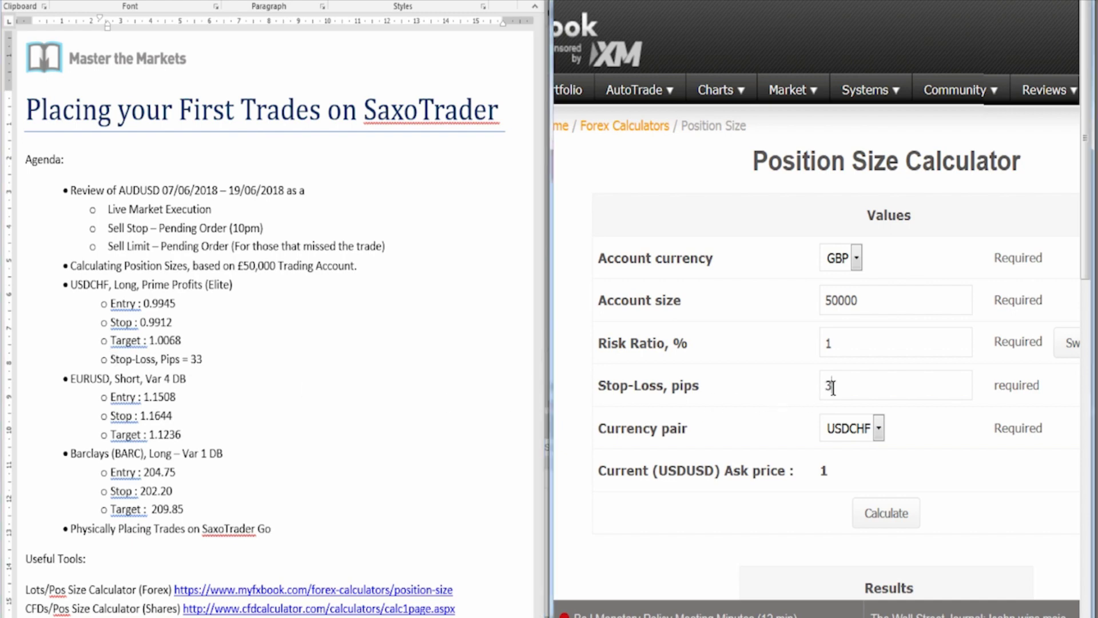
text(33)
click(852, 426)
click(859, 407)
click(858, 428)
click(847, 373)
click(863, 429)
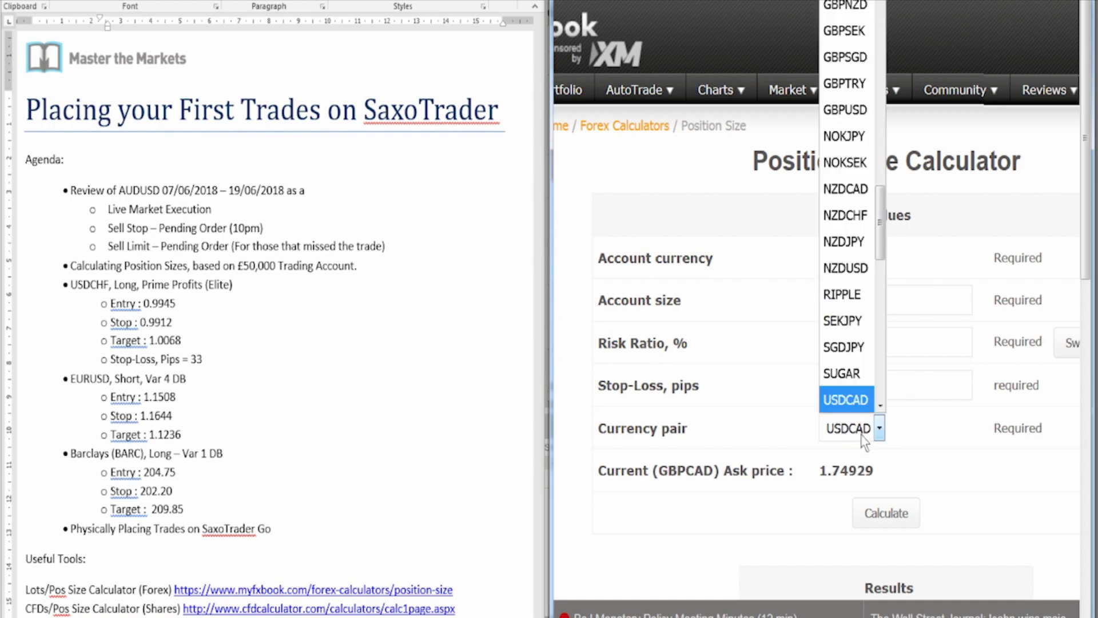
scroll(852, 377, down, 1)
click(848, 372)
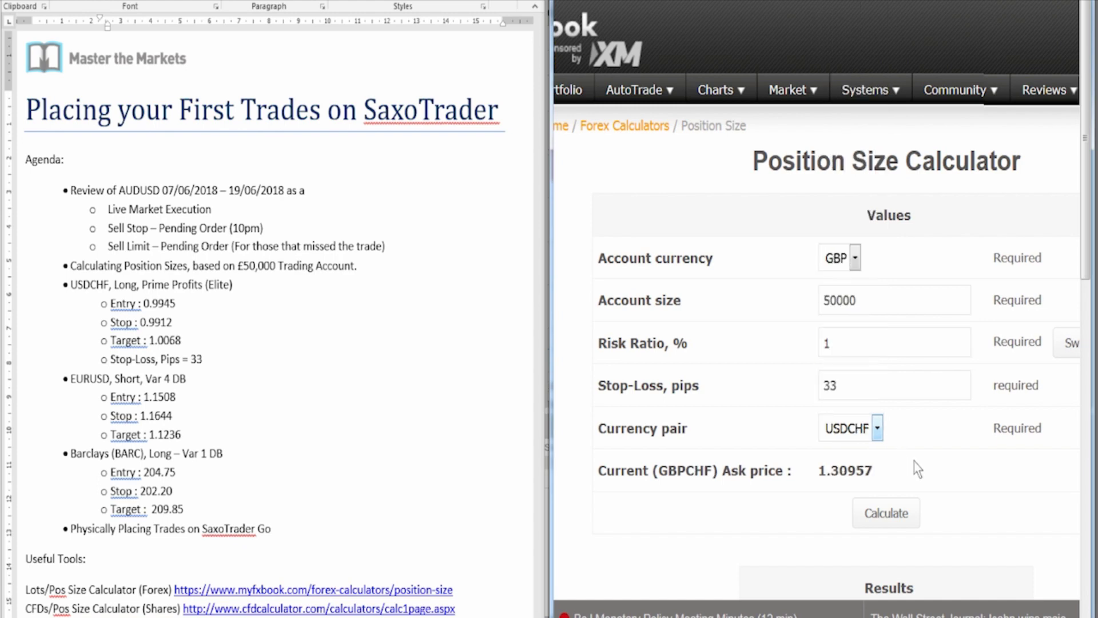
scroll(914, 463, down, 2)
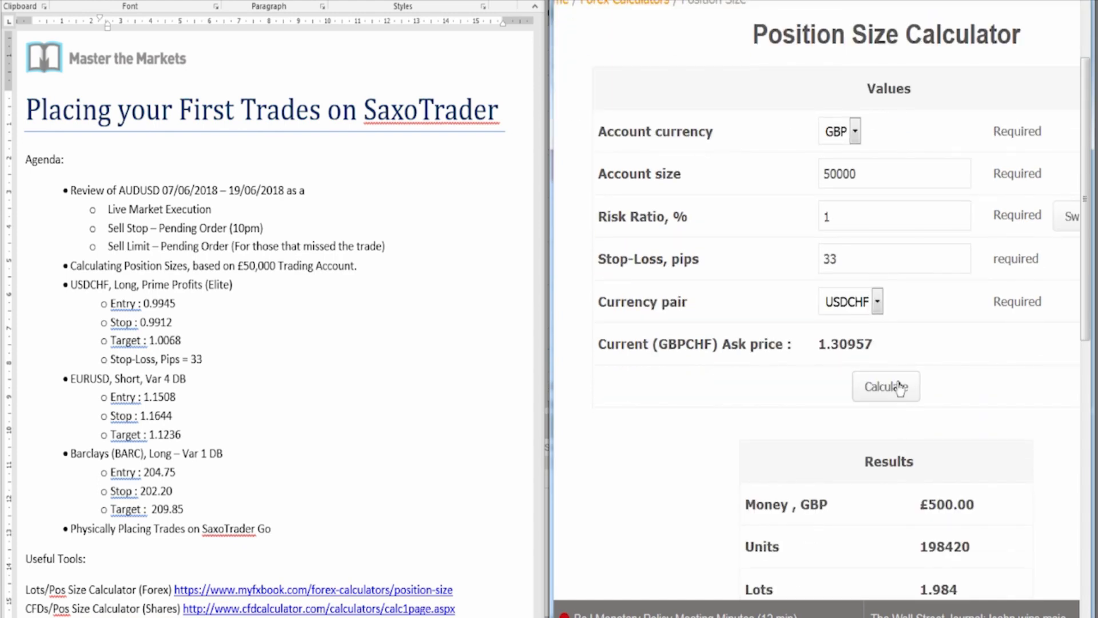
Highlight the calculator's Units result and record it as "Units: 198420" beneath the USDCHF stop-loss line in the agenda
scroll(993, 391, down, 2)
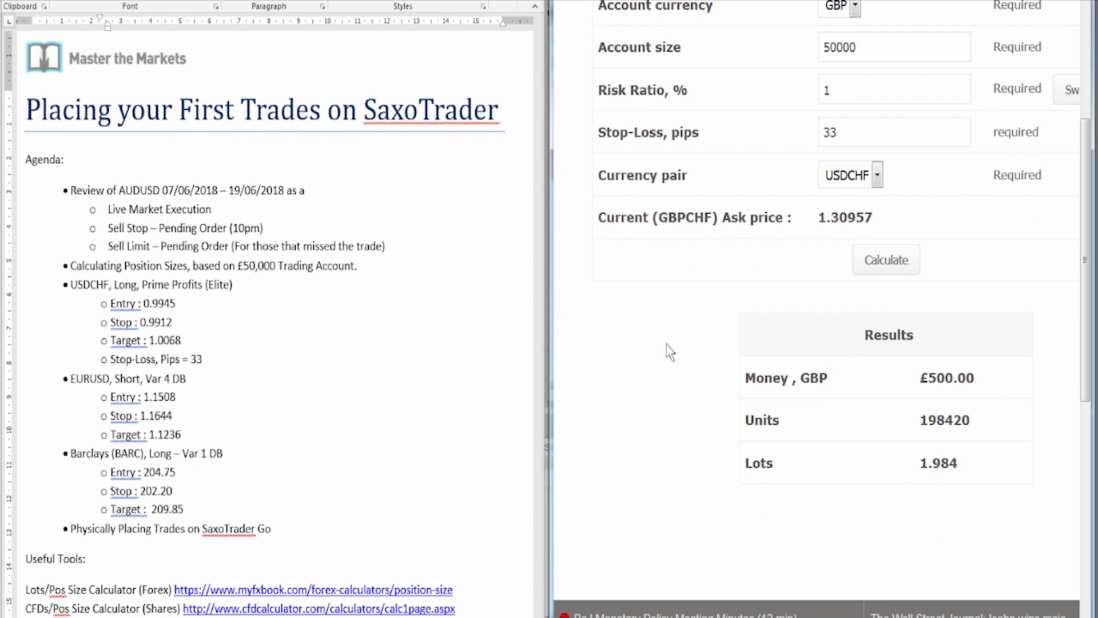
drag(983, 426, 922, 435)
click(922, 435)
drag(970, 420, 920, 438)
click(920, 438)
click(228, 356)
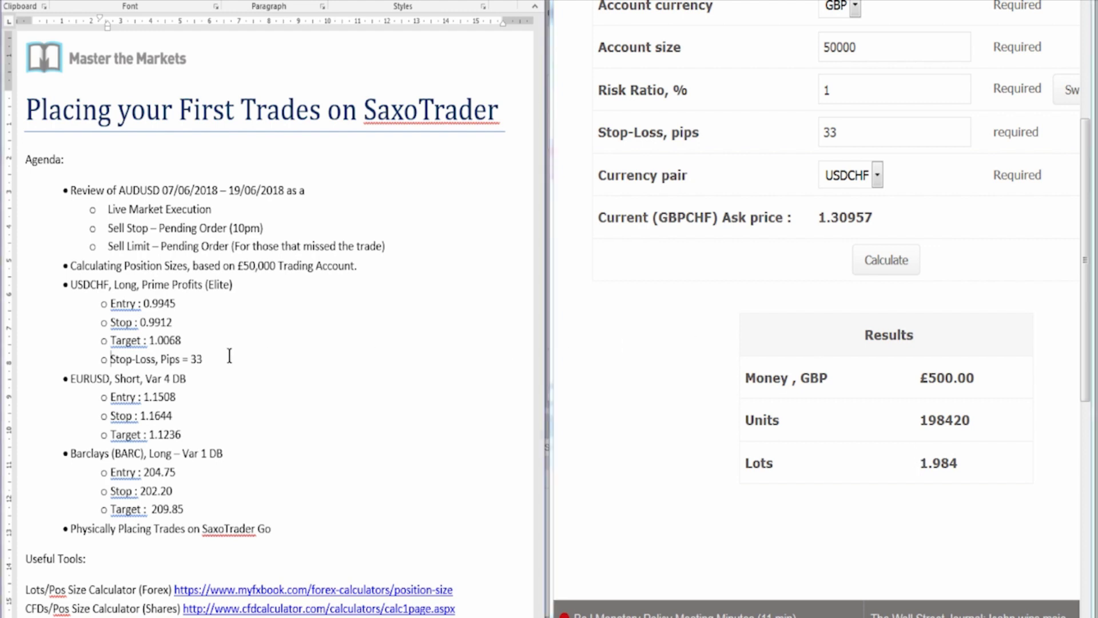
key(Return)
key(BackSpace)
text(Units: 198420)
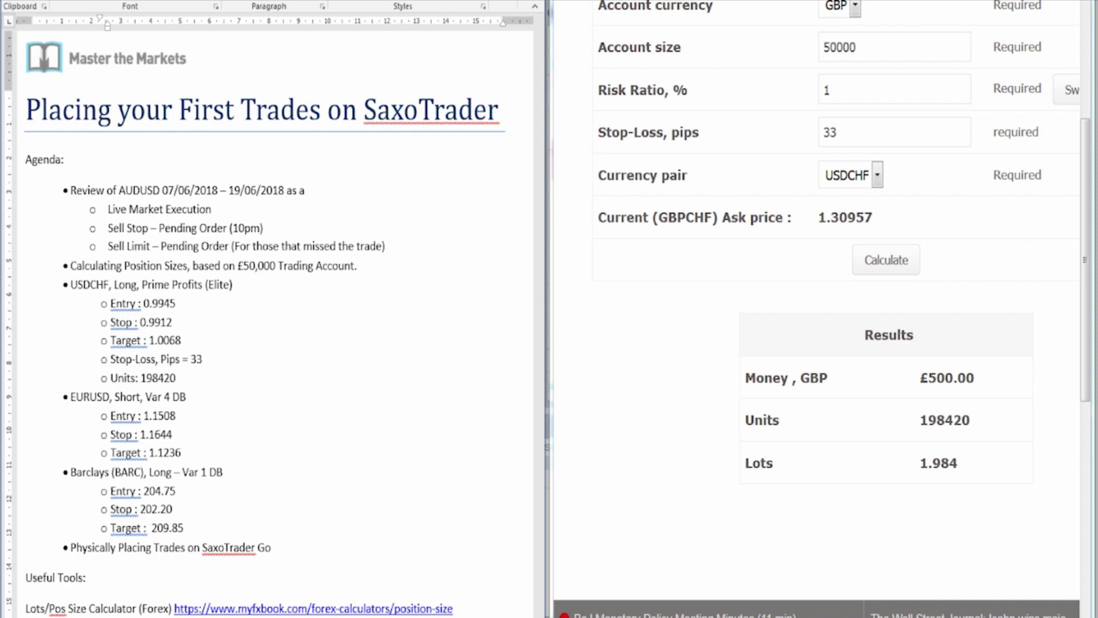
Switch to SaxoTrader, add the USDCHF spot forex instrument to the Multi Asset Template watchlist and move it directly below USDJPY
click(237, 420)
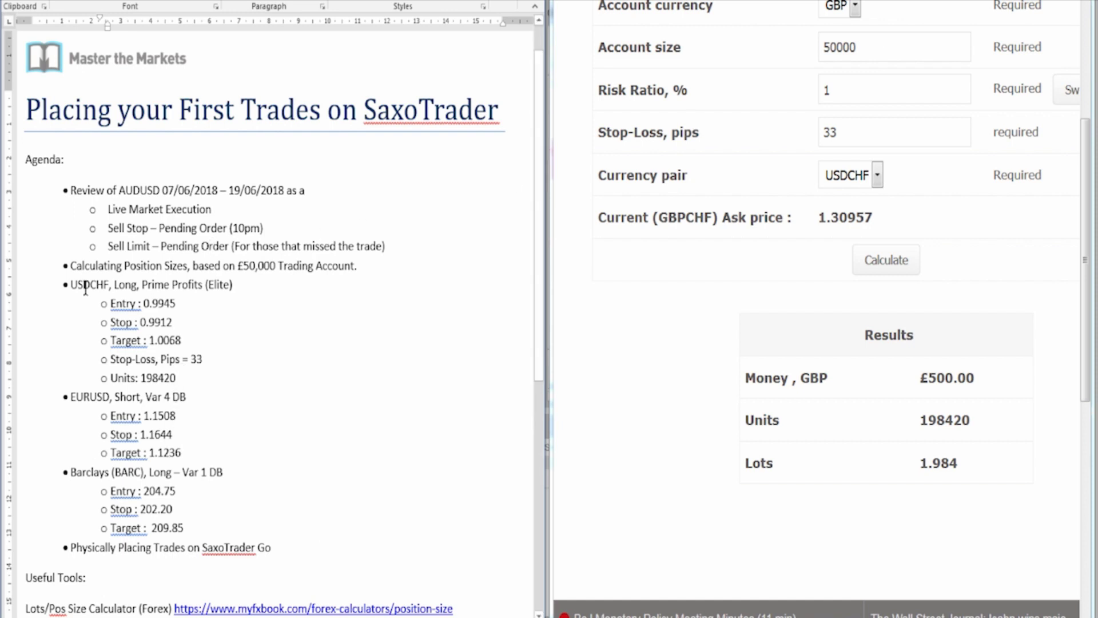
drag(89, 284, 142, 285)
click(182, 304)
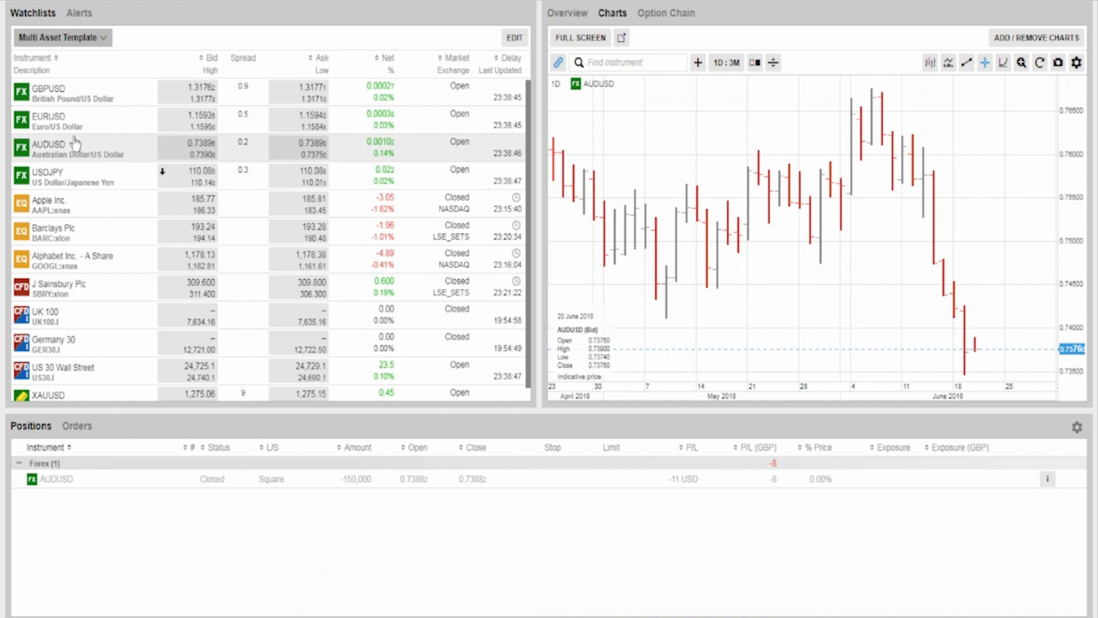
click(521, 37)
click(284, 39)
text(usdchf)
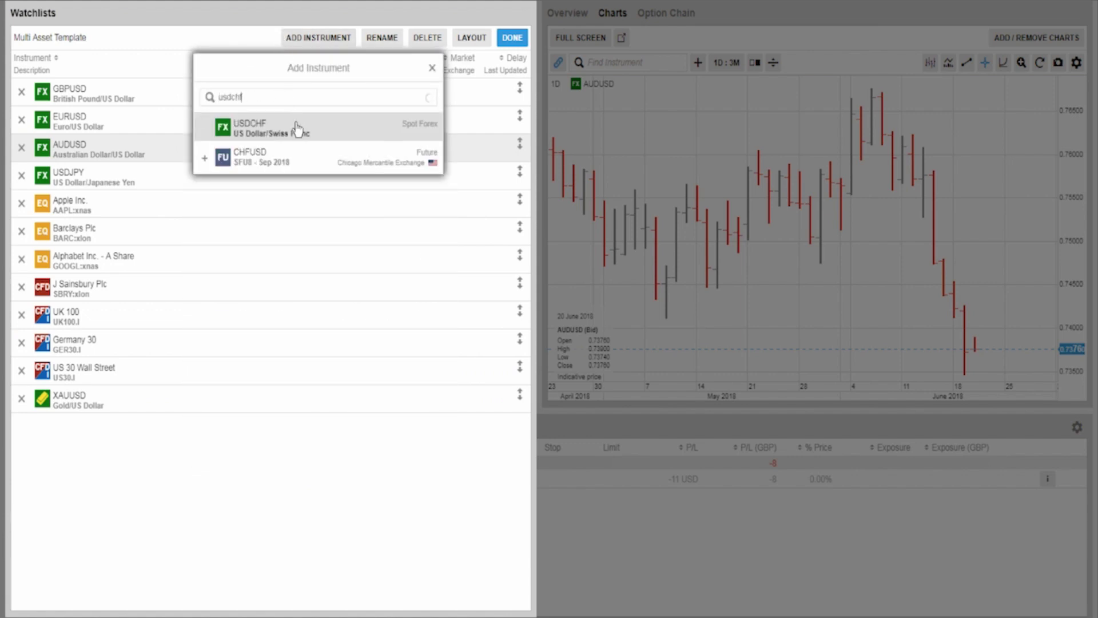
click(296, 125)
drag(83, 433, 115, 208)
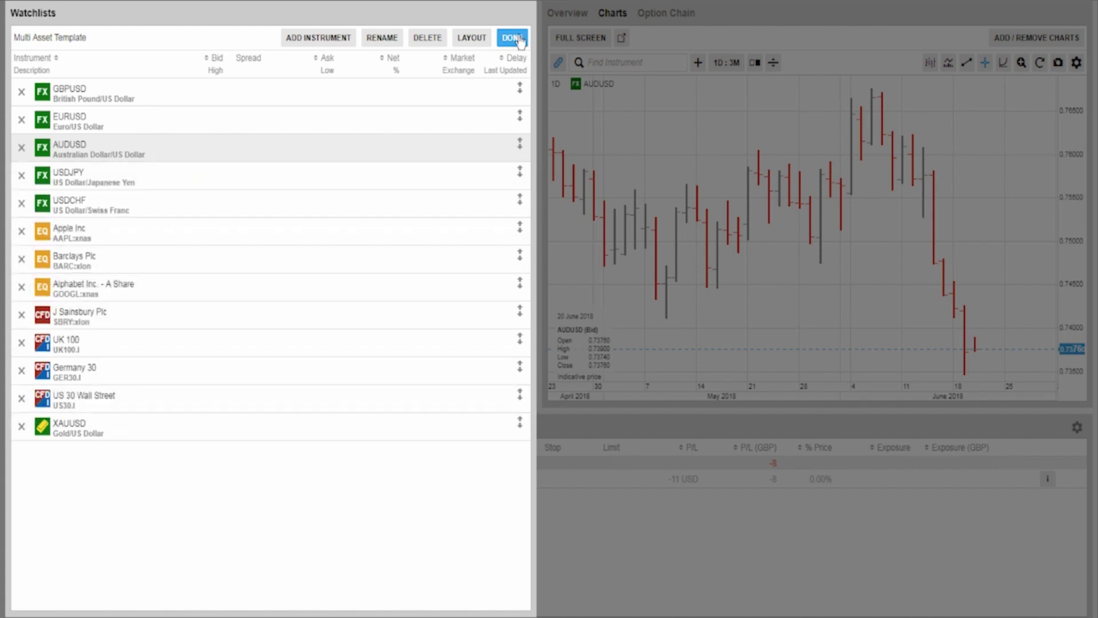
click(515, 38)
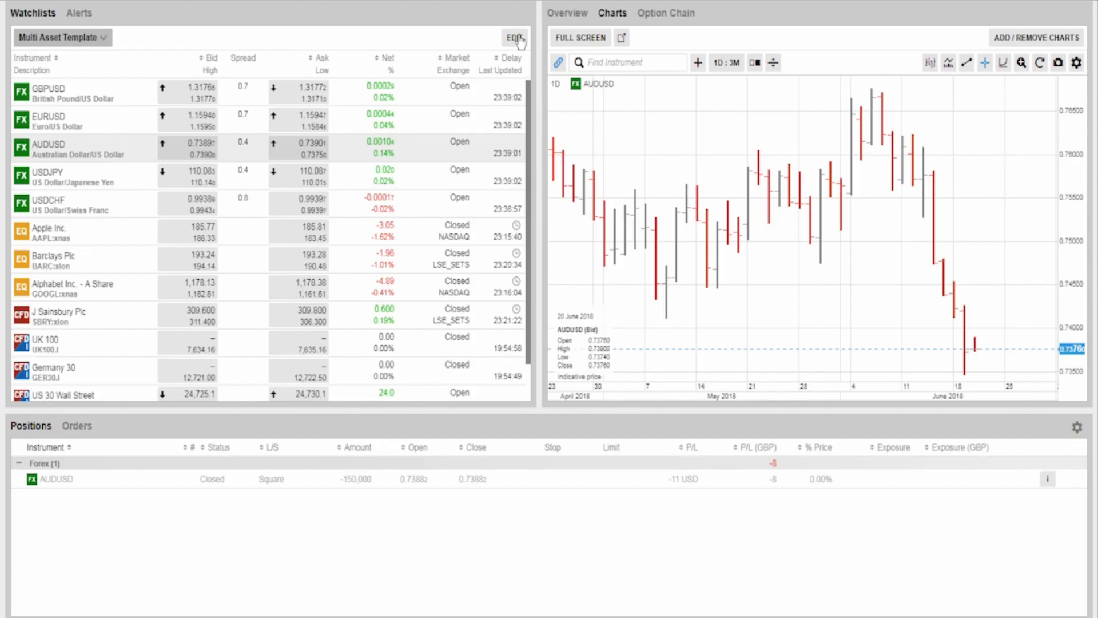
Display the USDCHF chart from the watchlist and focus it on the most recent daily bars
click(108, 218)
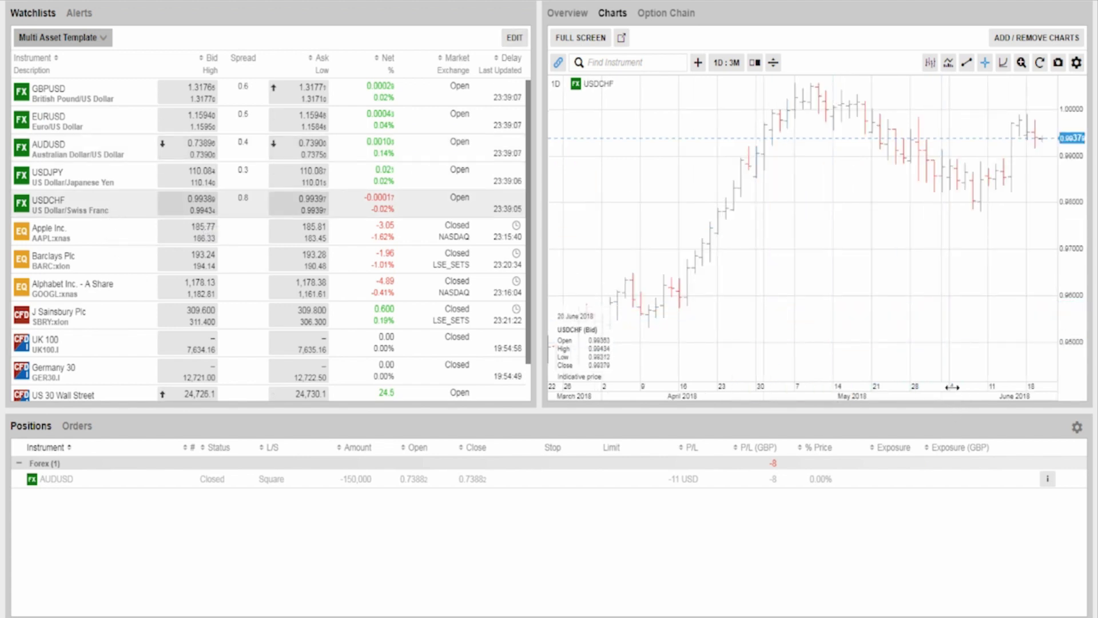
scroll(925, 386, up, 5)
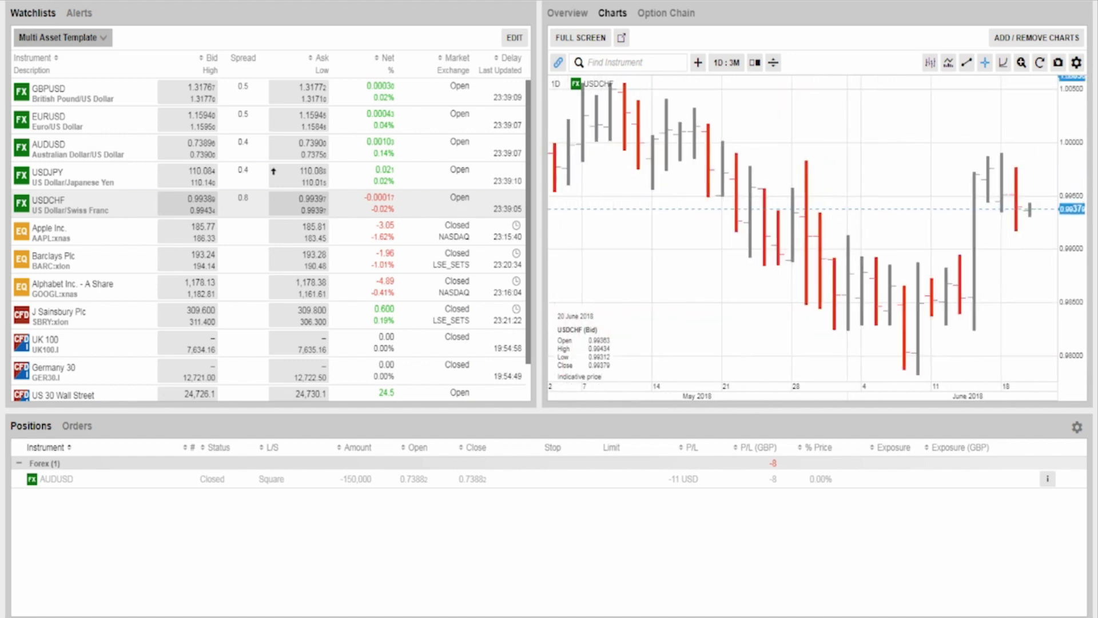
drag(848, 175, 800, 174)
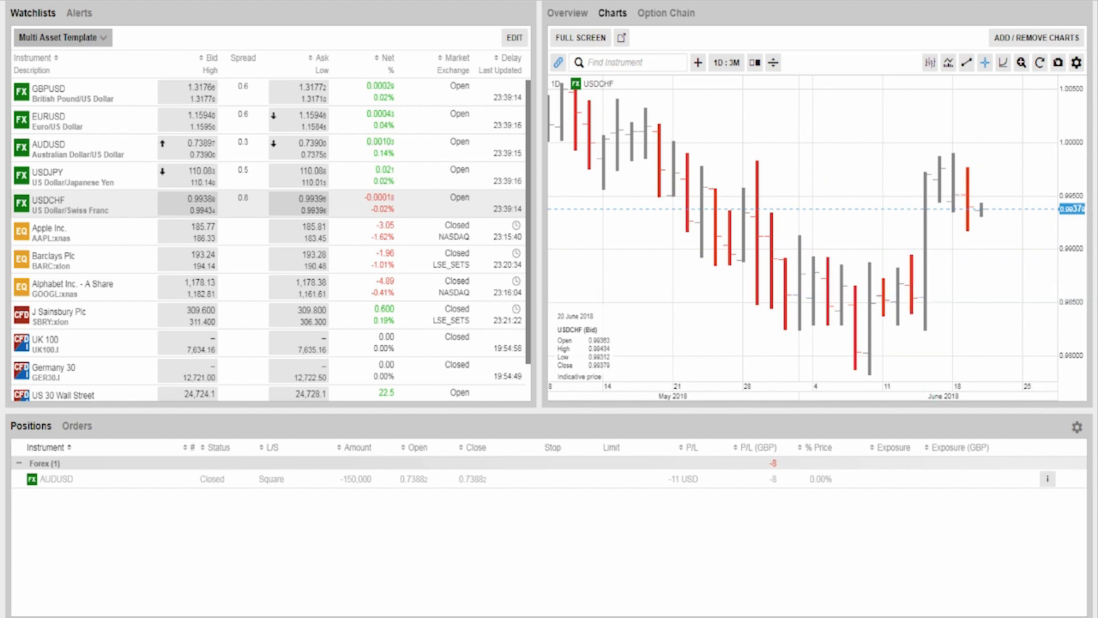
Switch back to the agenda document in Word and point out the USDCHF trade's entry and units
key(alt+Tab)
click(189, 298)
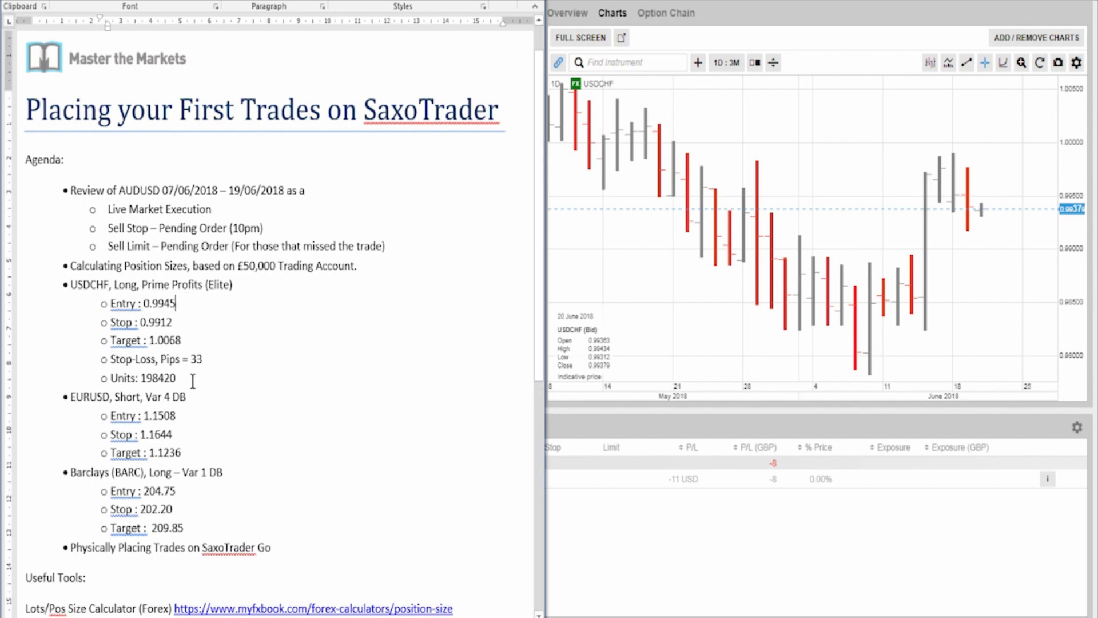
drag(180, 375, 143, 377)
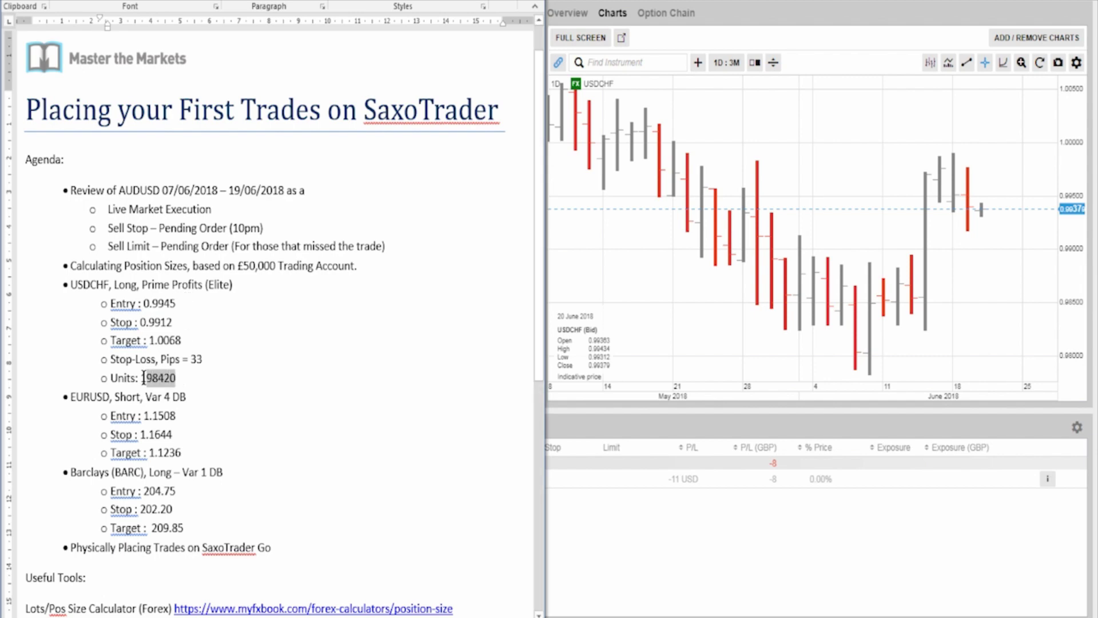
Narrow the agenda document and widen the SaxoTrader window beside it, with the recent USDCHF bars in view
key(alt+Tab)
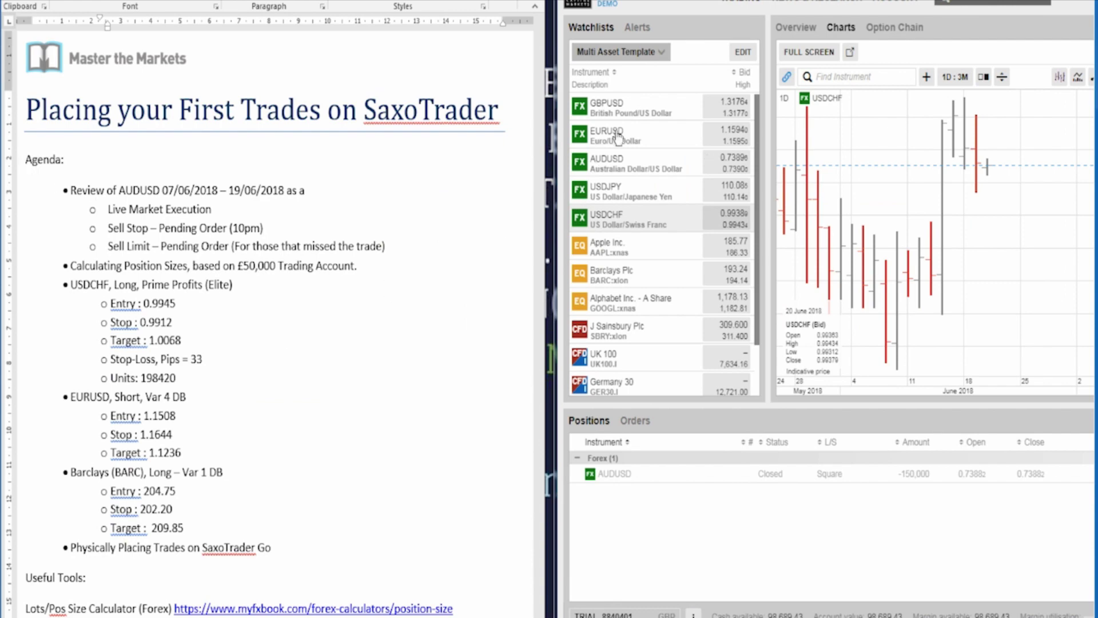
key(alt+Tab)
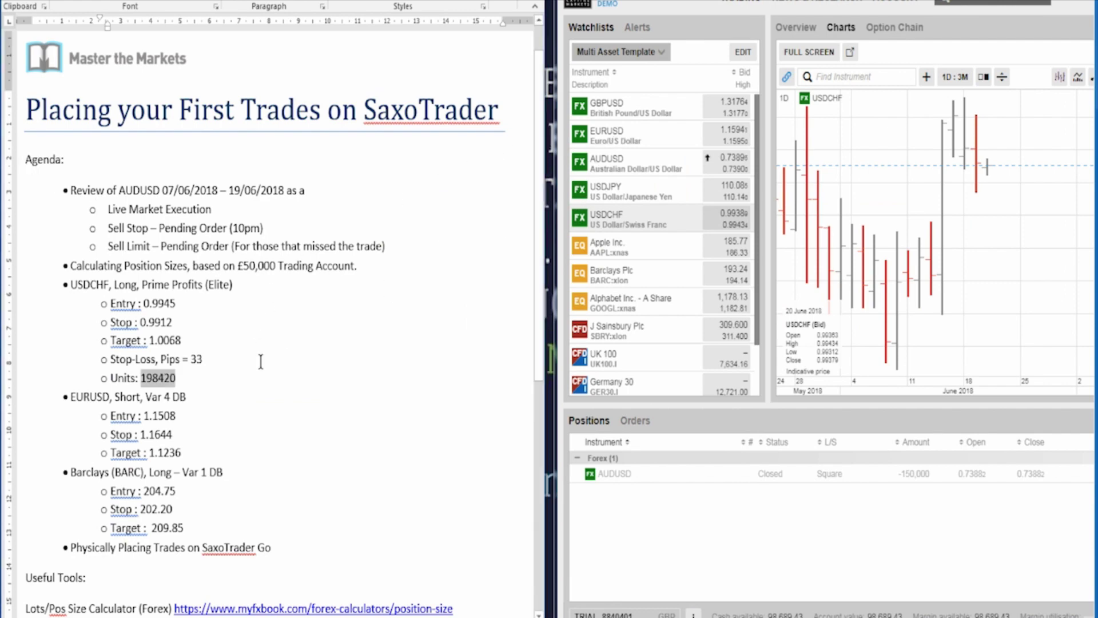
click(261, 361)
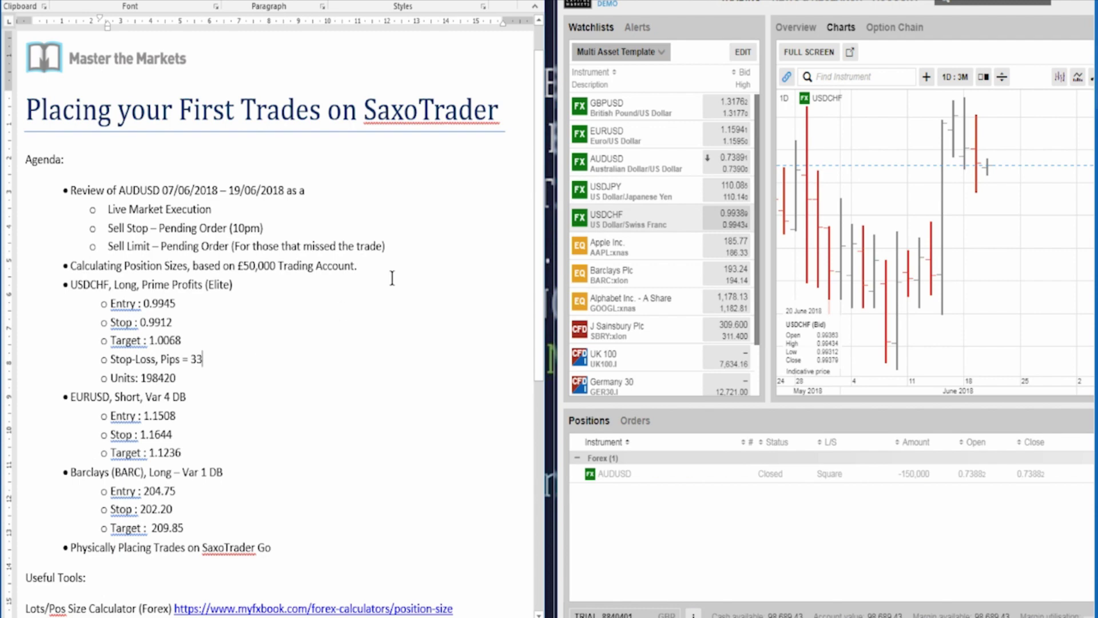
drag(538, 248, 229, 278)
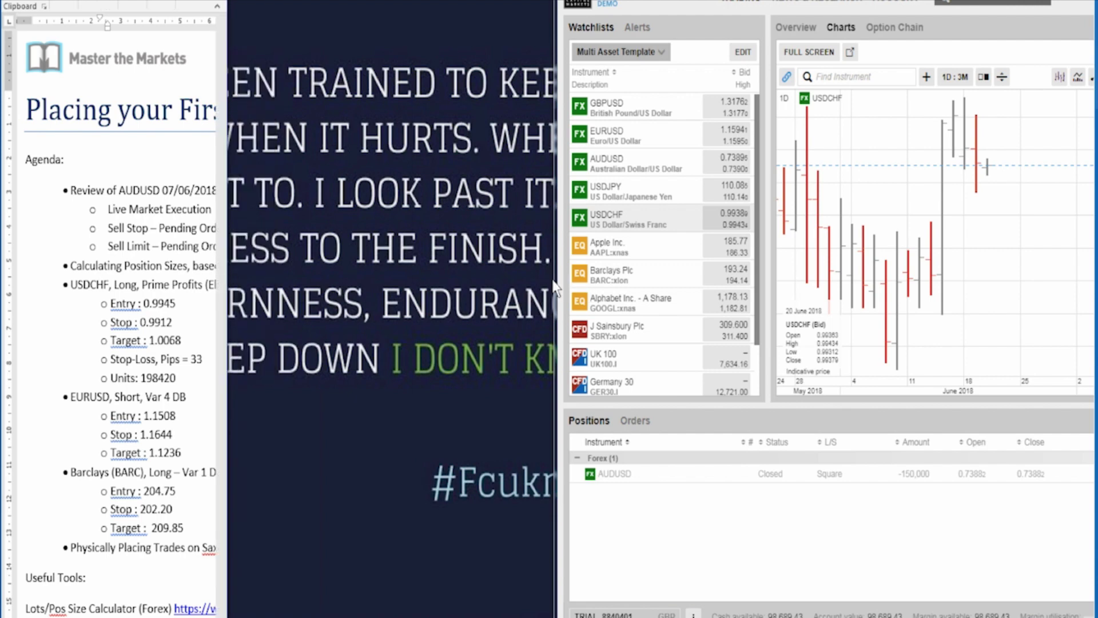
drag(558, 289, 228, 324)
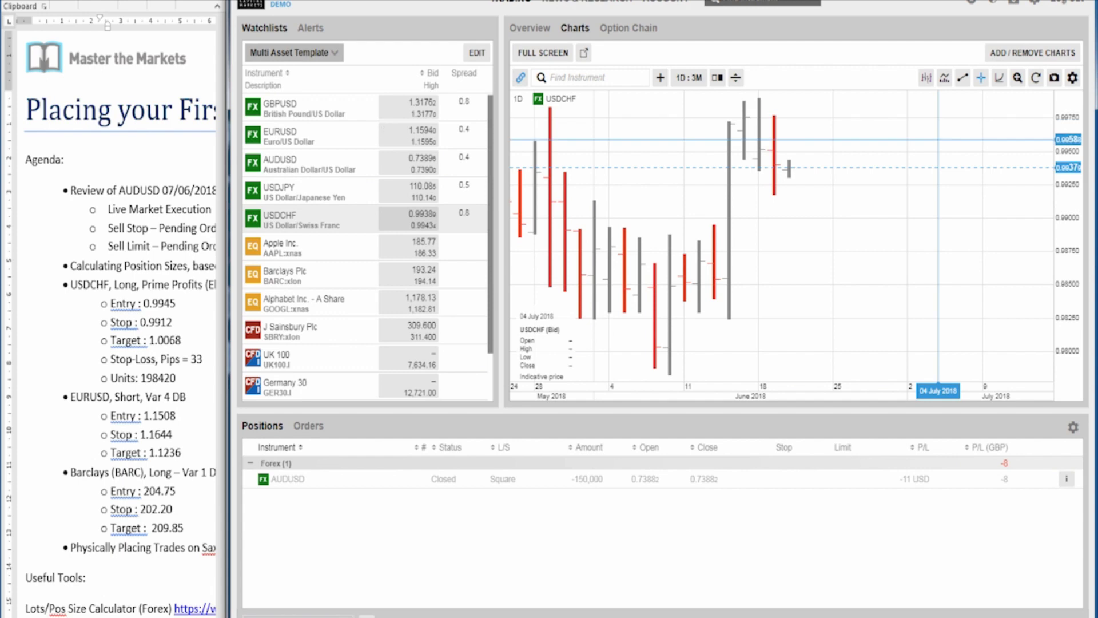
drag(833, 200, 877, 212)
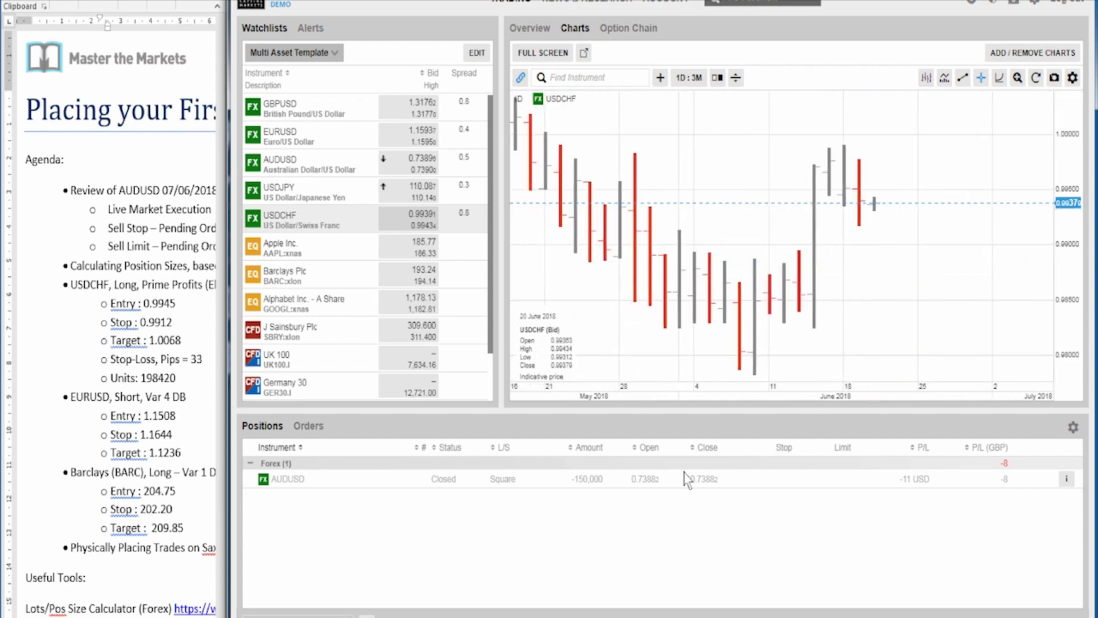
Start a USDCHF trade ticket from the watchlist and set its order type to Stop
double_click(299, 226)
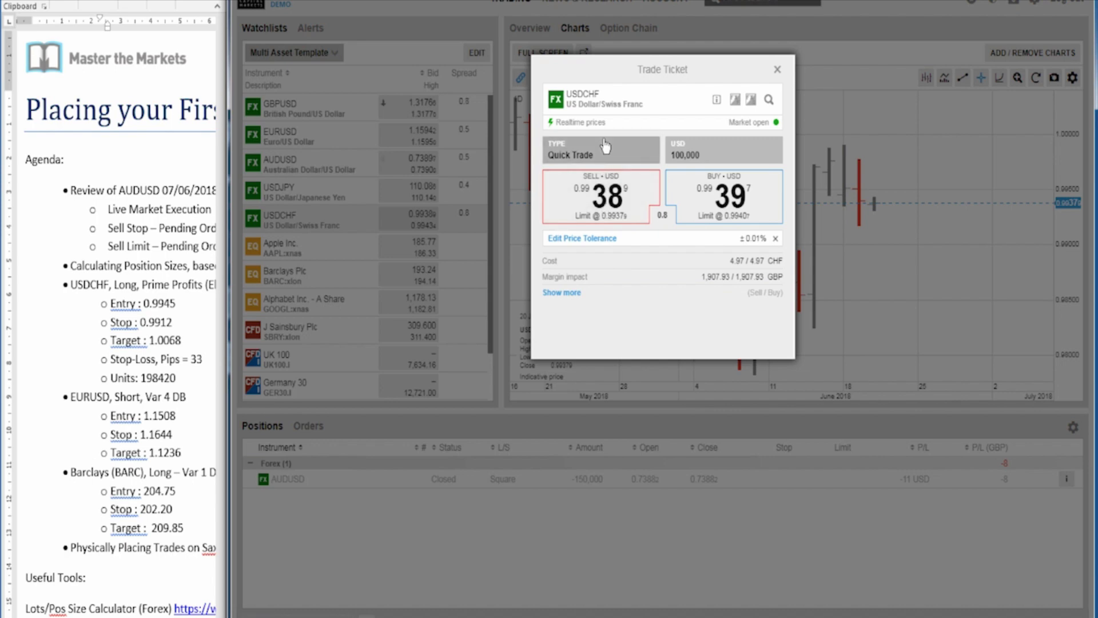
click(605, 147)
click(552, 326)
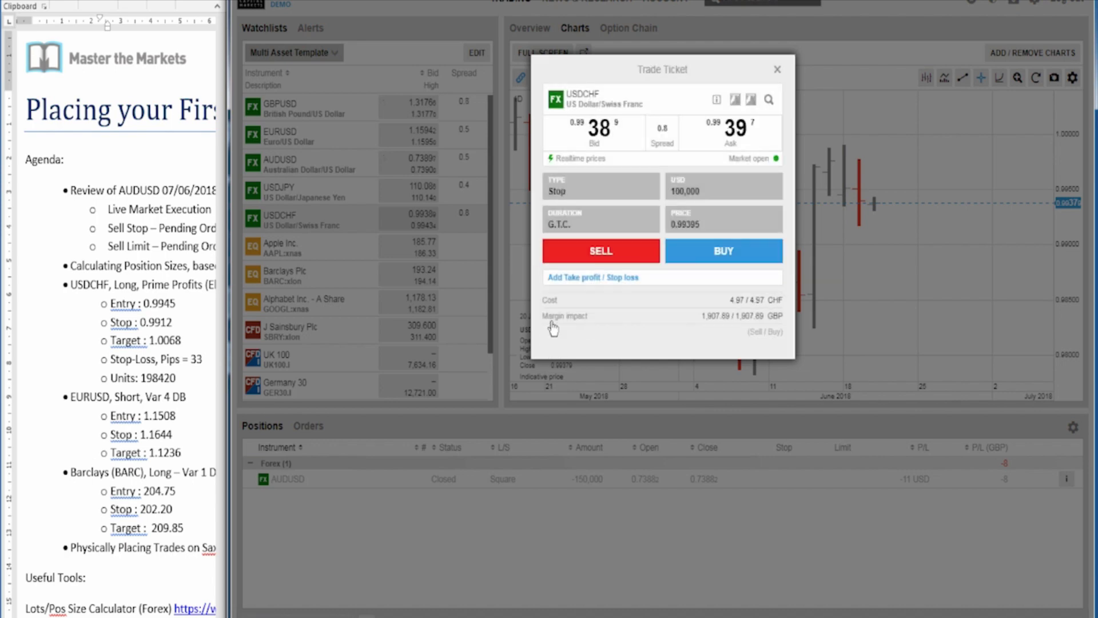
Set the USDCHF stop order's amount to 198,420 USD and its entry price to 0.9945
click(704, 200)
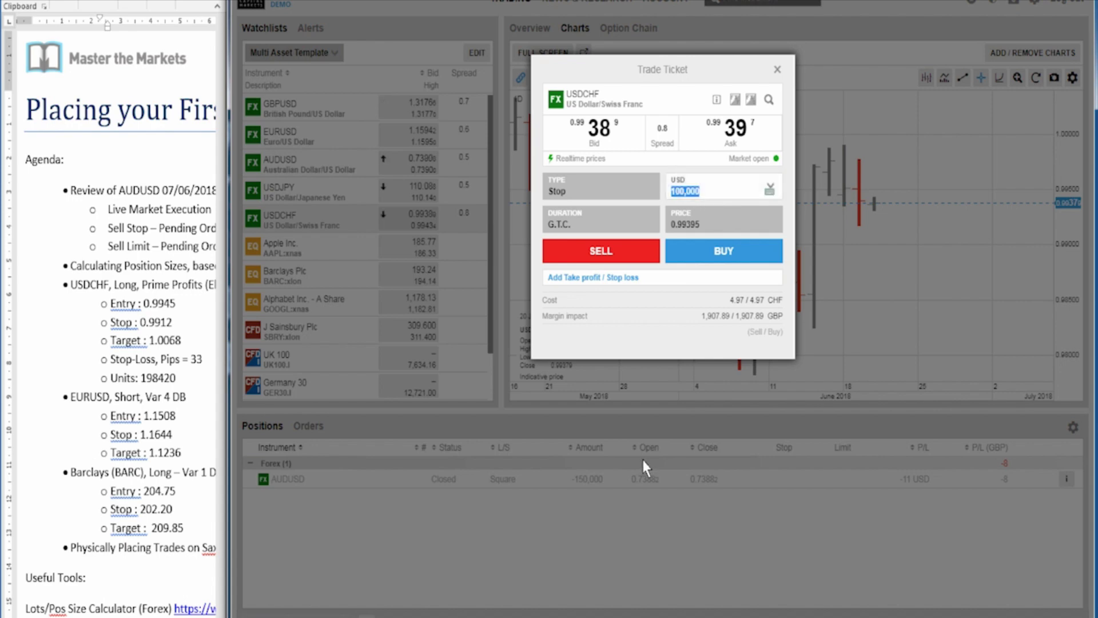
text(1,984)
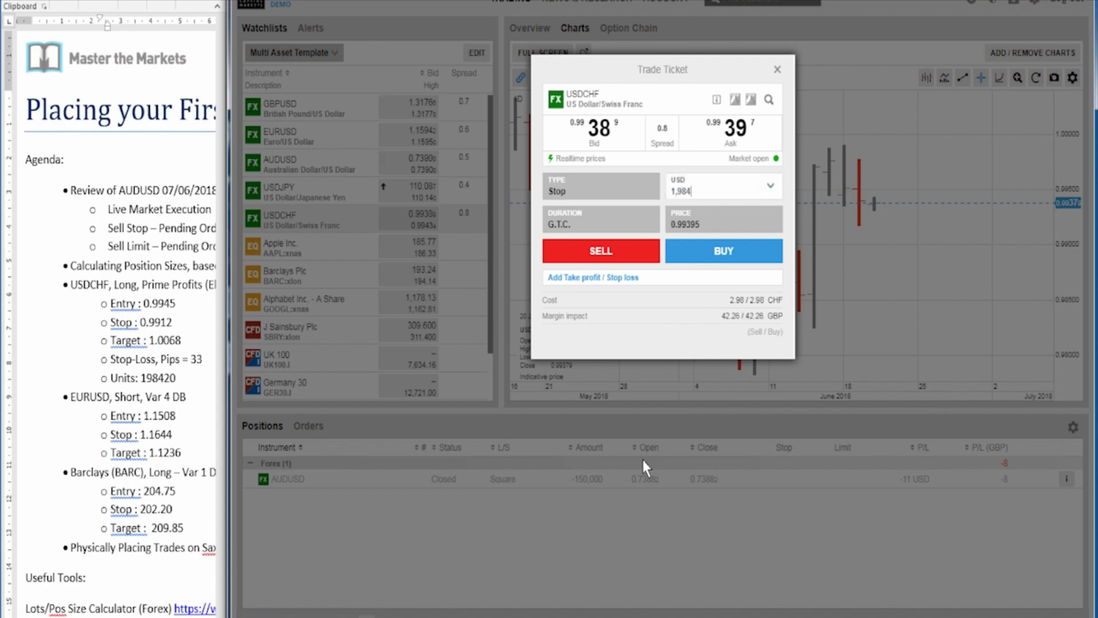
text(,420)
key(BackSpace)
key(BackSpace)
key(BackSpace)
key(BackSpace)
text(420)
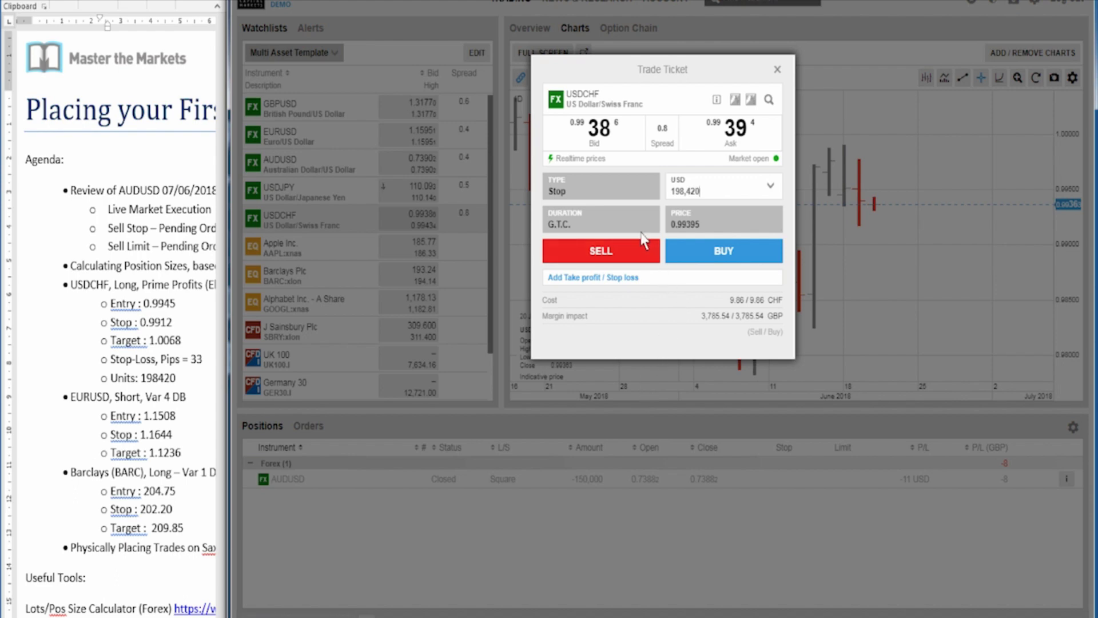
click(707, 224)
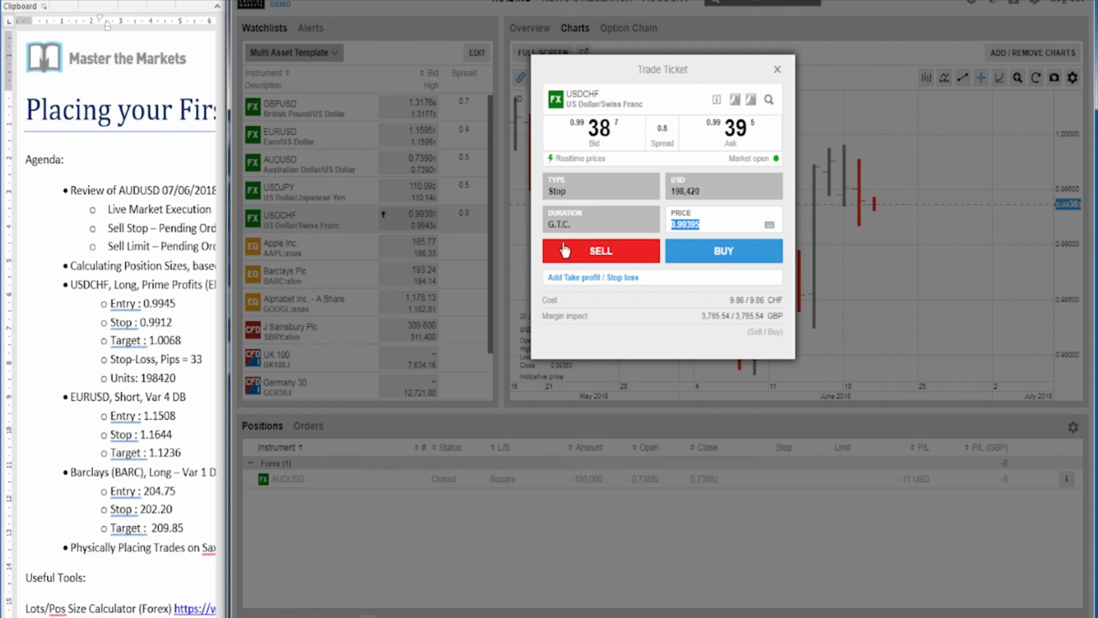
text(0.)
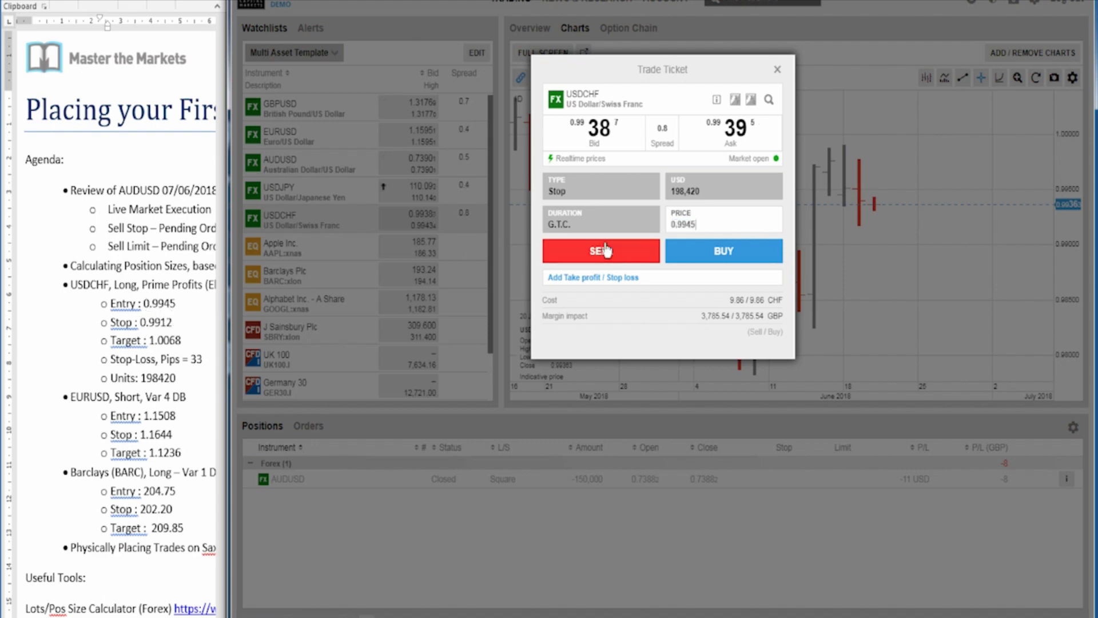
Add a Limit take profit to the USDCHF order, specified by price at 1.0068
click(621, 278)
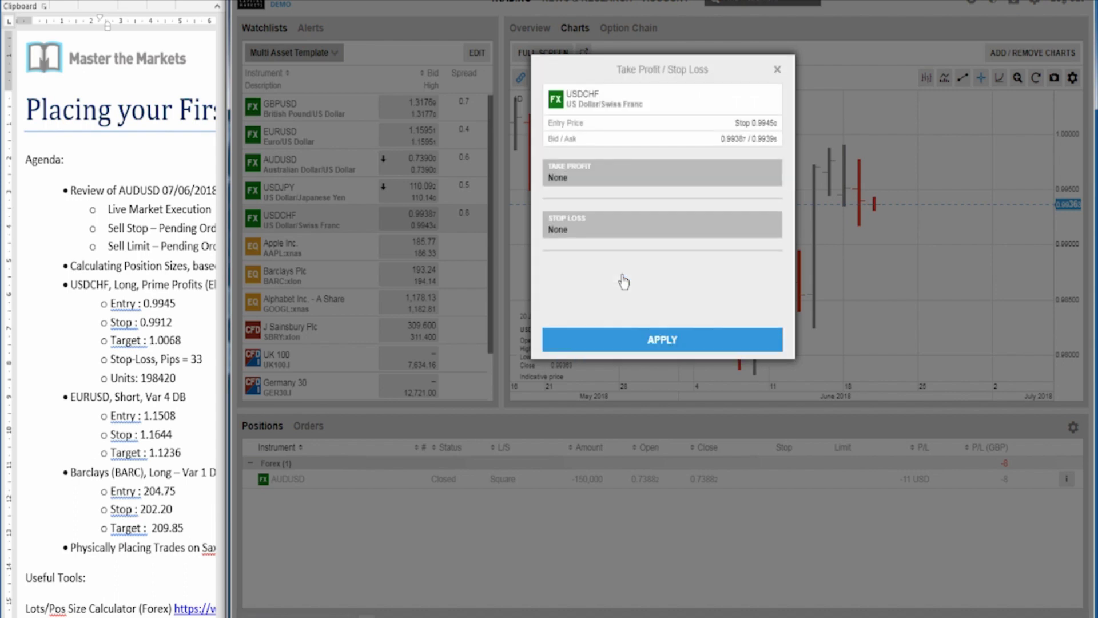
click(620, 175)
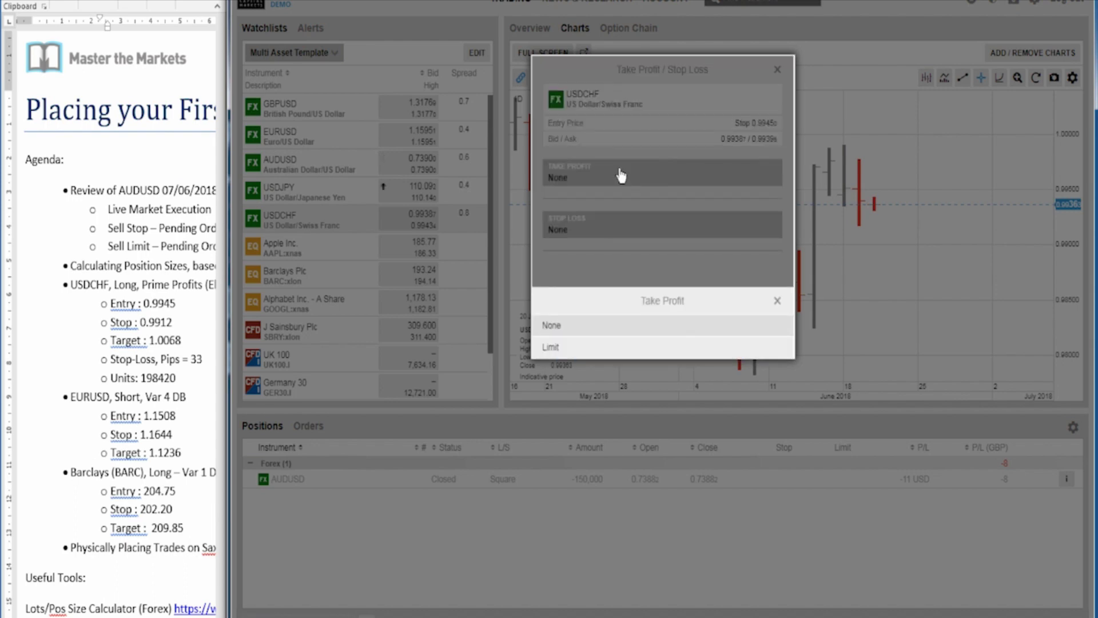
click(612, 347)
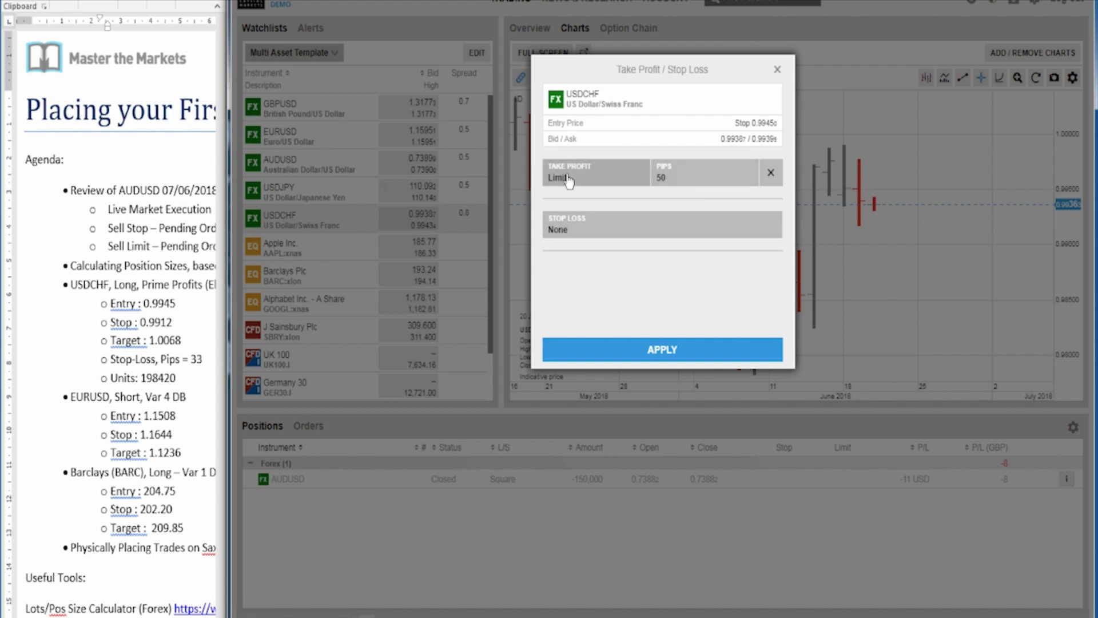
click(712, 174)
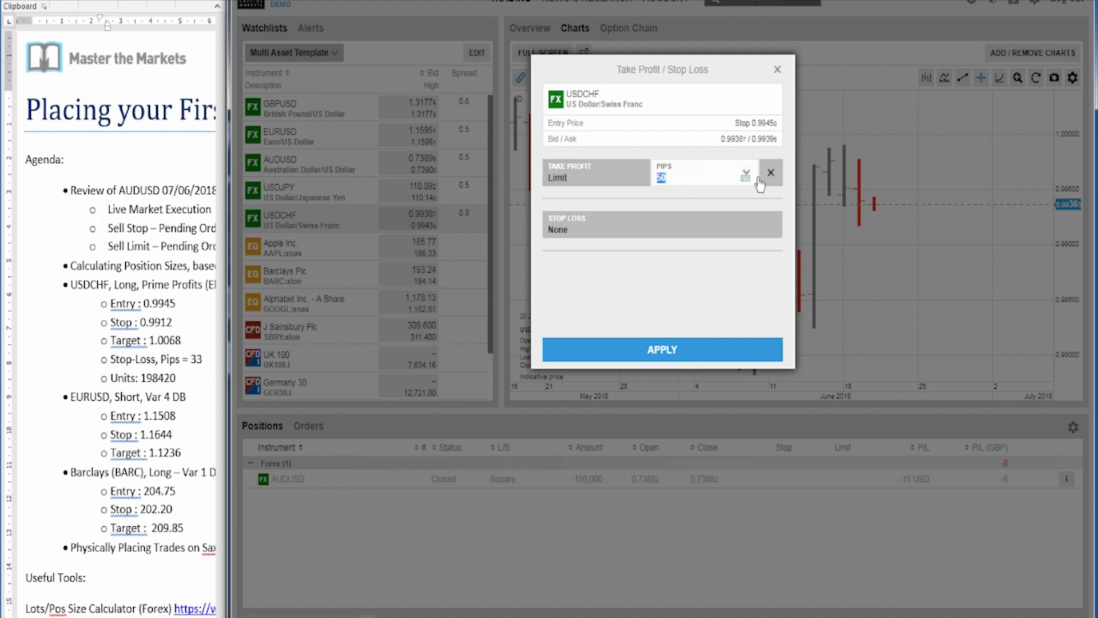
click(749, 173)
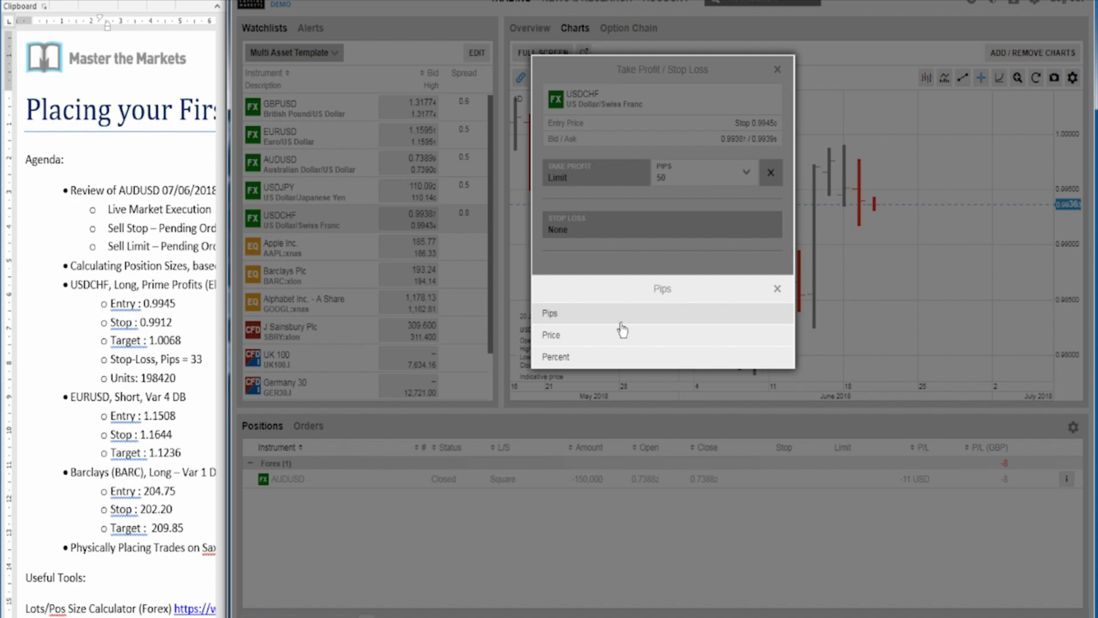
click(597, 340)
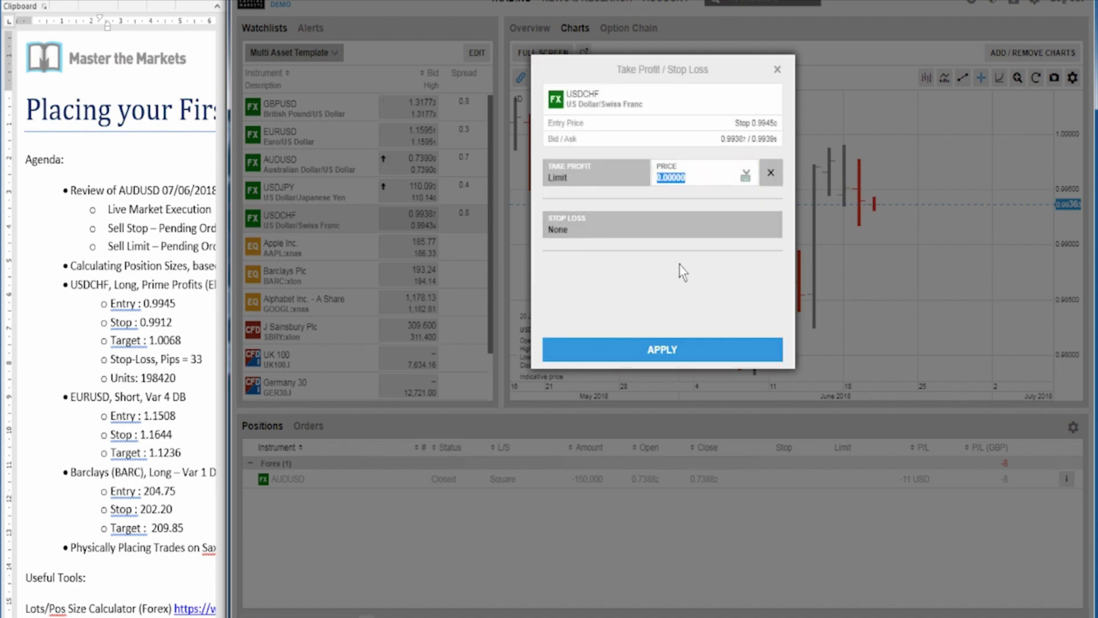
text(1.0)
Add a Stop stop loss specified by price at 0.99120 and apply the take profit and stop loss to the order
click(736, 232)
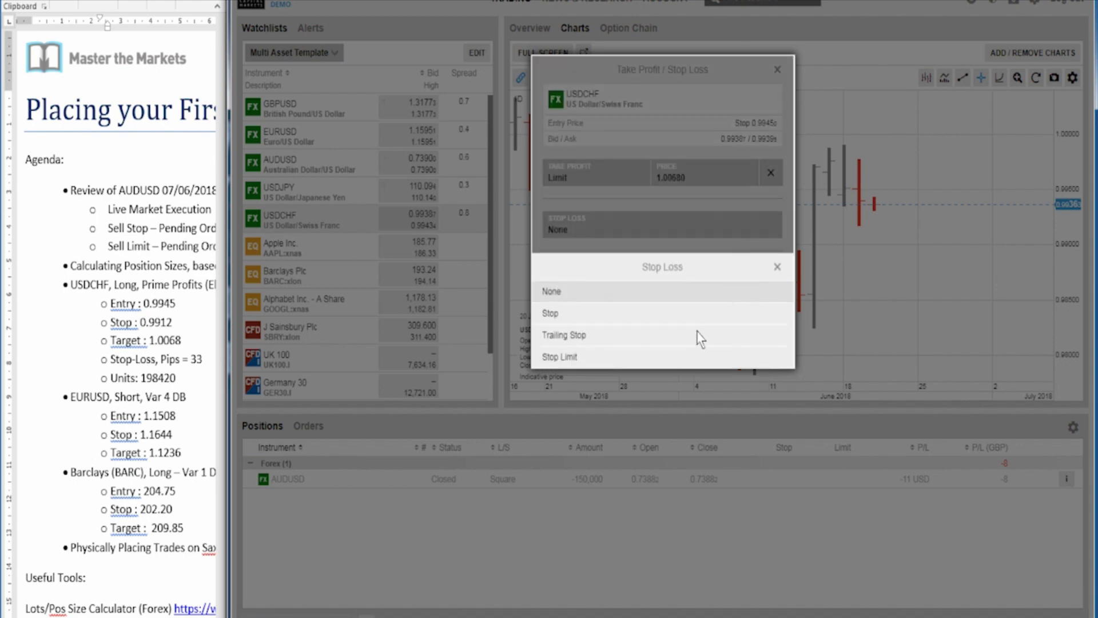
click(586, 315)
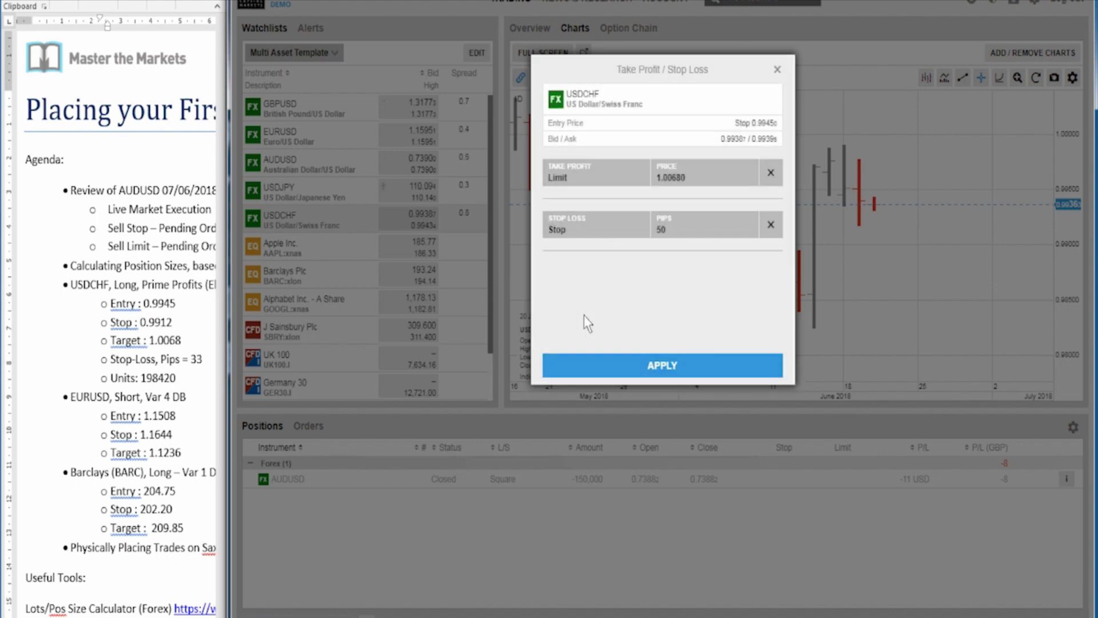
click(734, 230)
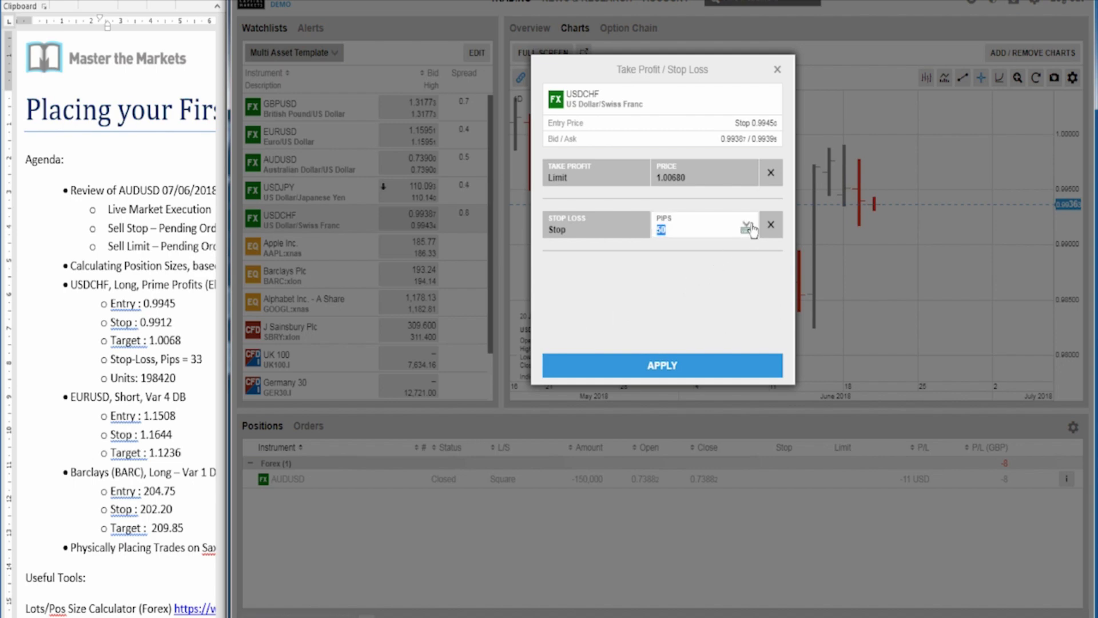
click(747, 226)
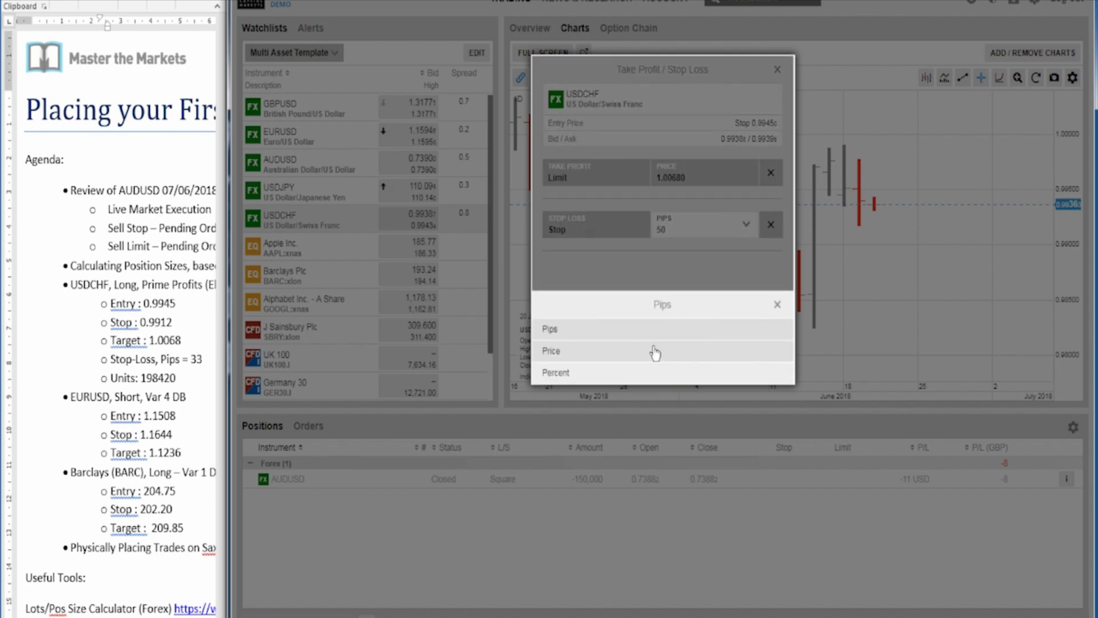
click(655, 352)
click(696, 230)
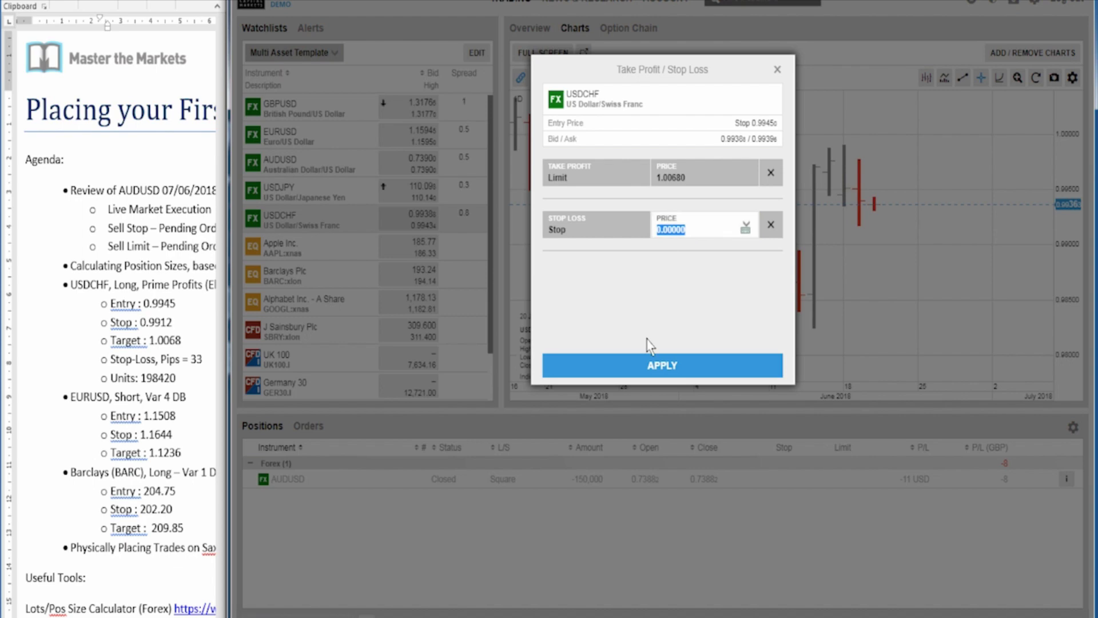
text(0.99120)
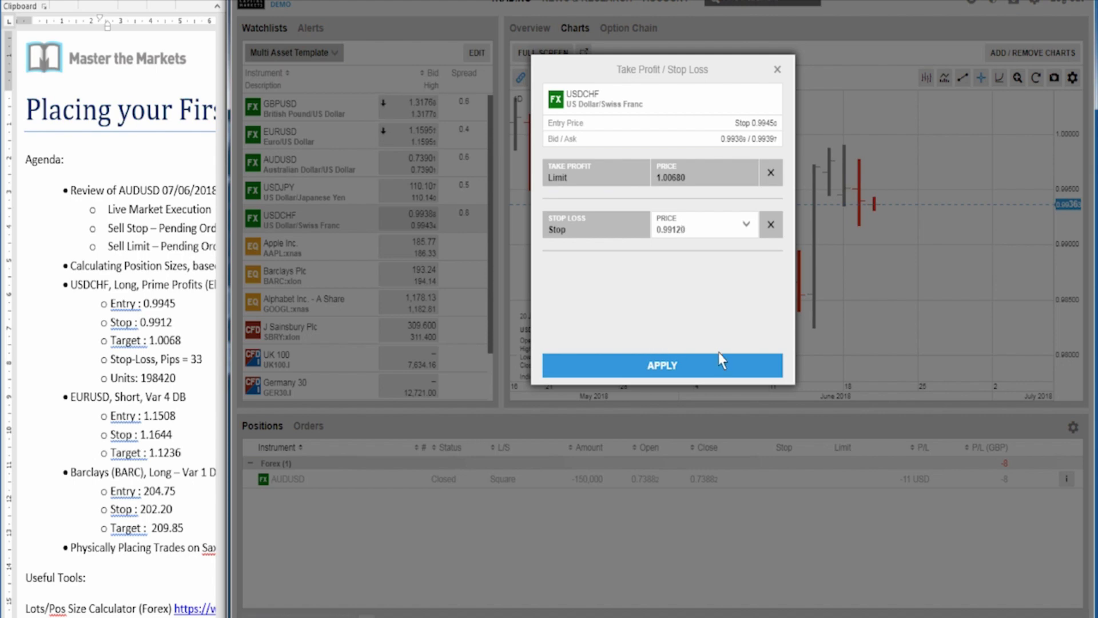
click(727, 369)
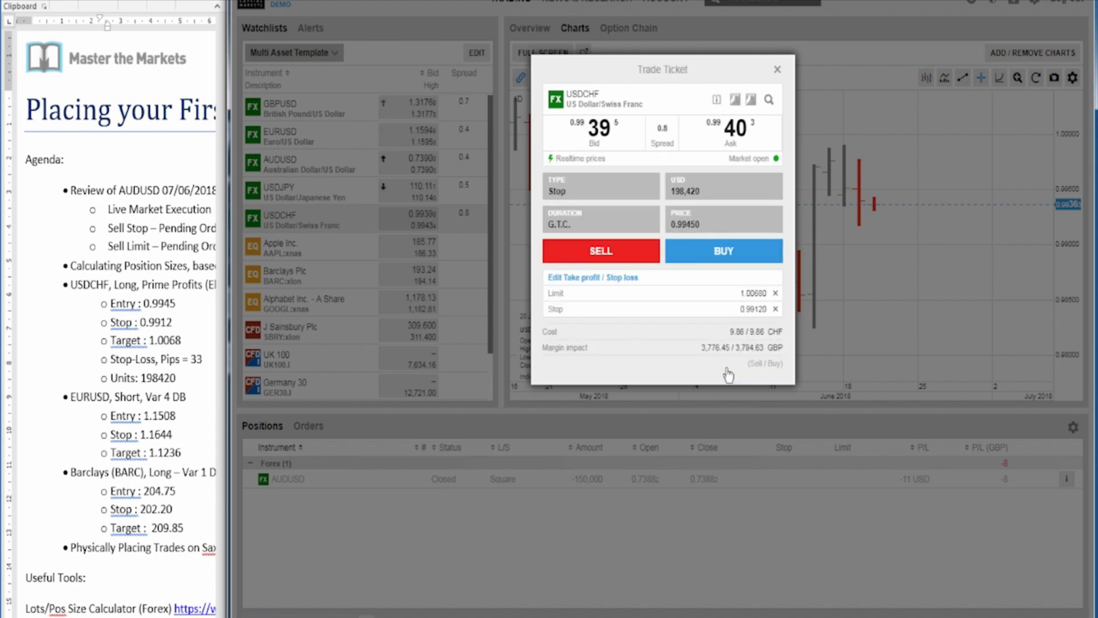
Place the USDCHF order as a buy, confirm it and dismiss the order notifications
click(738, 262)
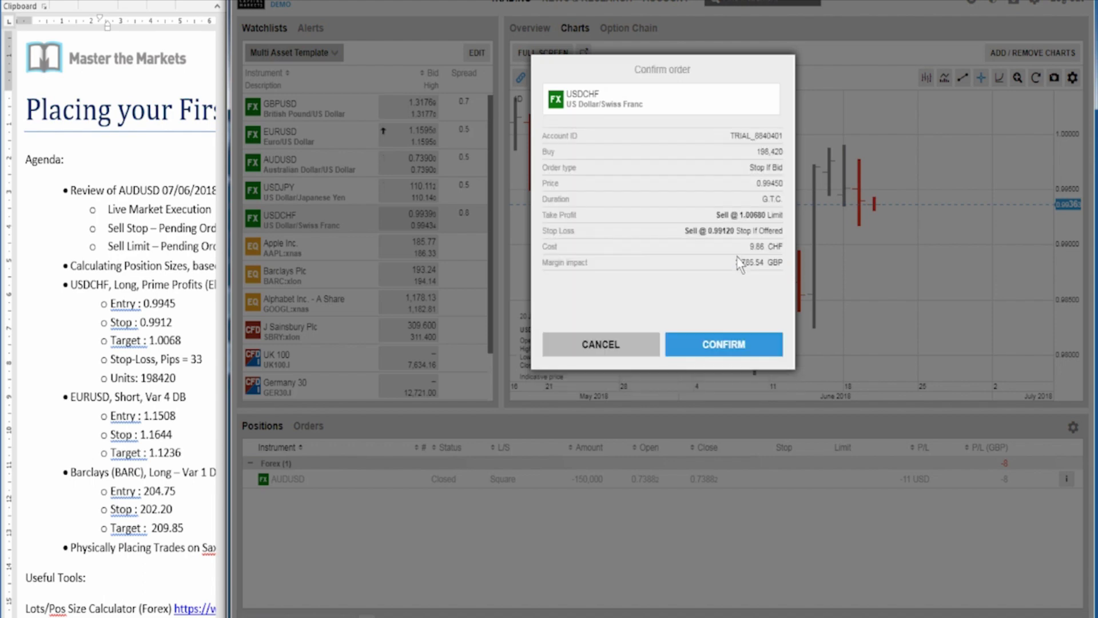
click(704, 344)
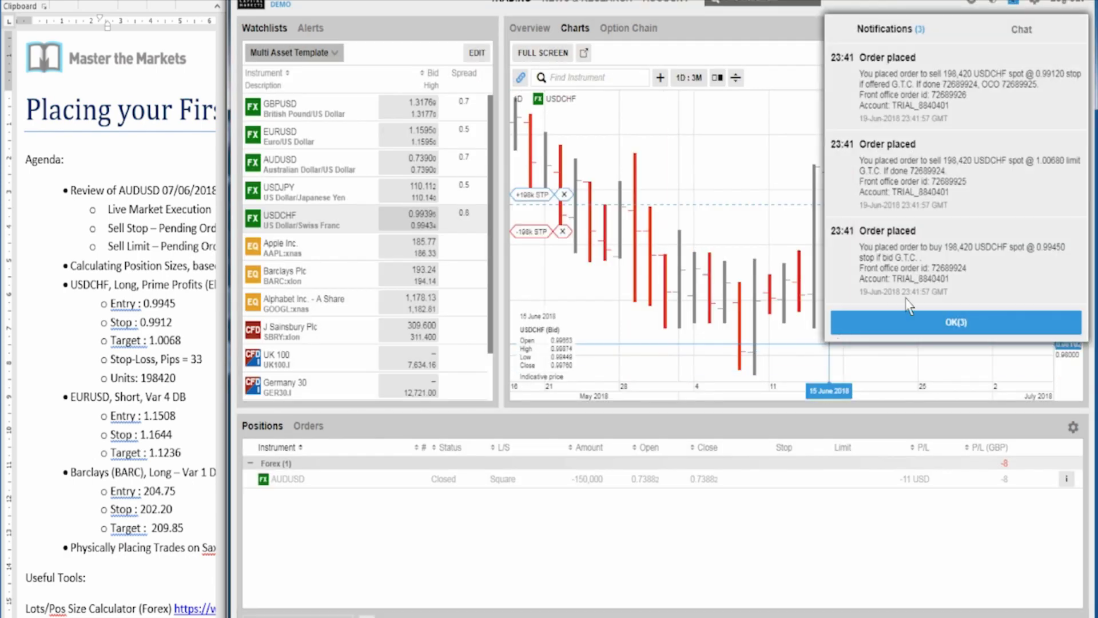
click(936, 326)
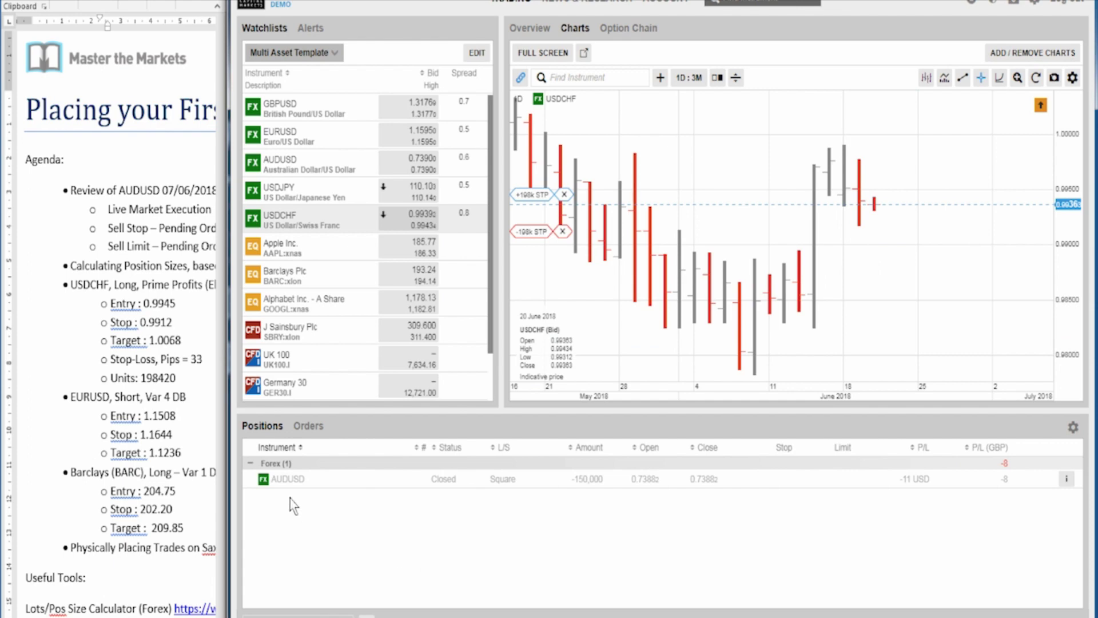
Review the pending USDCHF order in the orders list and its edit details, and close them without changes
click(309, 428)
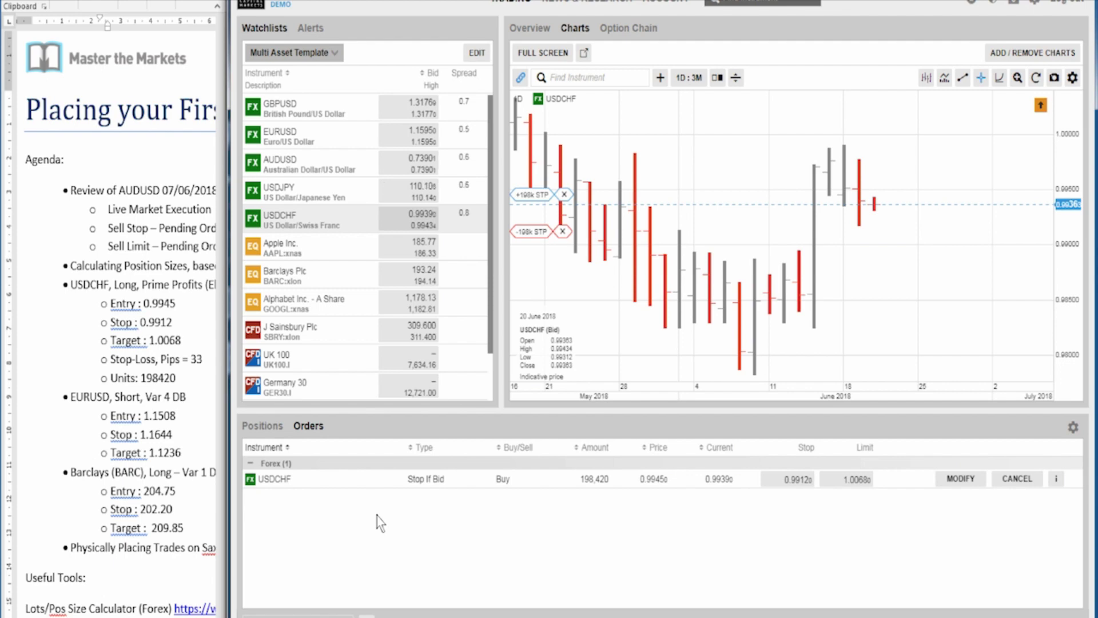
click(959, 479)
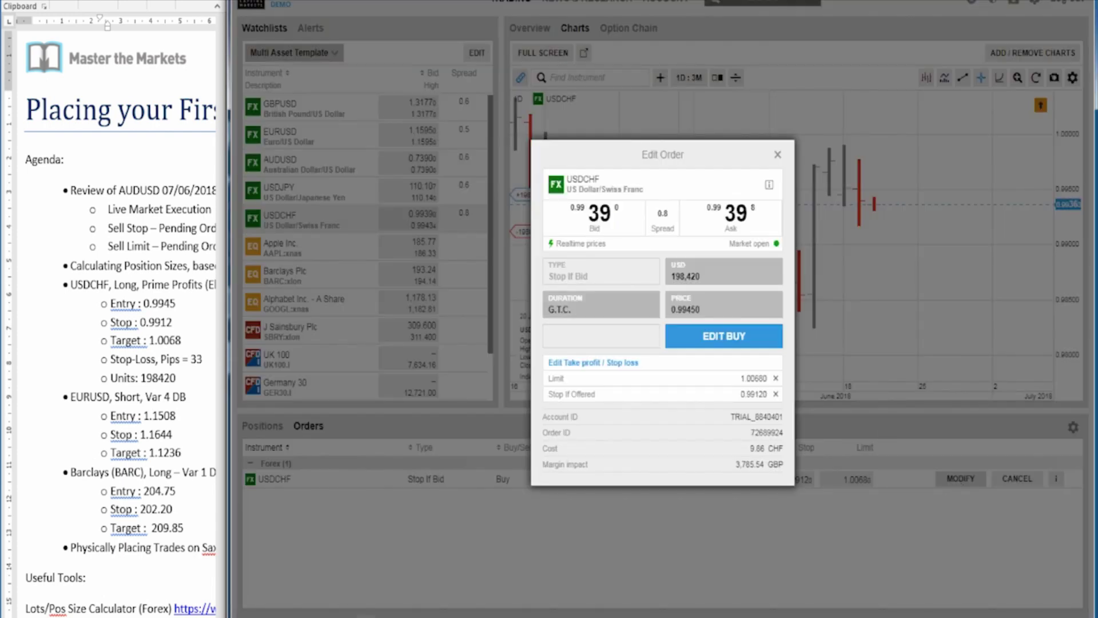
click(778, 155)
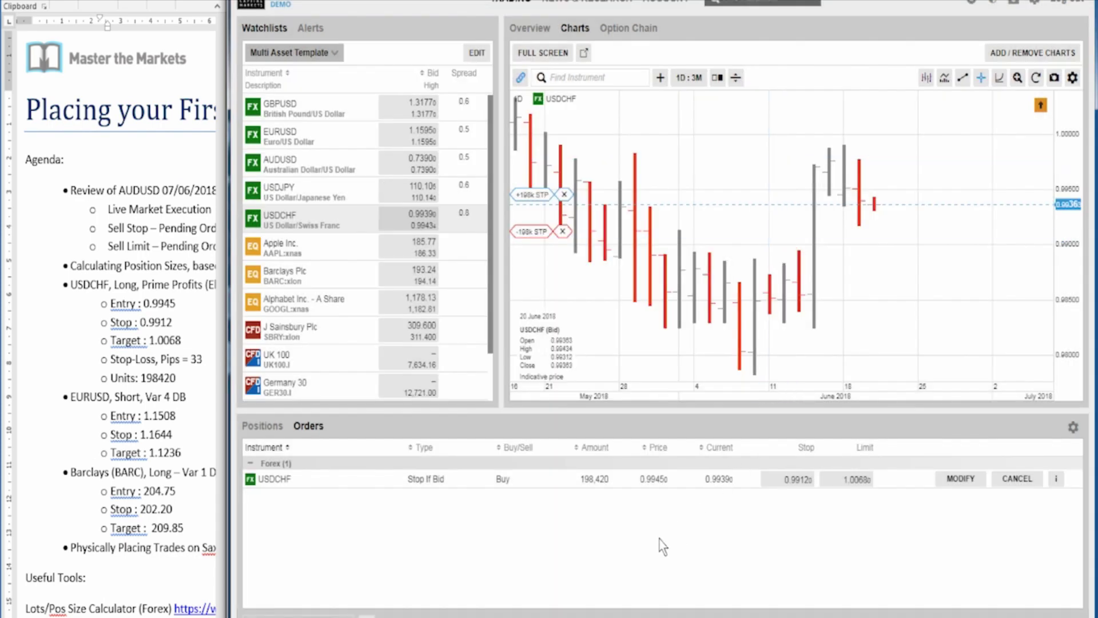
Point out the EURUSD trade in the agenda and display the EURUSD chart with its most recent daily bars in view
click(195, 395)
click(192, 393)
click(304, 137)
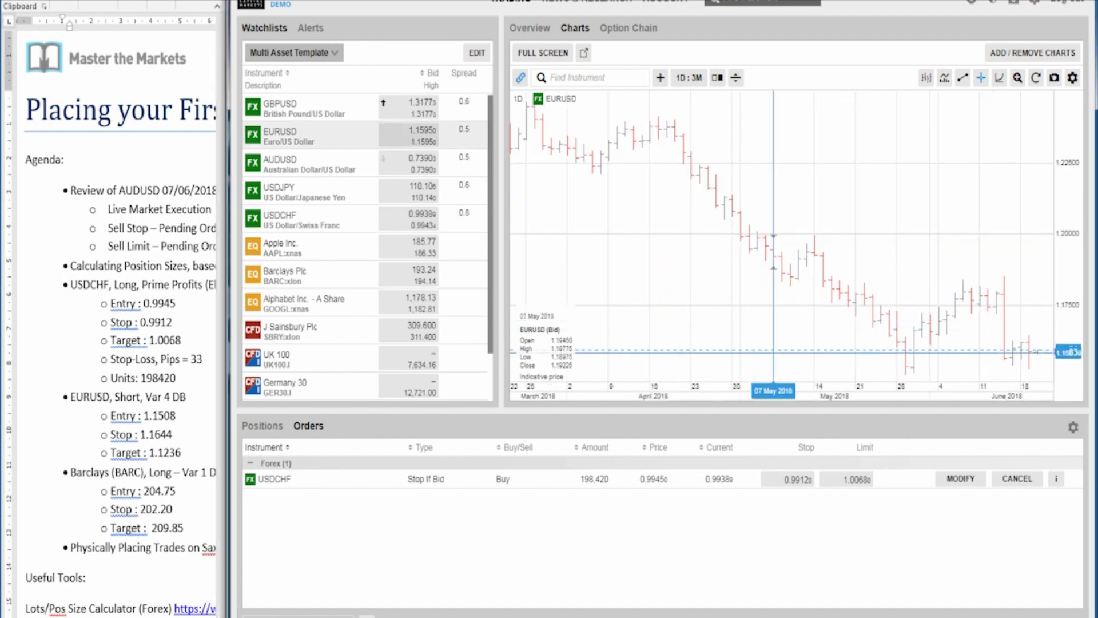
scroll(909, 386, down, 3)
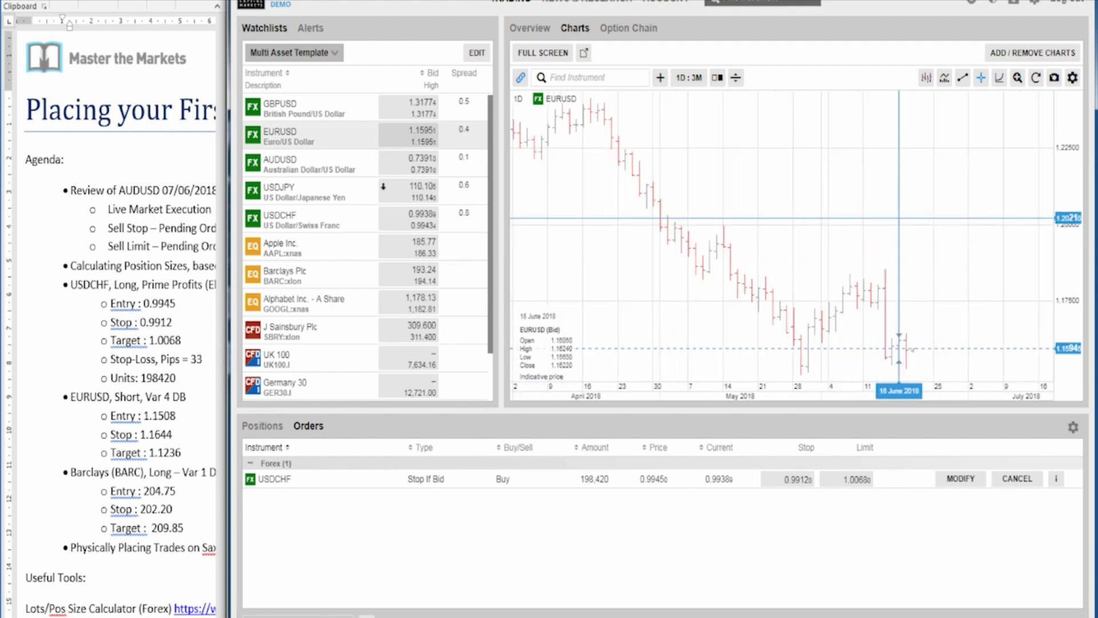
drag(1069, 273, 1057, 295)
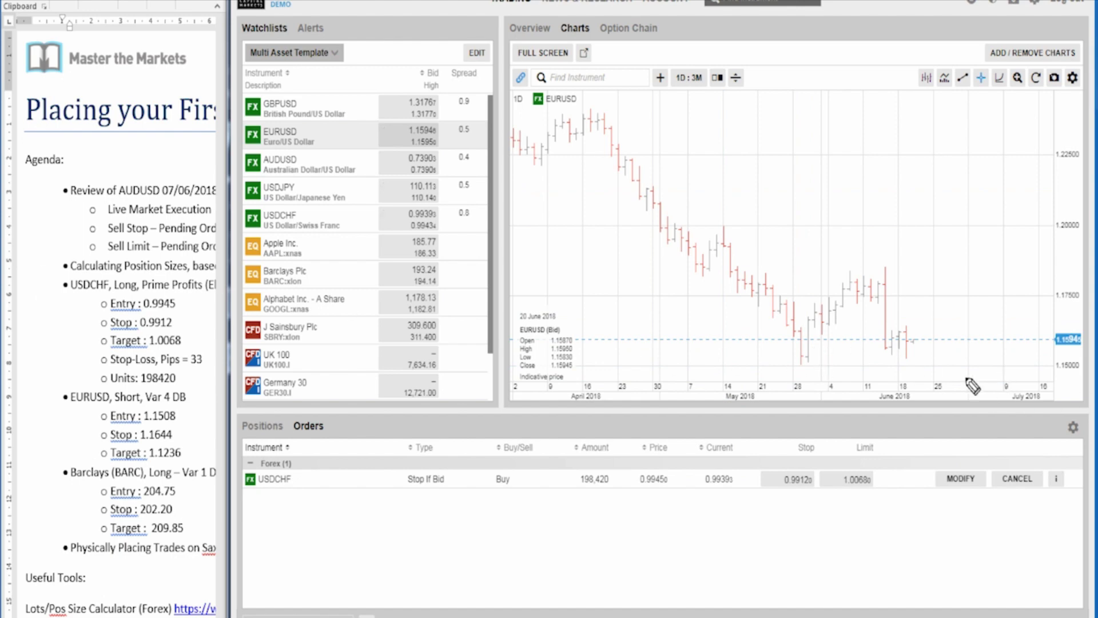
Mark the late-May low and the downward move on the EURUSD chart with freehand dashed lines, and clear the markings
drag(793, 363, 887, 365)
mouse_move(795, 328)
mouse_down()
mouse_move(813, 325)
mouse_move(778, 386)
mouse_move(781, 415)
mouse_up()
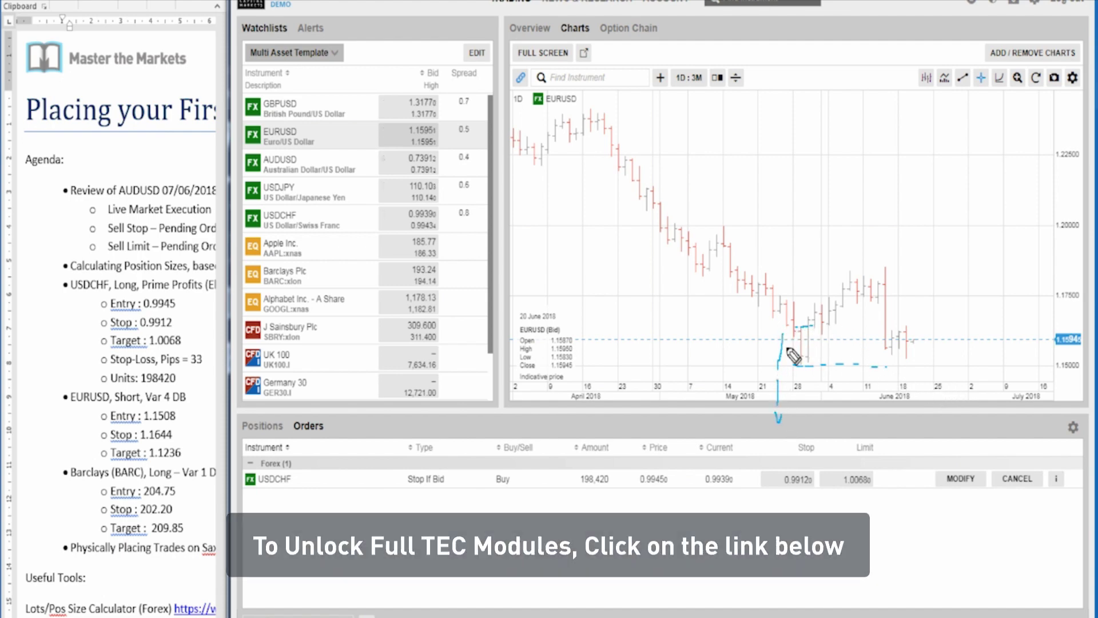
key(Escape)
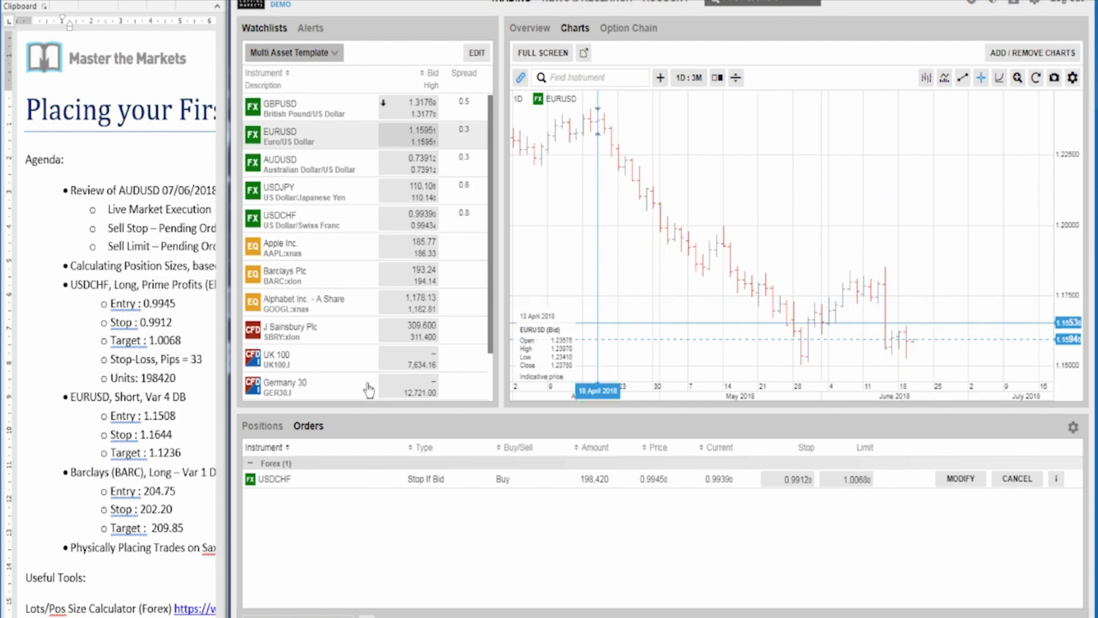
In the Word agenda, add the bullet "Stop-Loss, Pips = 136" below the EURUSD target and start another bullet under it
click(184, 449)
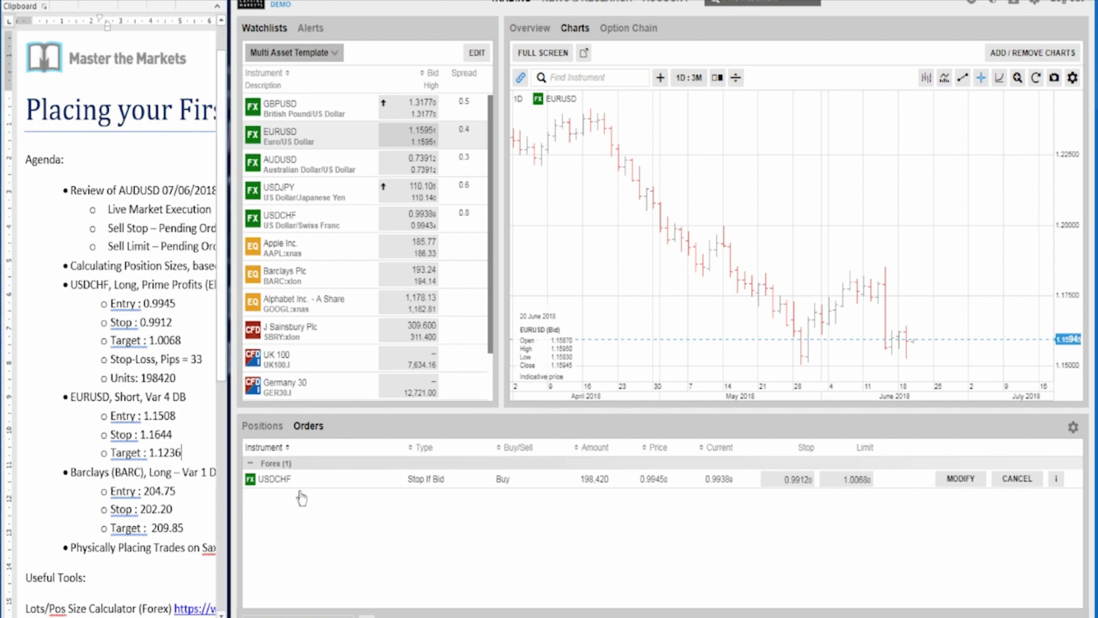
key(Return)
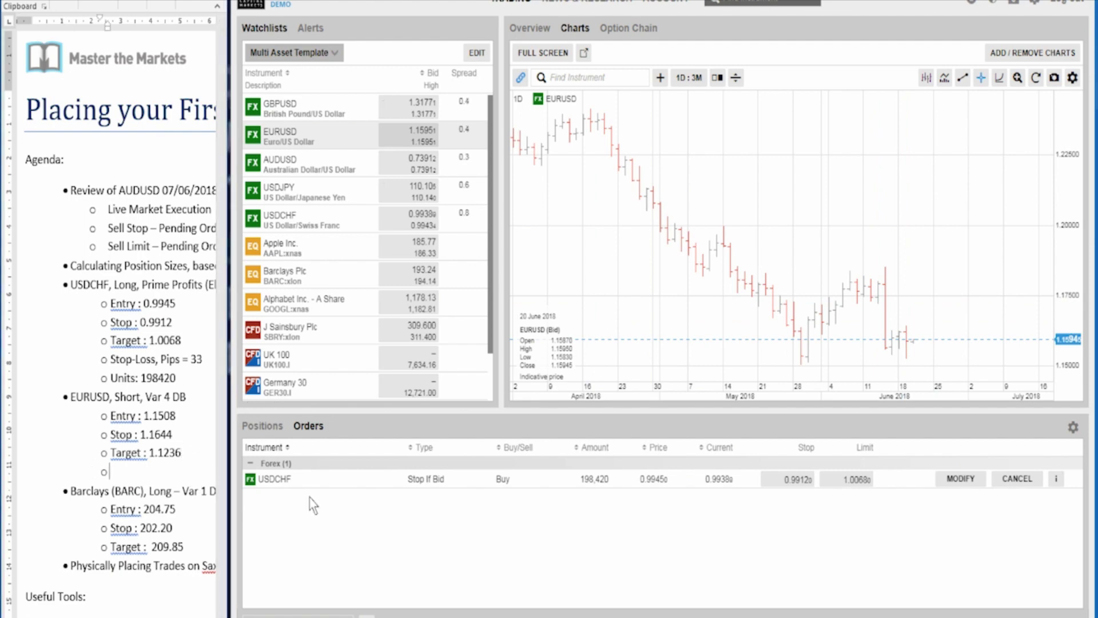
text(Stop-Loss, Pips =)
text(136)
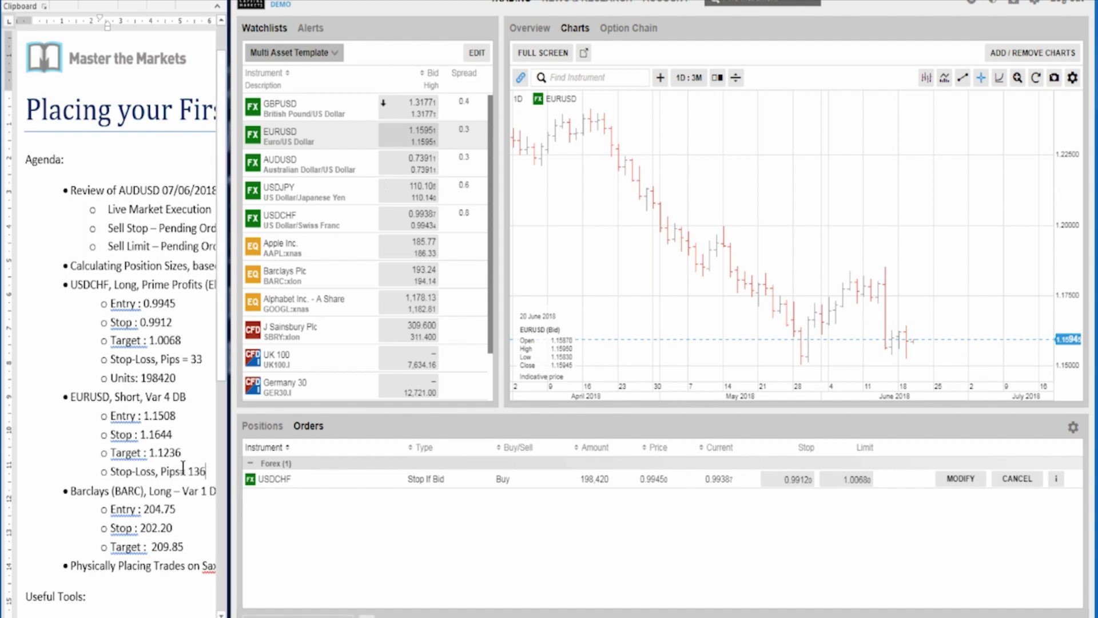
click(182, 471)
click(211, 472)
key(Return)
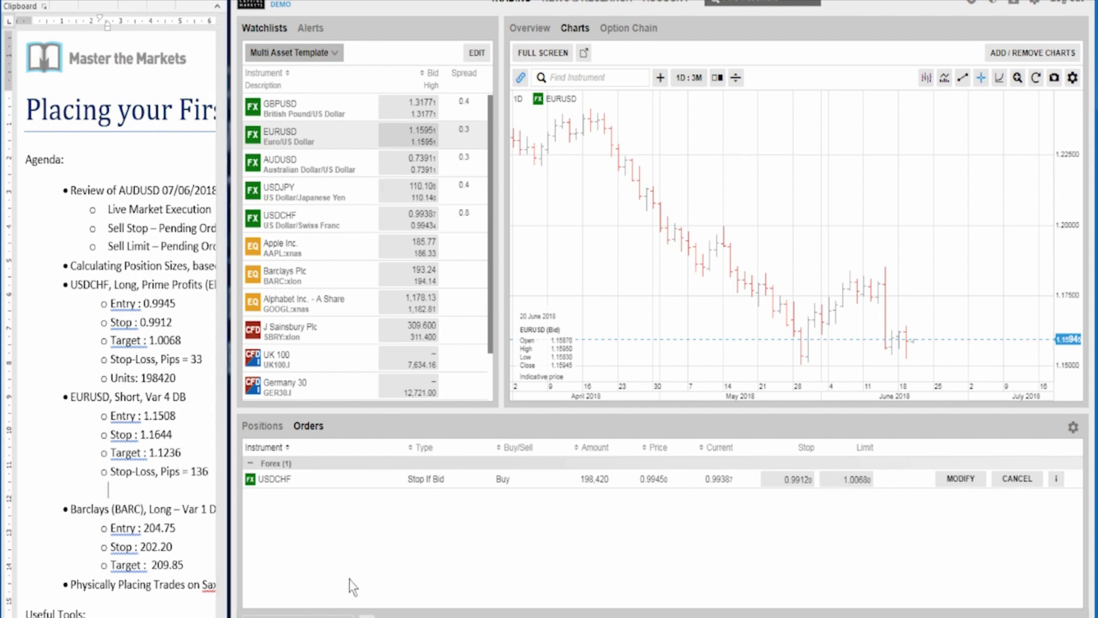
Remove the blank line below the EURUSD "Stop-Loss, Pips = 136" entry and start a new bullet there
key(BackSpace)
key(BackSpace)
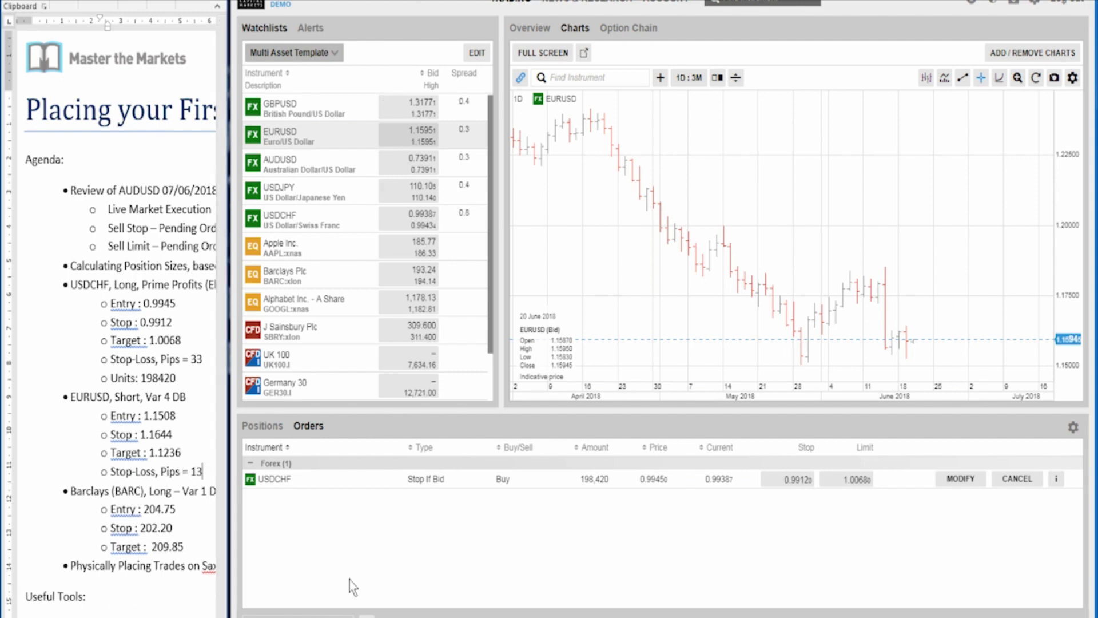
key(Return)
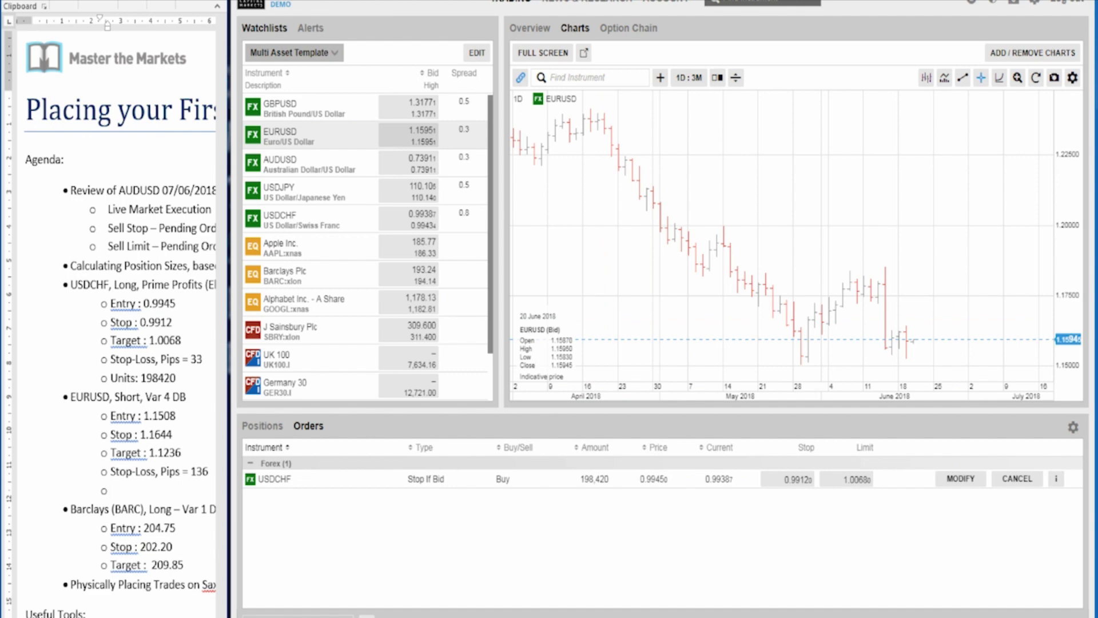
In the Position Size Calculator, set the stop-loss to 136 pips and the currency pair to EURUSD, and calculate the position size
click(407, 566)
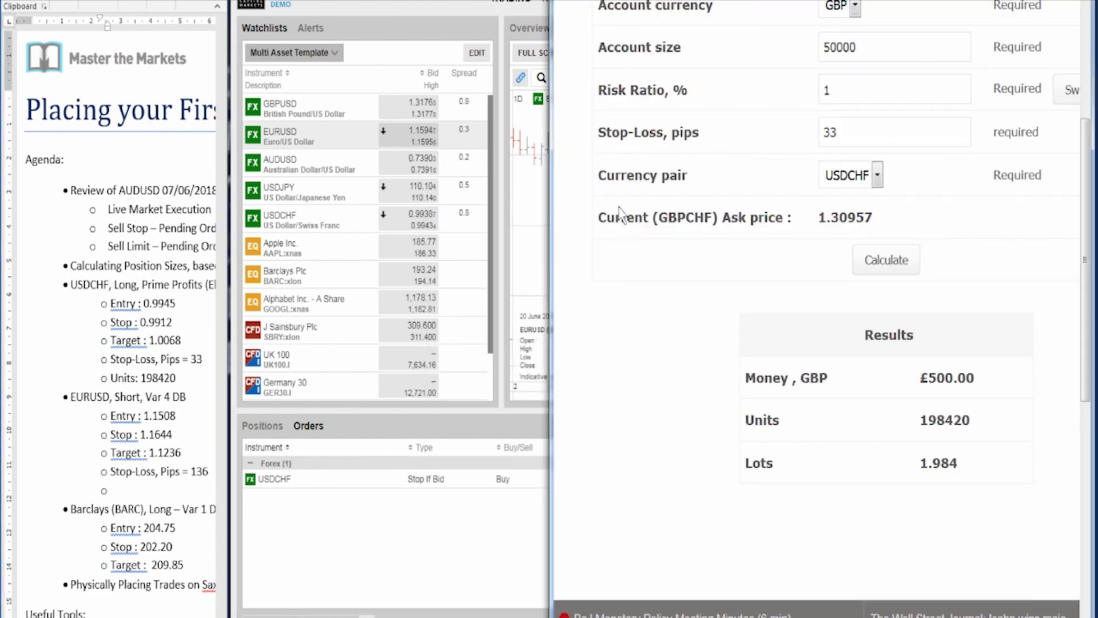
scroll(858, 286, up, 5)
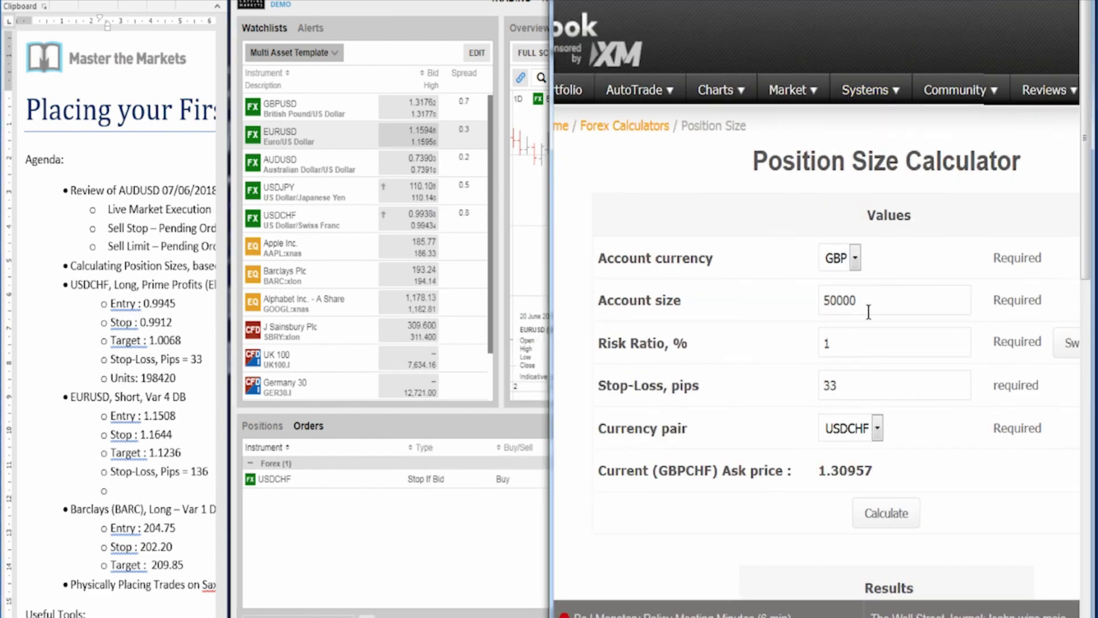
click(848, 335)
key(Tab)
text(136)
click(864, 435)
scroll(852, 229, up, 5)
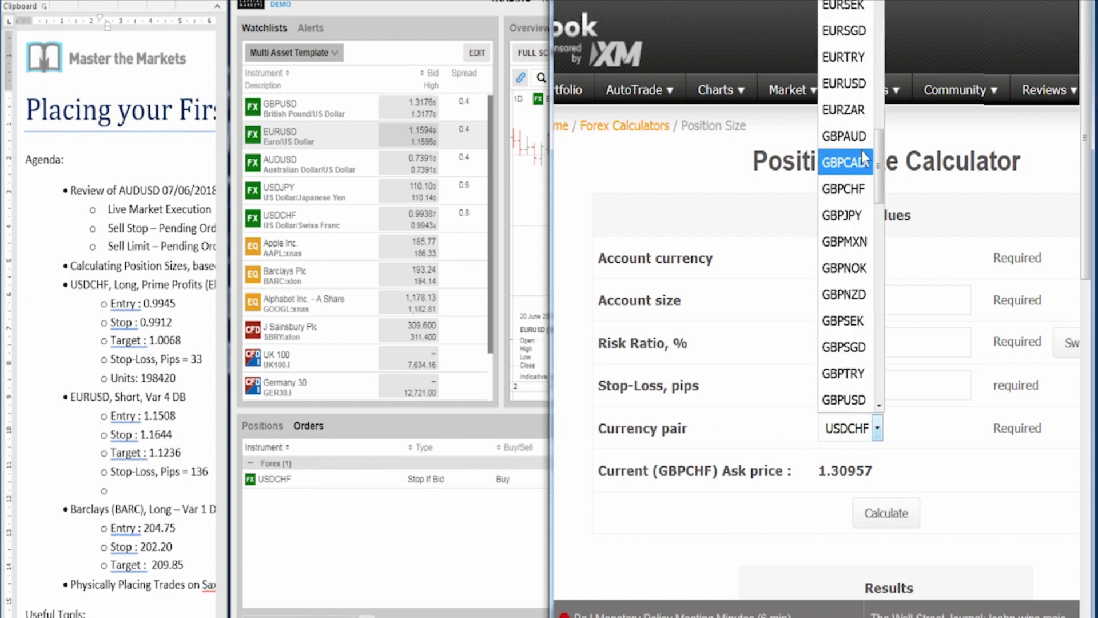
click(858, 149)
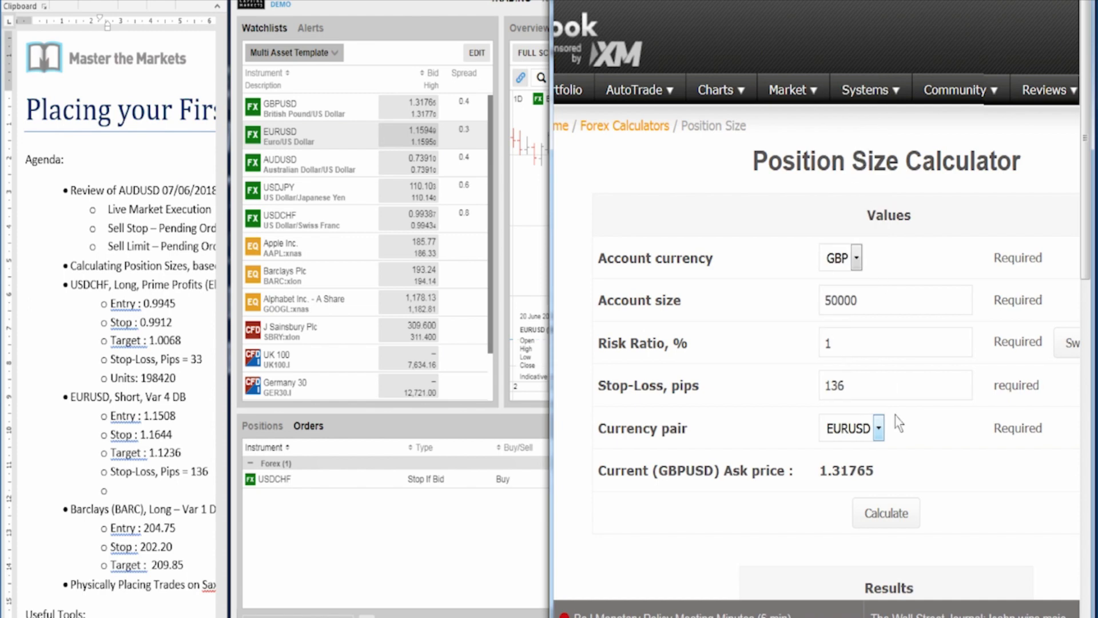
click(896, 514)
scroll(958, 512, down, 5)
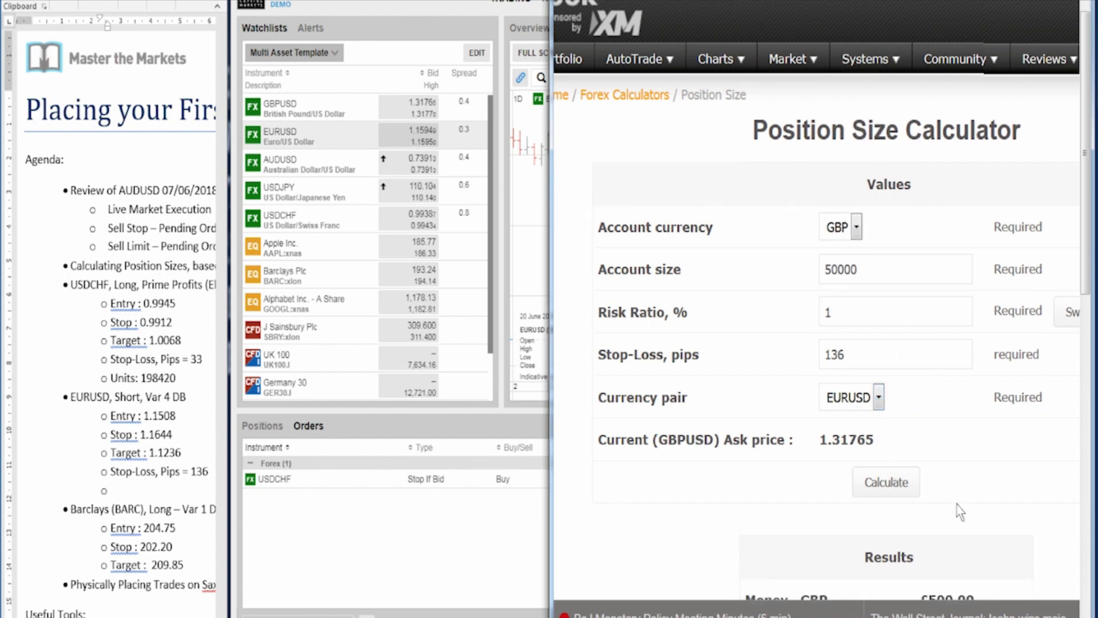
Enter the calculated EURUSD position size in the Word agenda as "Units: 48443" on the empty bullet
scroll(960, 511, down, 2)
double_click(927, 293)
click(887, 383)
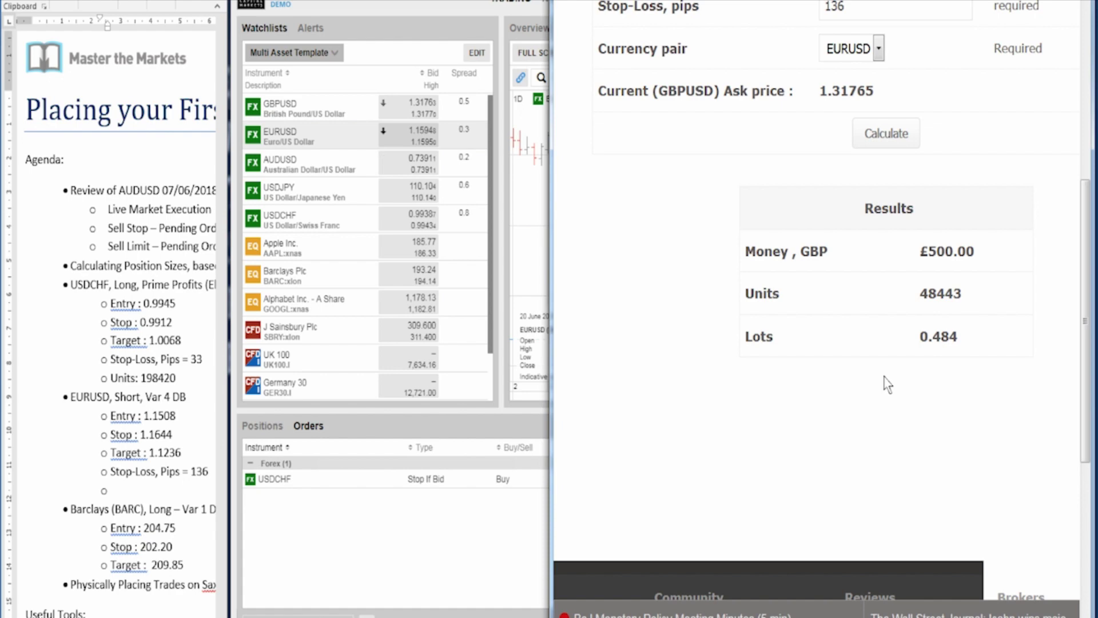
double_click(922, 292)
click(897, 322)
click(178, 487)
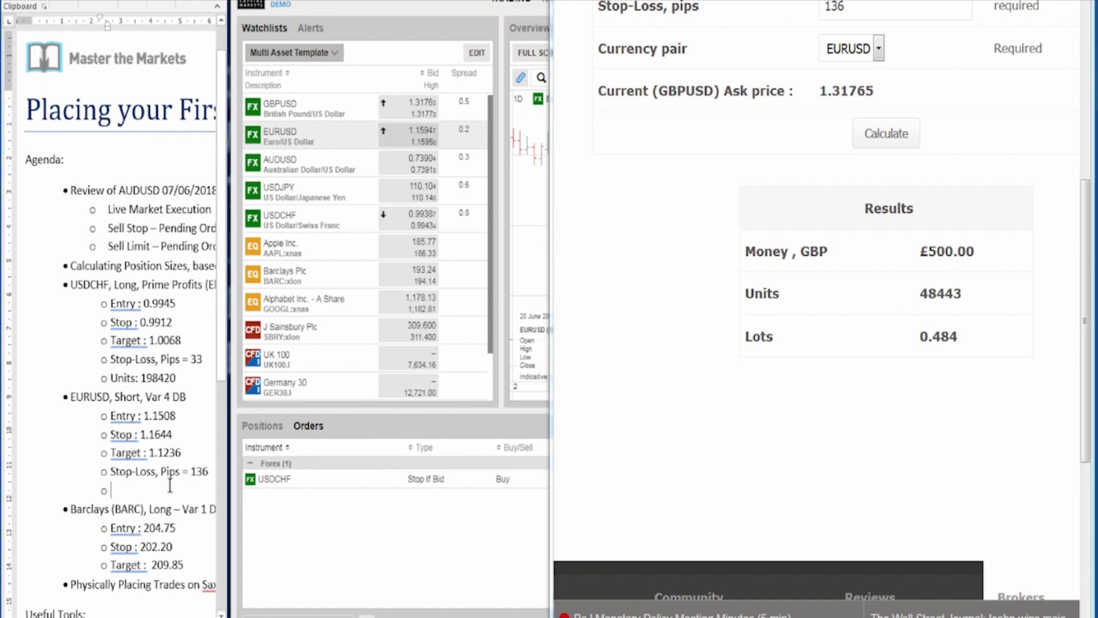
text(Units:)
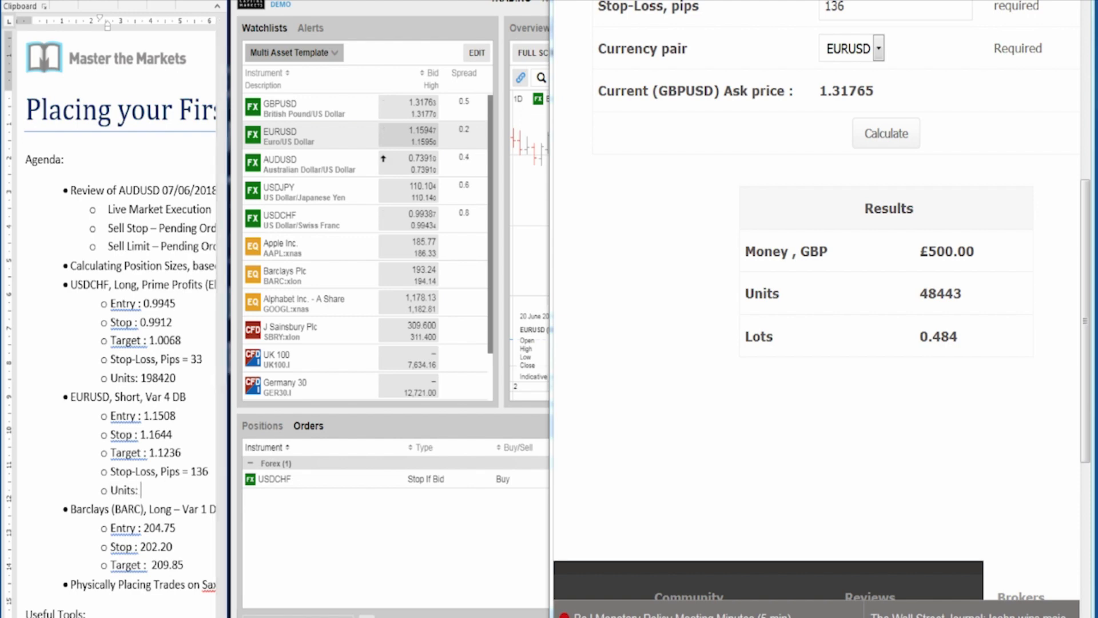
text( 48443)
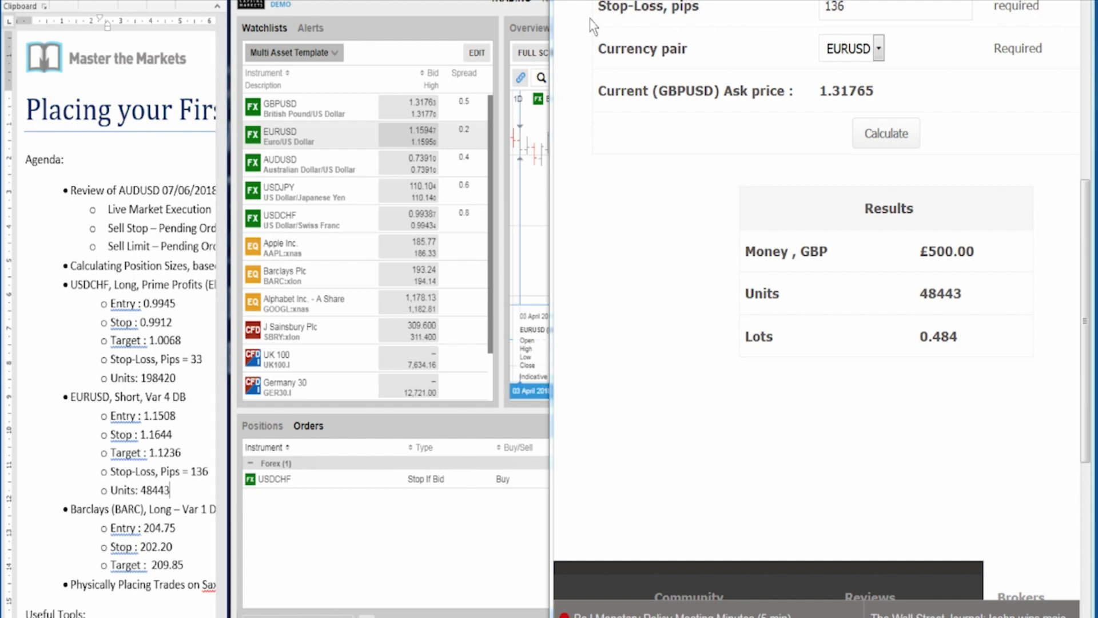
In SaxoTrader, open a EURUSD trade ticket and set it as a Stop order for 48,443 EUR at a price of 1.1508
key(alt+Tab)
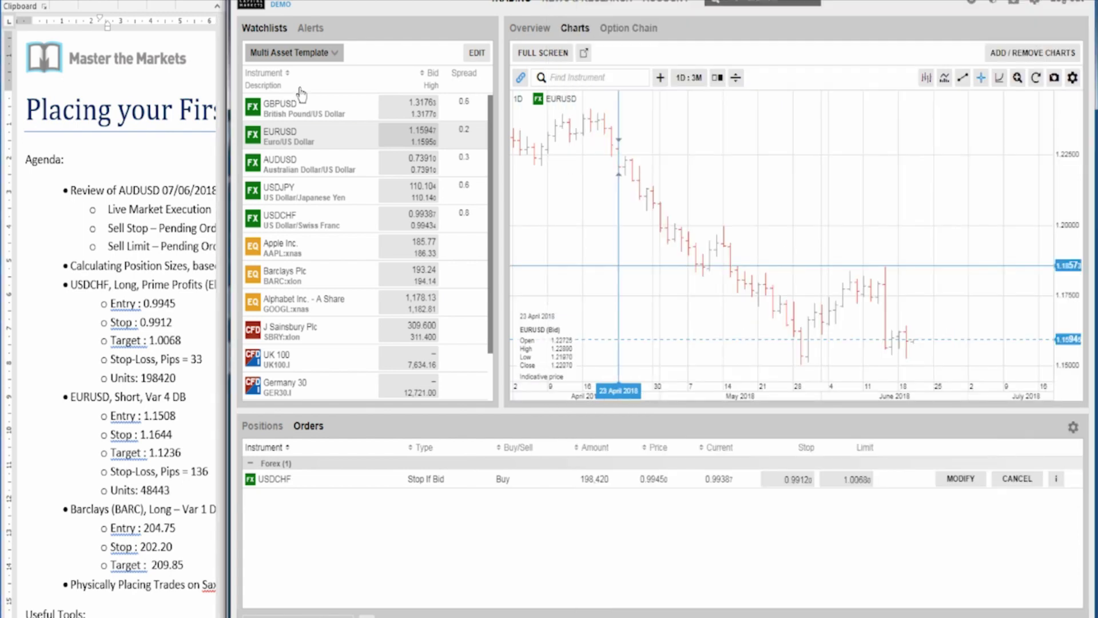
click(283, 138)
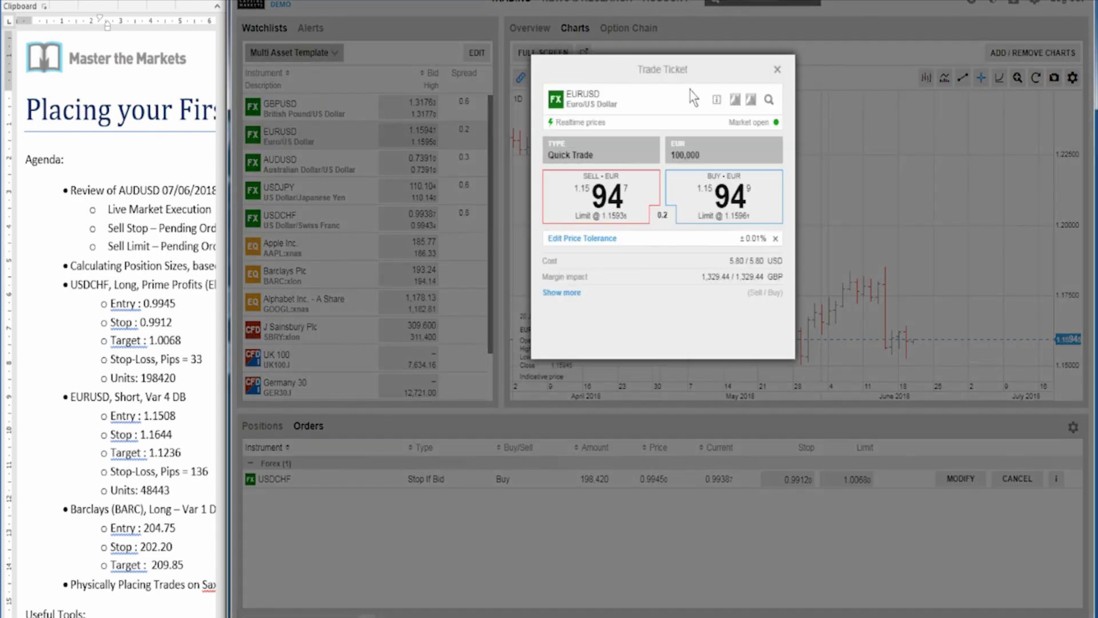
click(611, 155)
click(566, 320)
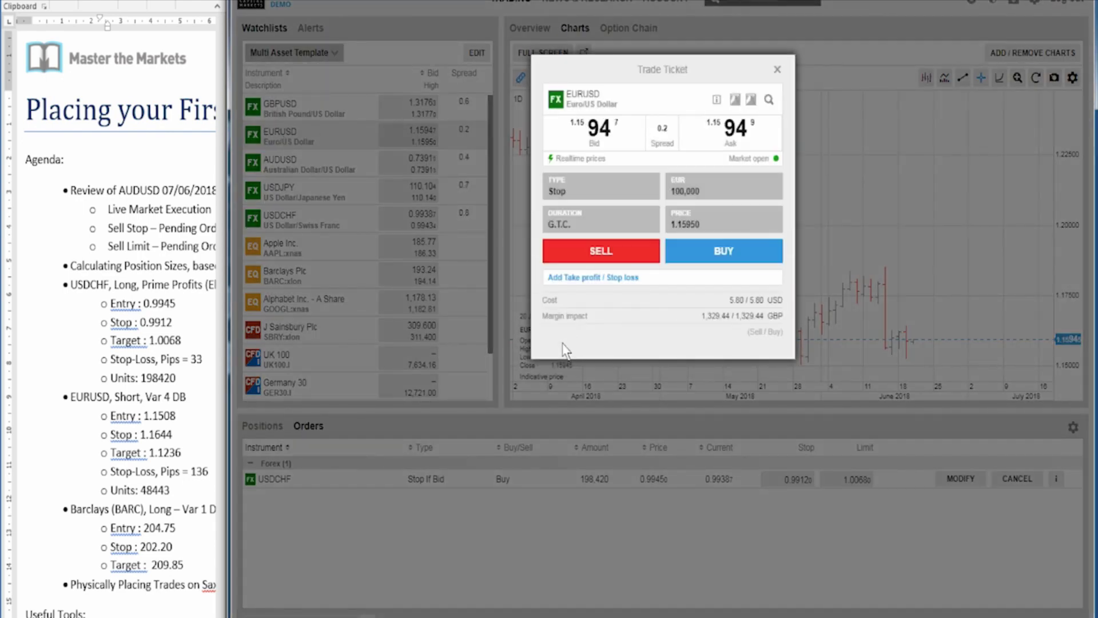
click(692, 197)
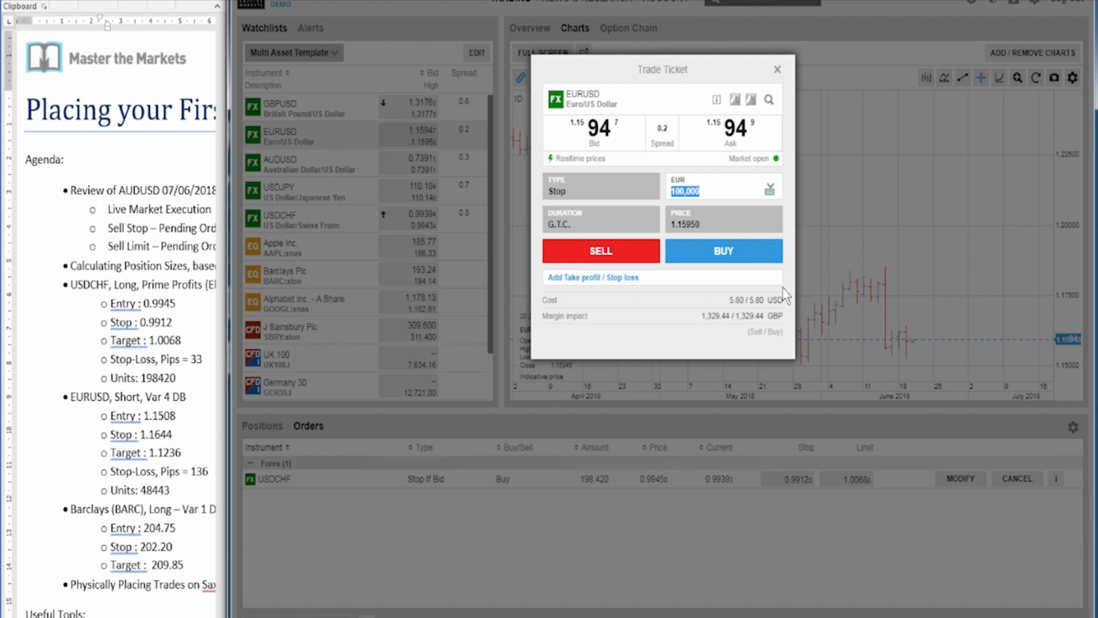
text(4844)
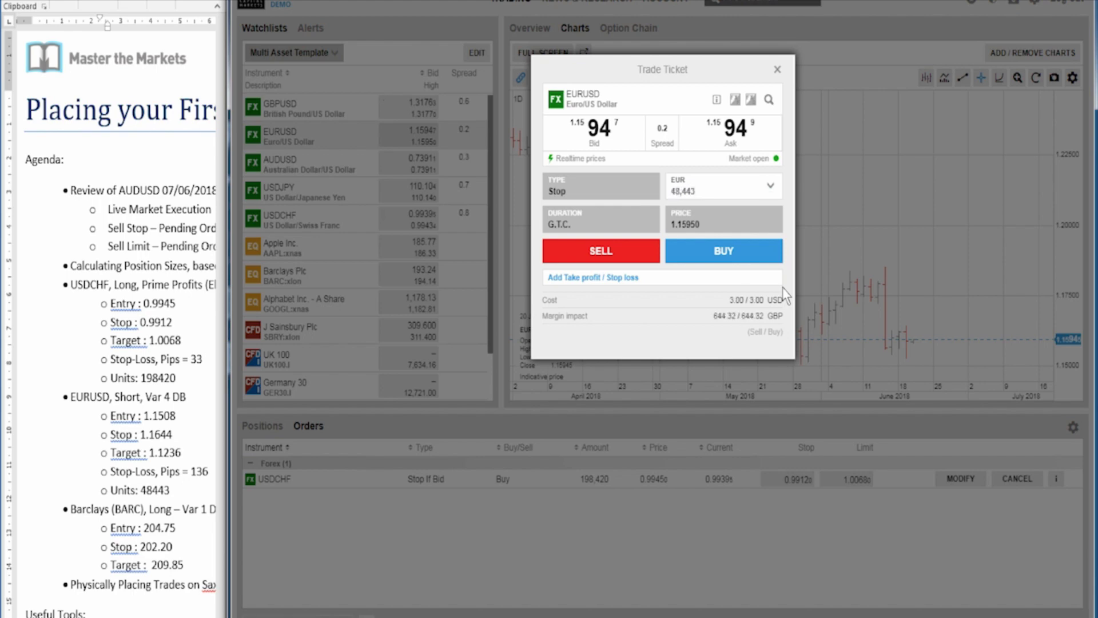
click(703, 231)
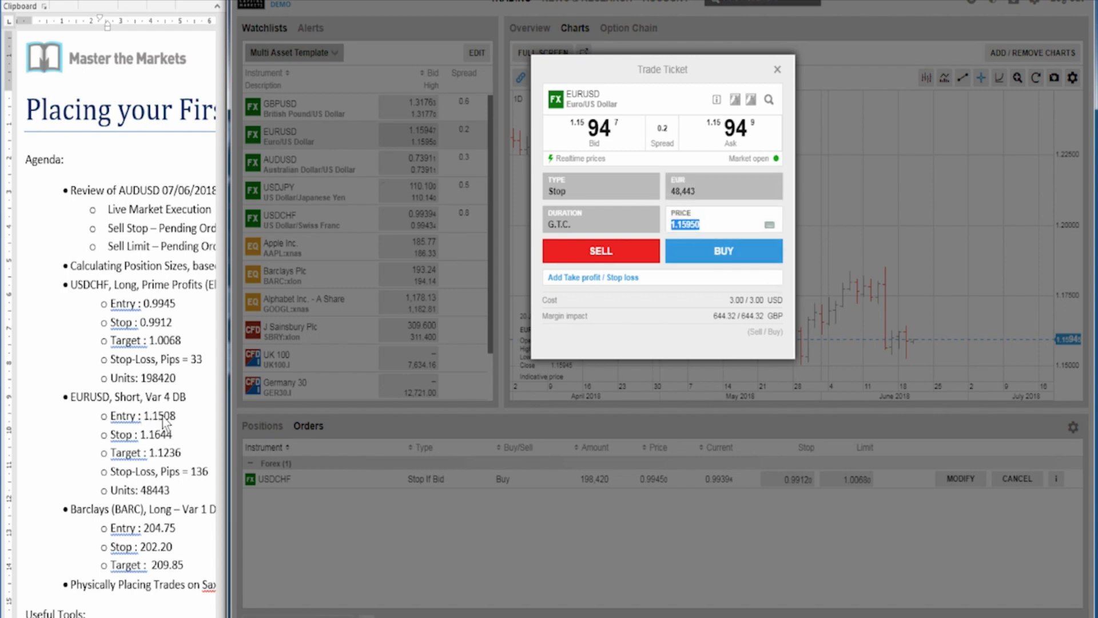
text(1)
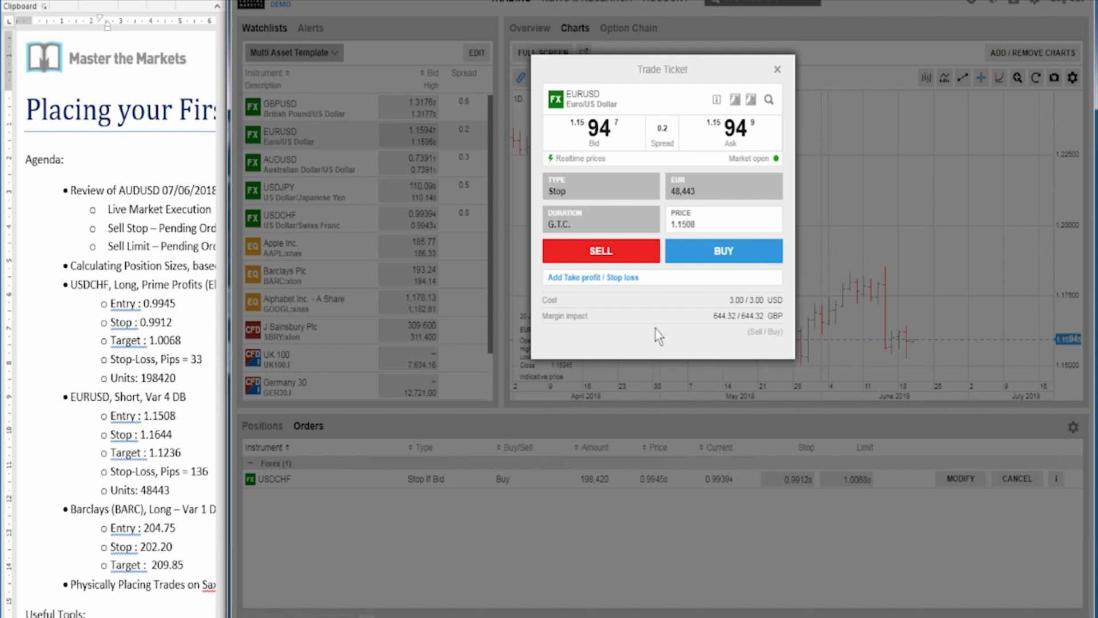
Add a Limit take profit to the EURUSD order, defined by price and set to 1.1236
click(601, 278)
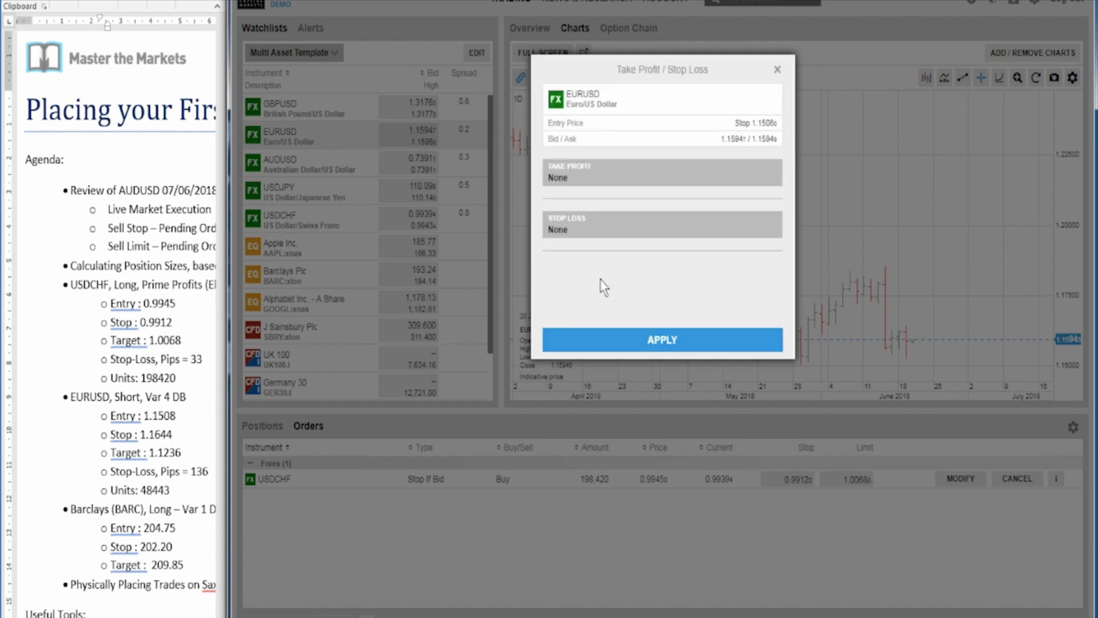
click(634, 176)
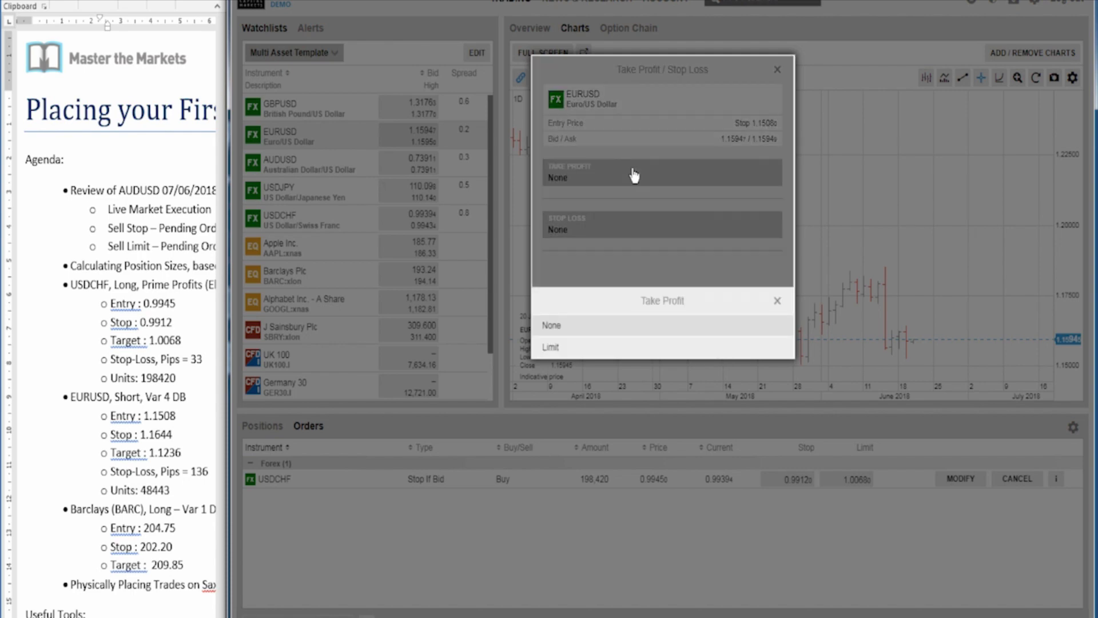
click(592, 346)
click(727, 181)
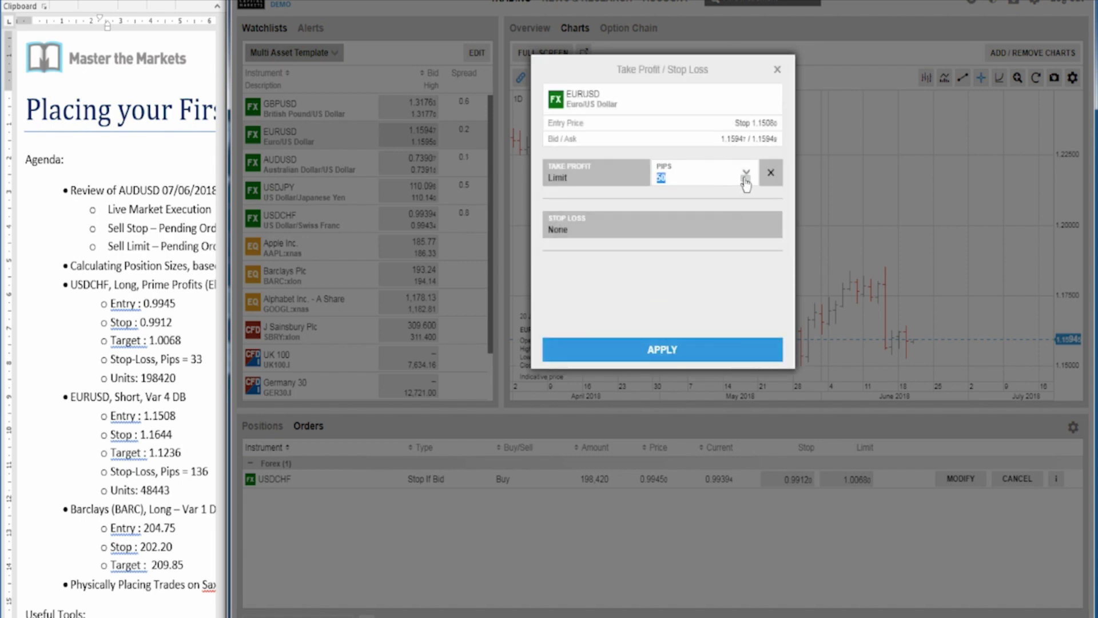
click(746, 174)
click(654, 338)
text(1.1236)
click(117, 451)
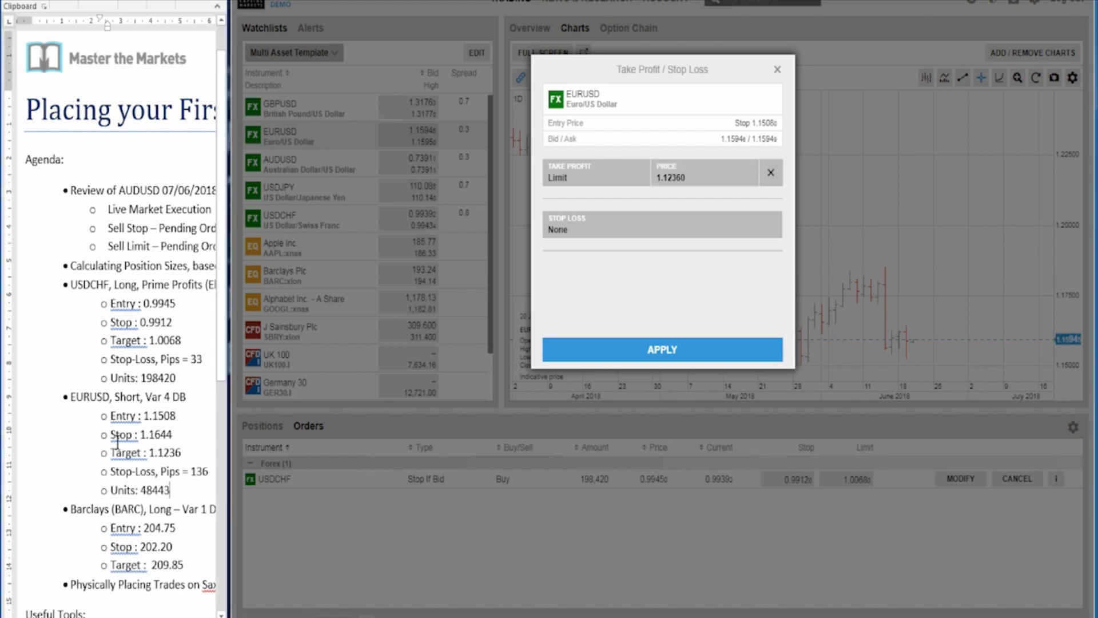
Add a Stop type stop loss at a price of 1.1644 to the EURUSD order and apply both exit levels
click(656, 201)
click(640, 229)
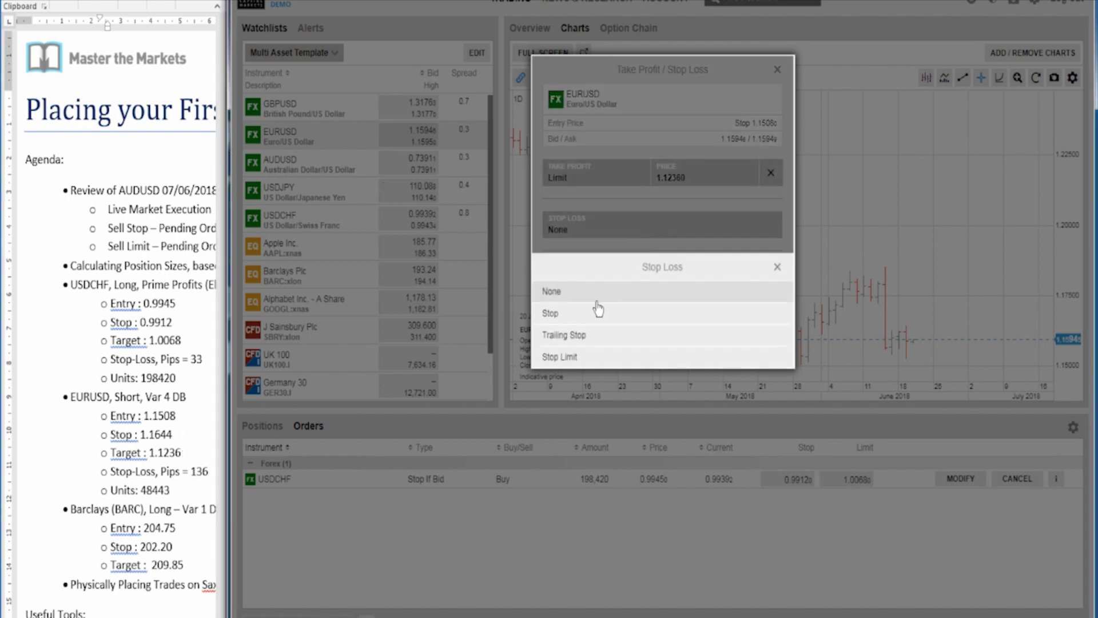
click(578, 314)
click(686, 229)
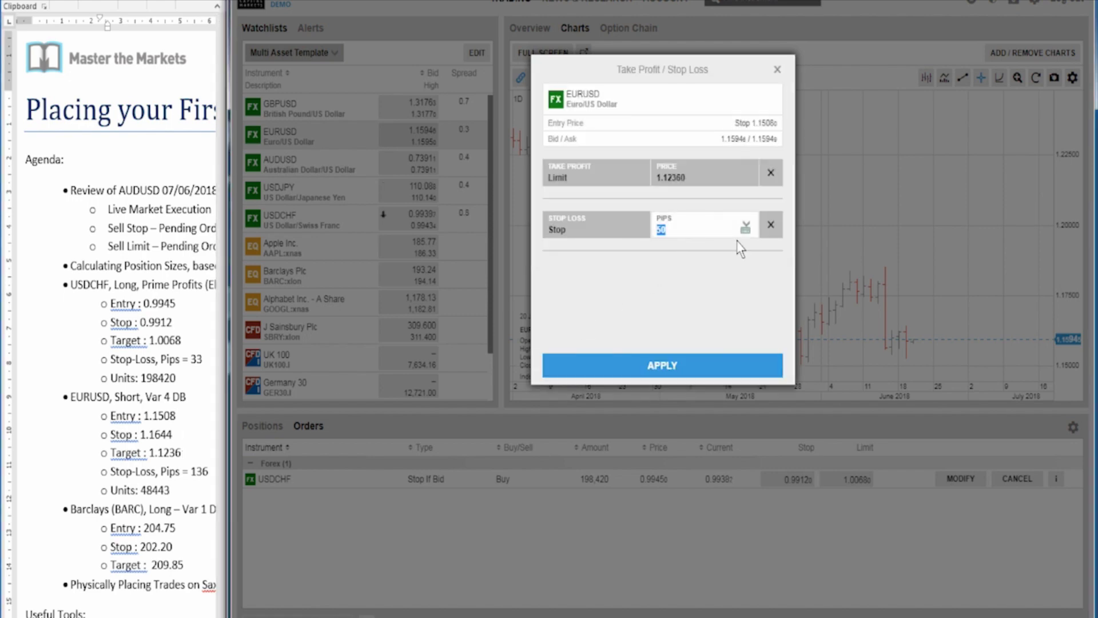
click(745, 227)
click(629, 351)
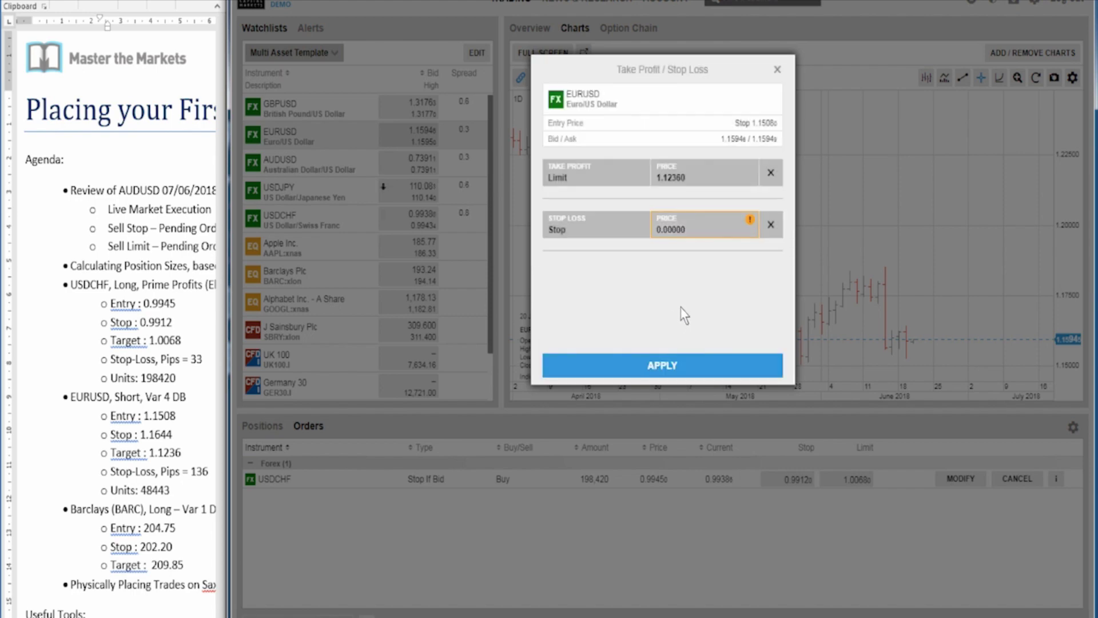
click(712, 229)
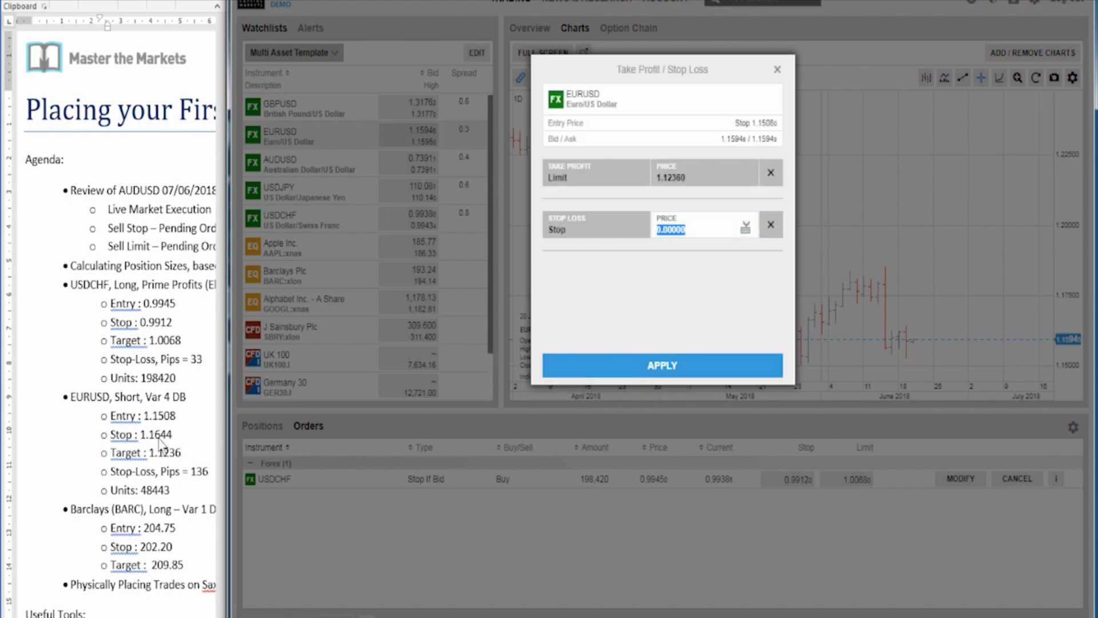
text(1.1644)
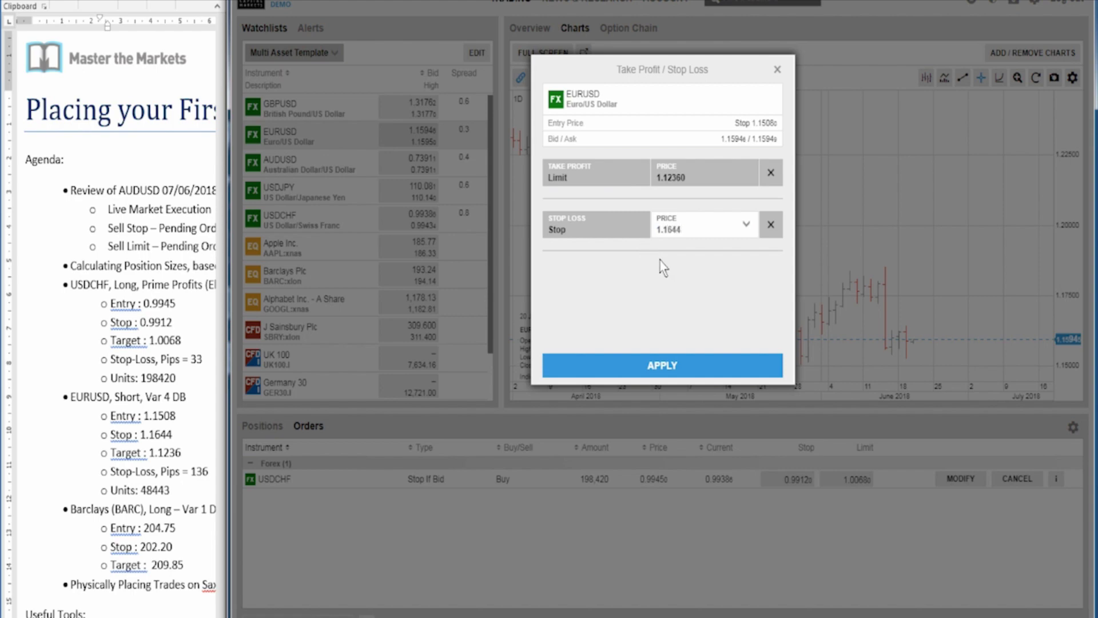
click(691, 372)
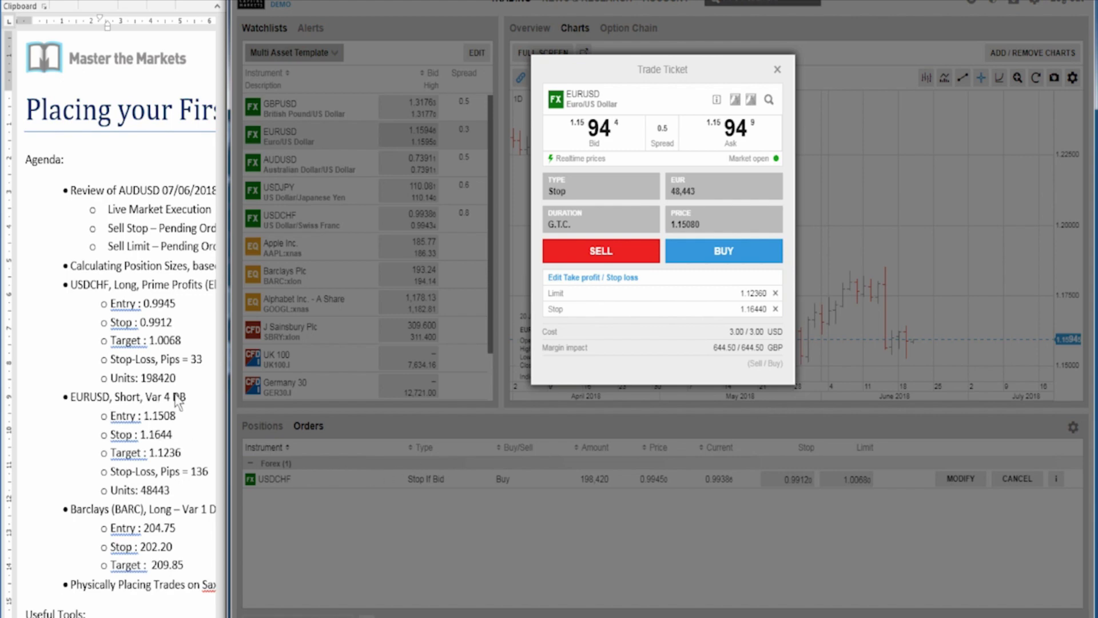
Place the EURUSD order as a sell, confirm it, and dismiss the order notifications
click(606, 255)
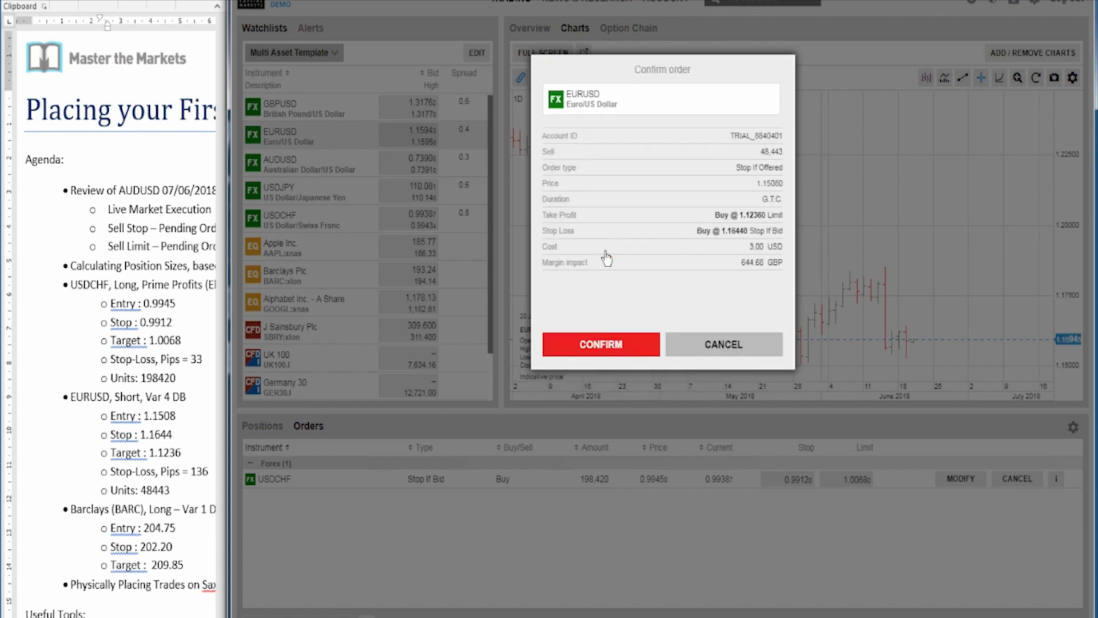
click(601, 343)
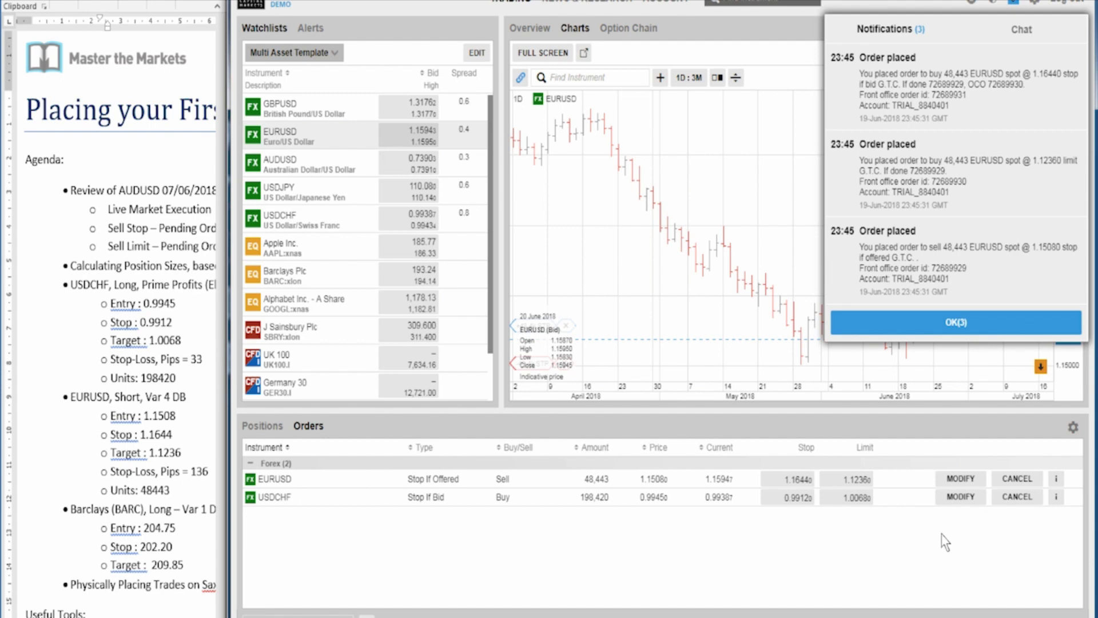
click(1002, 327)
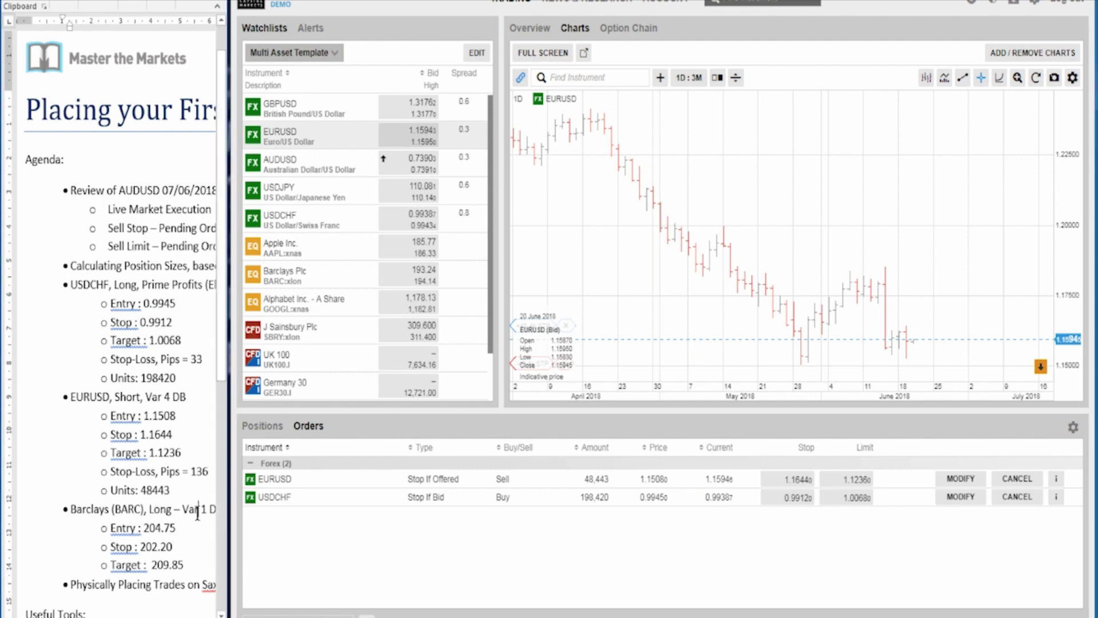
Examine the Barclays trade levels and the share position size calculator link in the Word agenda
scroll(198, 514, down, 2)
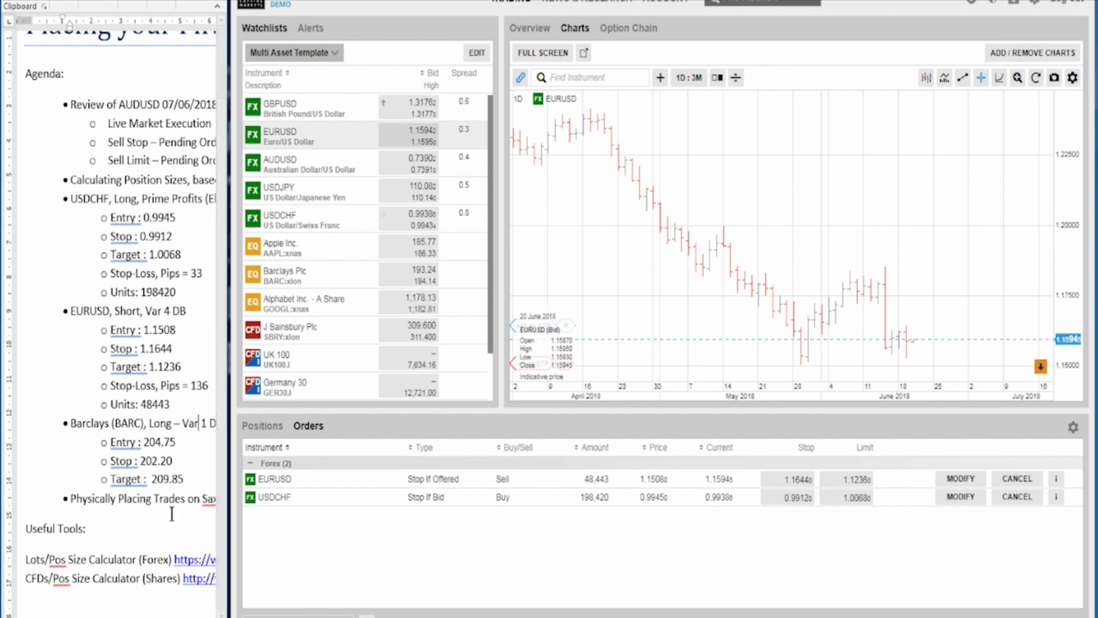
scroll(173, 513, down, 1)
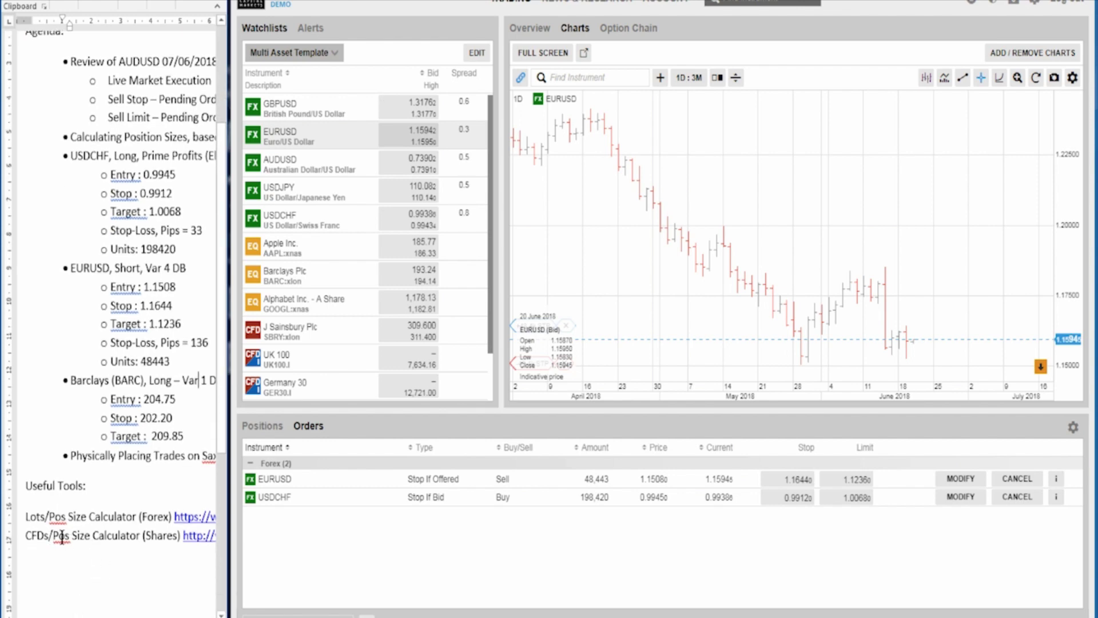
scroll(115, 286, right, 5)
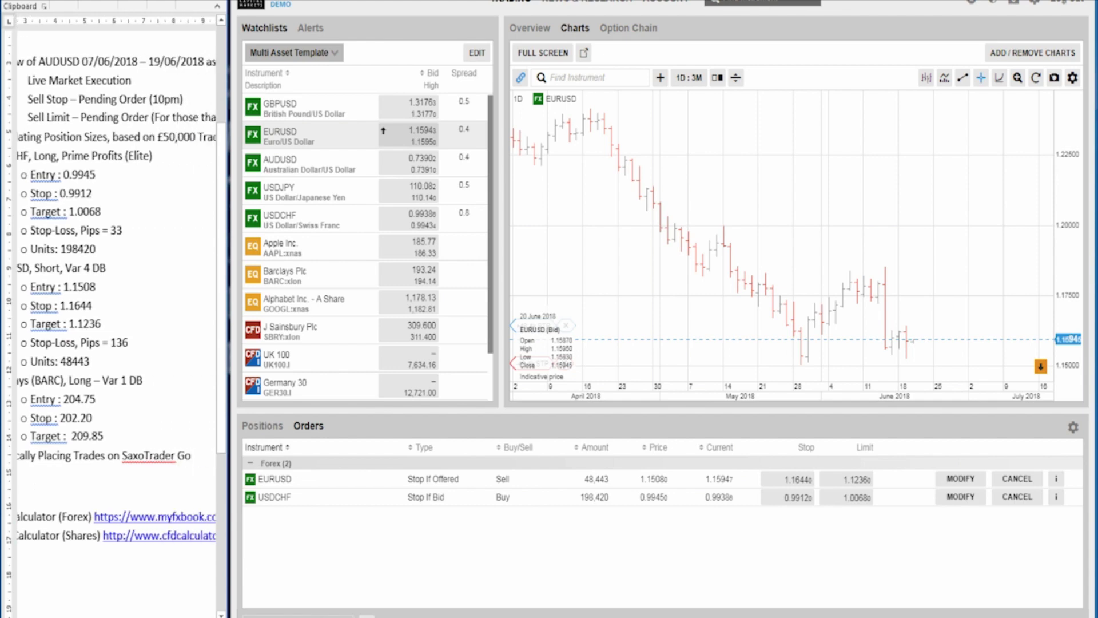
scroll(115, 286, left, 5)
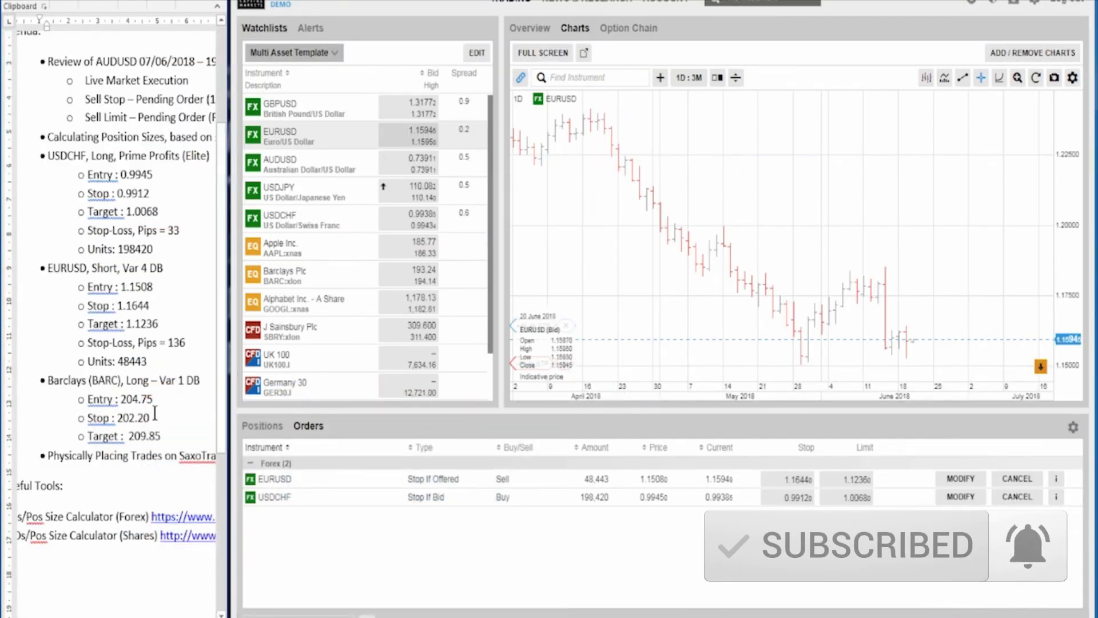
Add a sub-bullet reading "Trade Risk (Points) =" below the Barclays target in the agenda document
click(171, 430)
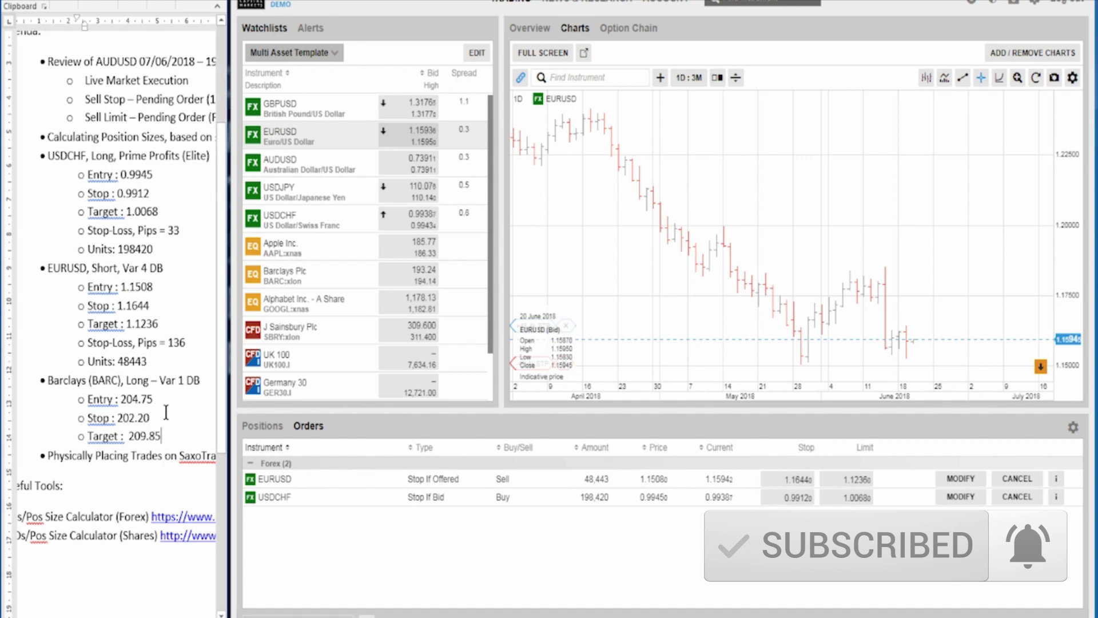
key(Return)
key(BackSpace)
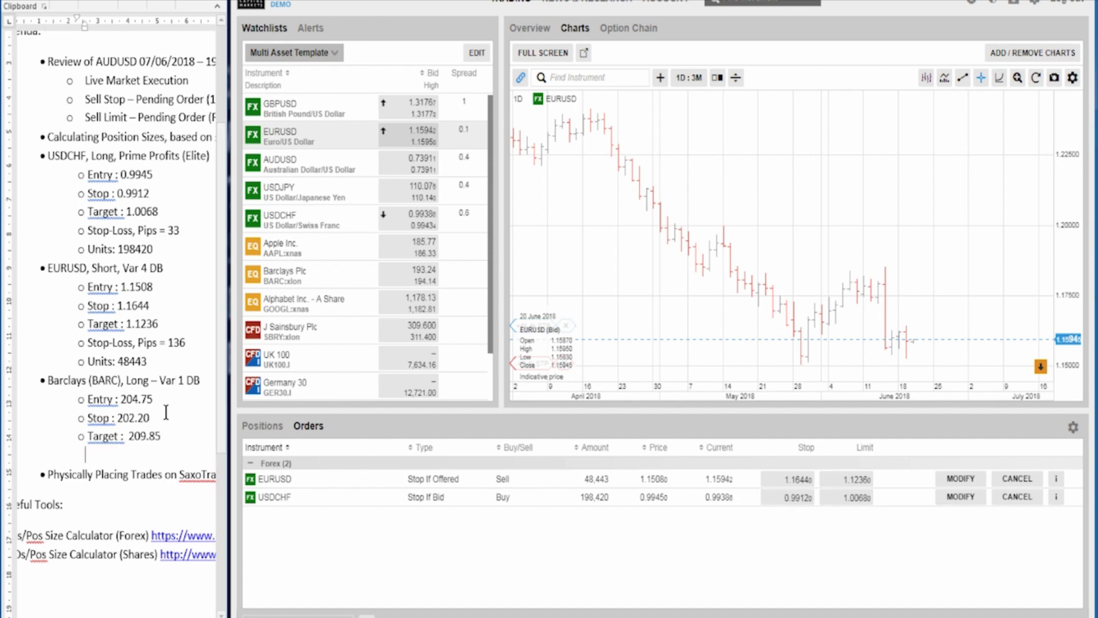
key(BackSpace)
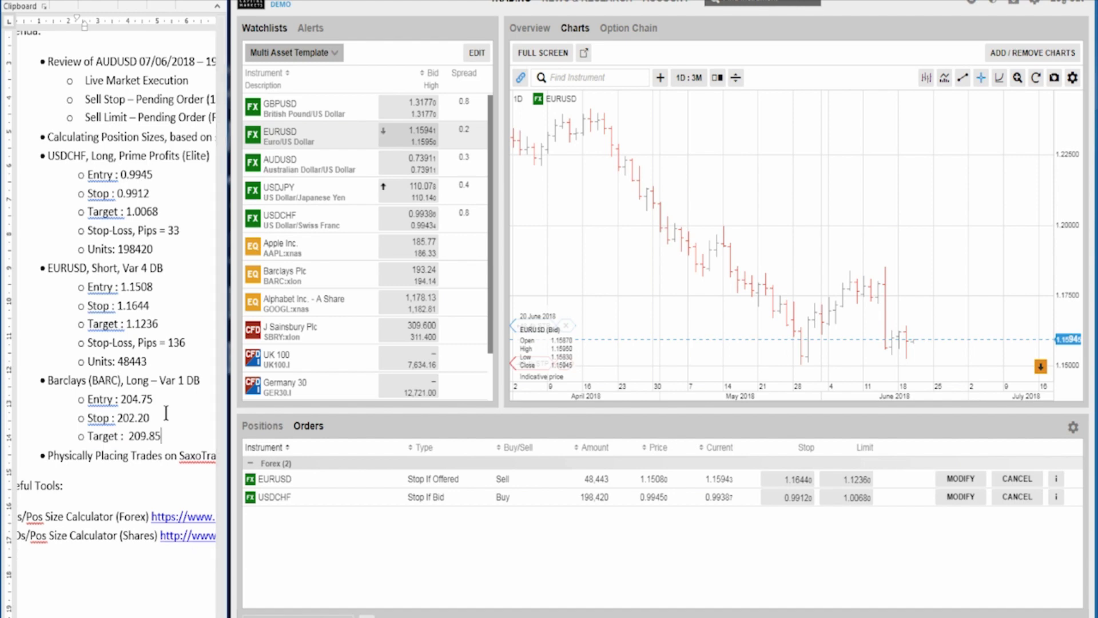
key(Return)
text(Trade ris)
key(BackSpace)
key(BackSpace)
key(BackSpace)
text(Risk)
key(BackSpace)
key(BackSpace)
key(BackSpace)
key(BackSpace)
key(BackSpace)
text(Risk (B)
key(BackSpace)
text(P)
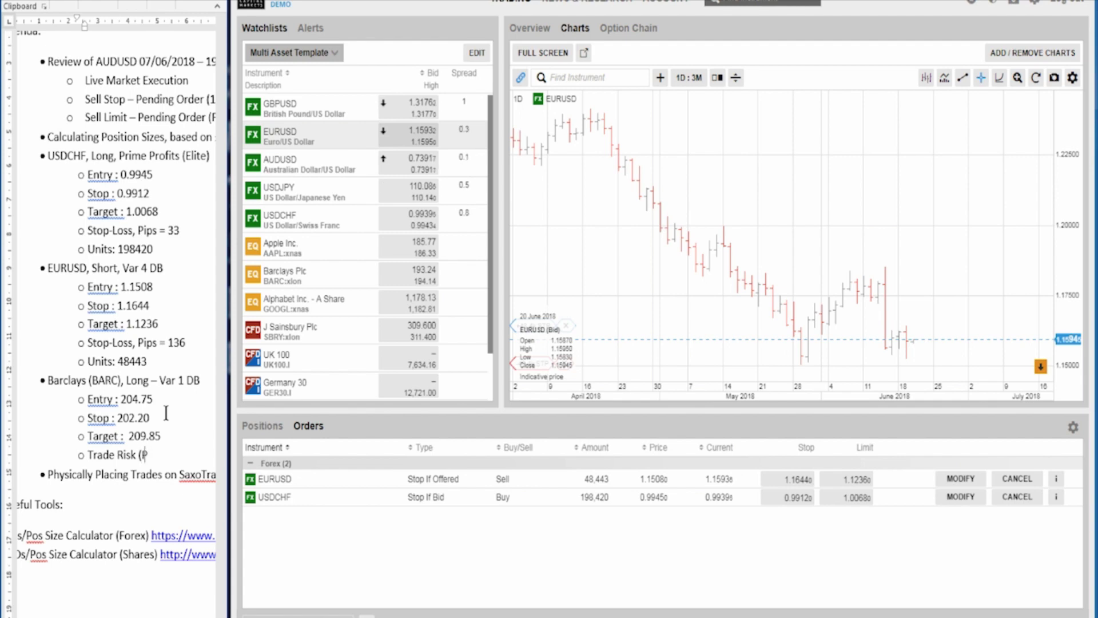
text(oints) =)
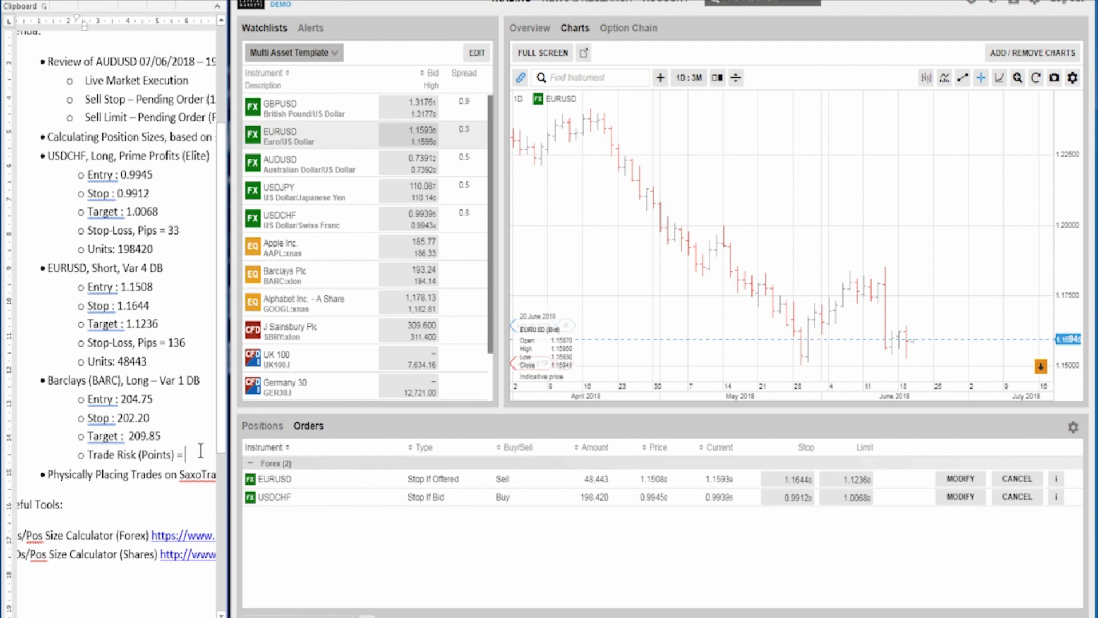
Enter 0.0255 as the trade risk value in the new Barclays sub-bullet
text(0.)
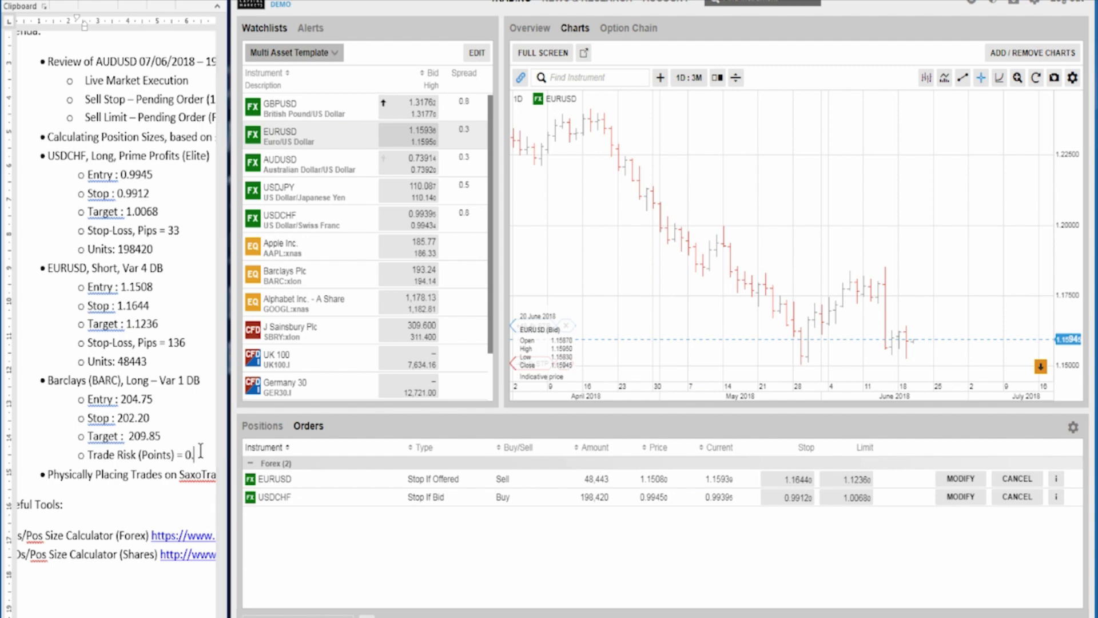
text(0255)
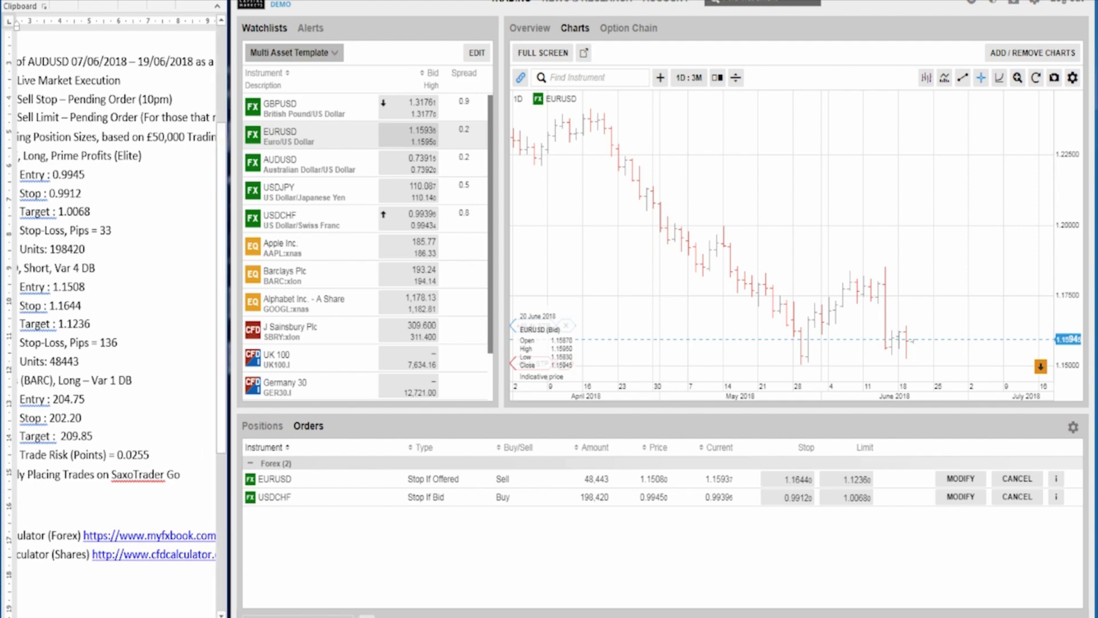
scroll(114, 286, left, 5)
scroll(139, 497, right, 2)
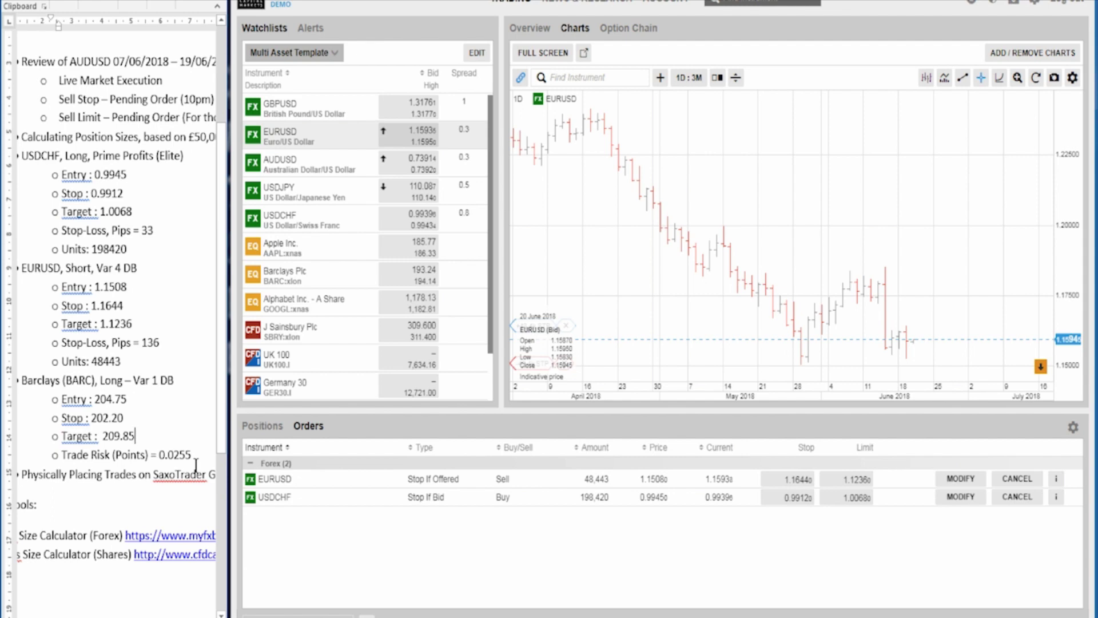
key(Left)
key(Left)
key(Left)
key(Left)
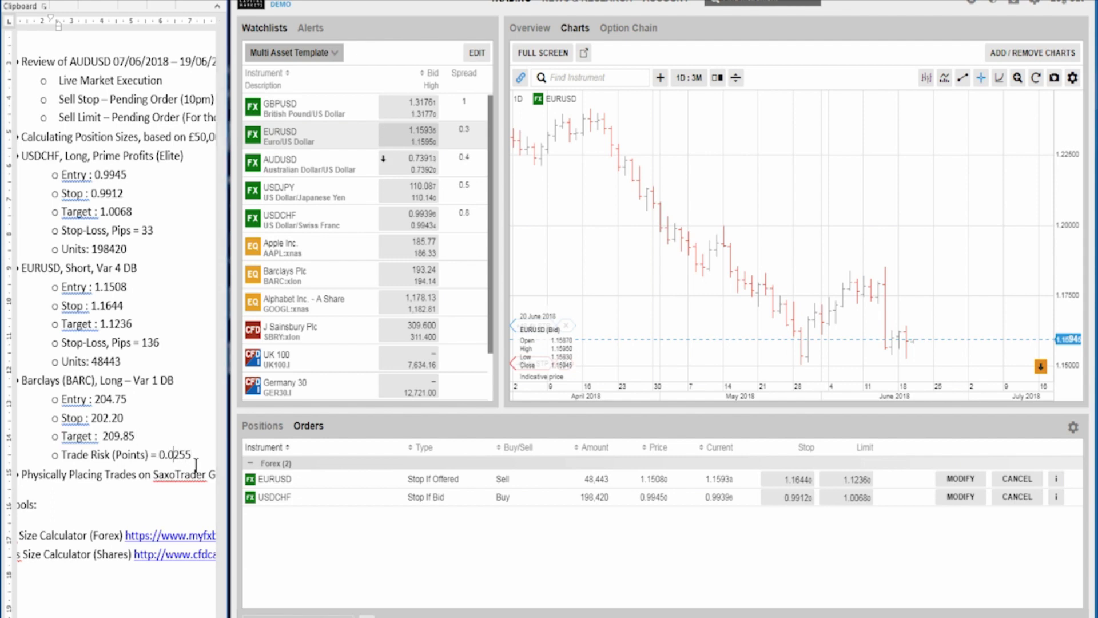
key(Right)
key(BackSpace)
text(0)
Remove "(Points)" from the Barclays trade risk label so the line reads "Trade Risk = 0.0255"
key(Left)
key(Left)
key(Left)
key(Left)
key(Left)
key(Left)
key(Left)
key(BackSpace)
key(BackSpace)
key(BackSpace)
key(BackSpace)
key(BackSpace)
key(BackSpace)
key(BackSpace)
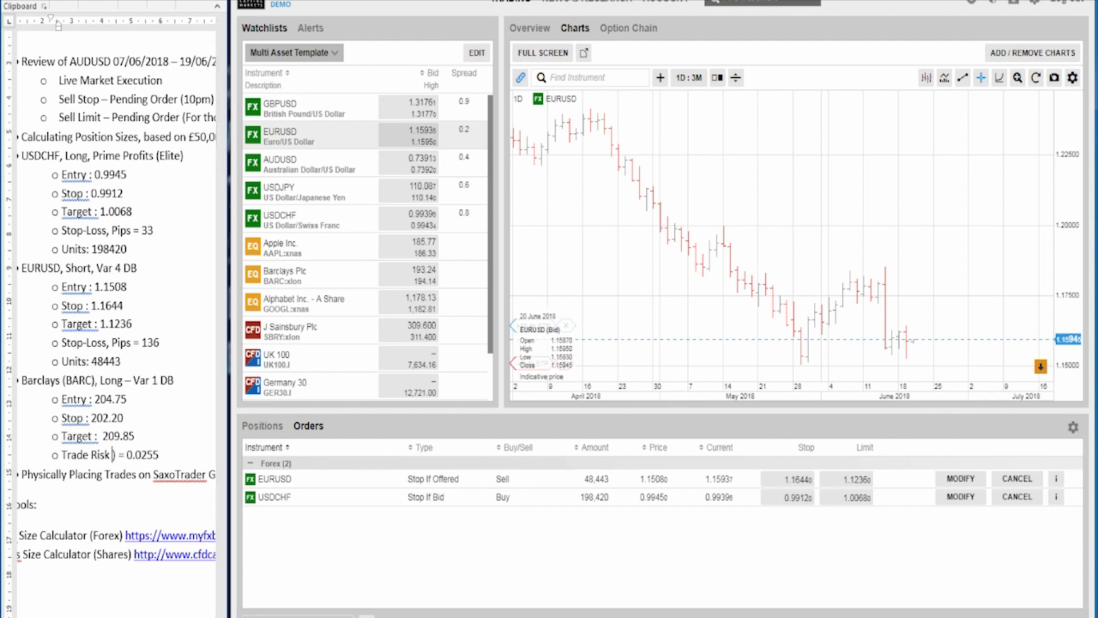
key(Right)
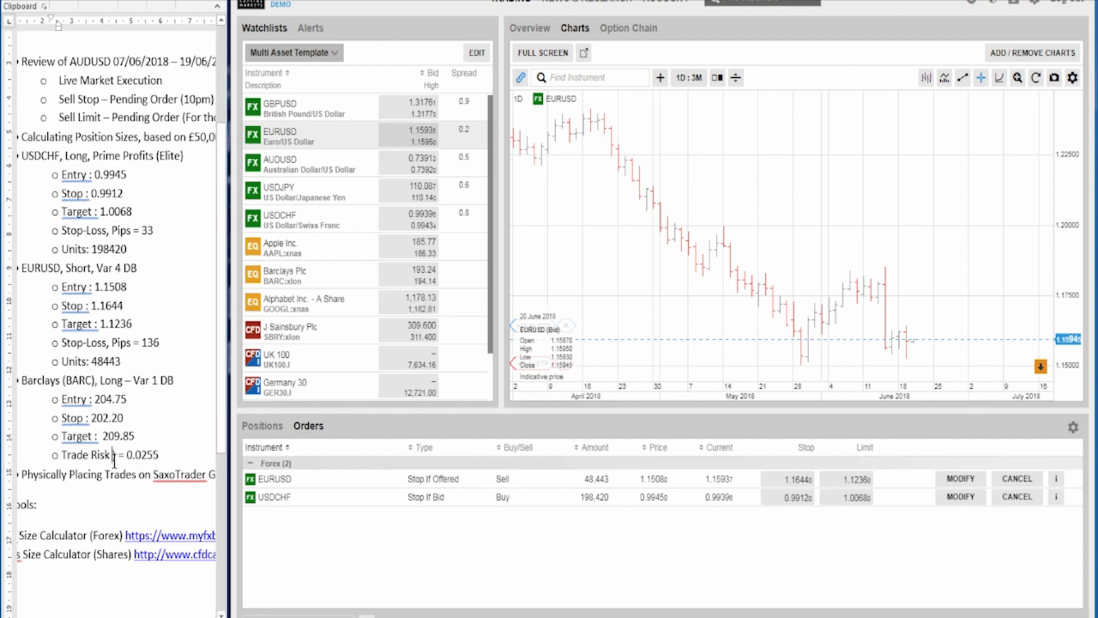
key(BackSpace)
key(BackSpace)
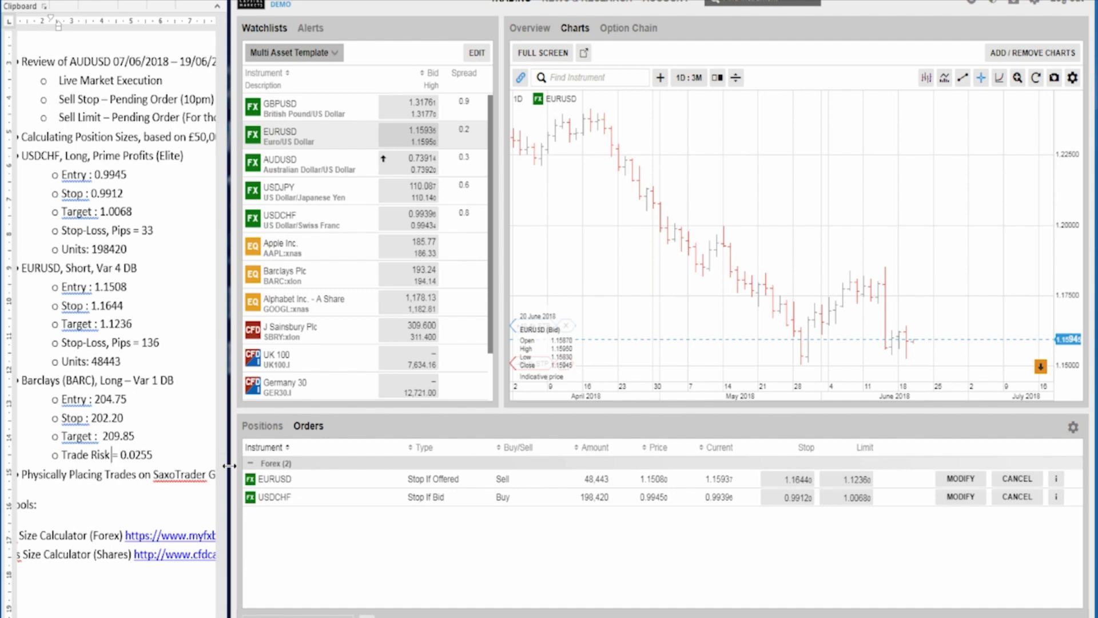
Add a sub-bullet below the trade risk line with the position size calculation "500/2.55 = 196 Shares"
click(161, 464)
key(Return)
text(o)
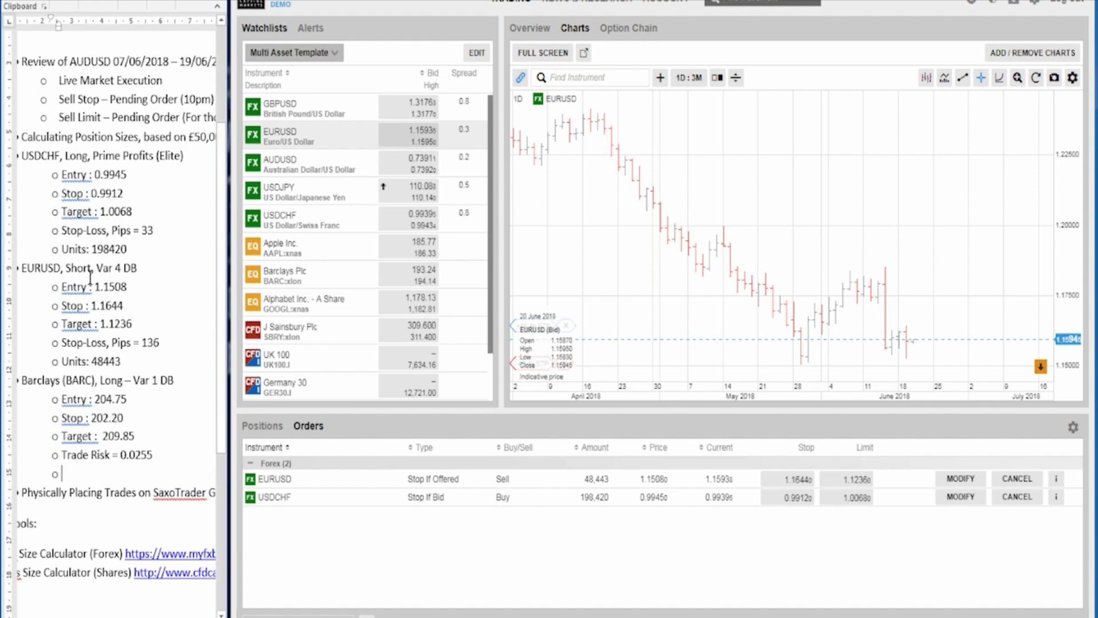
text(500/)
text(2.55)
text(=)
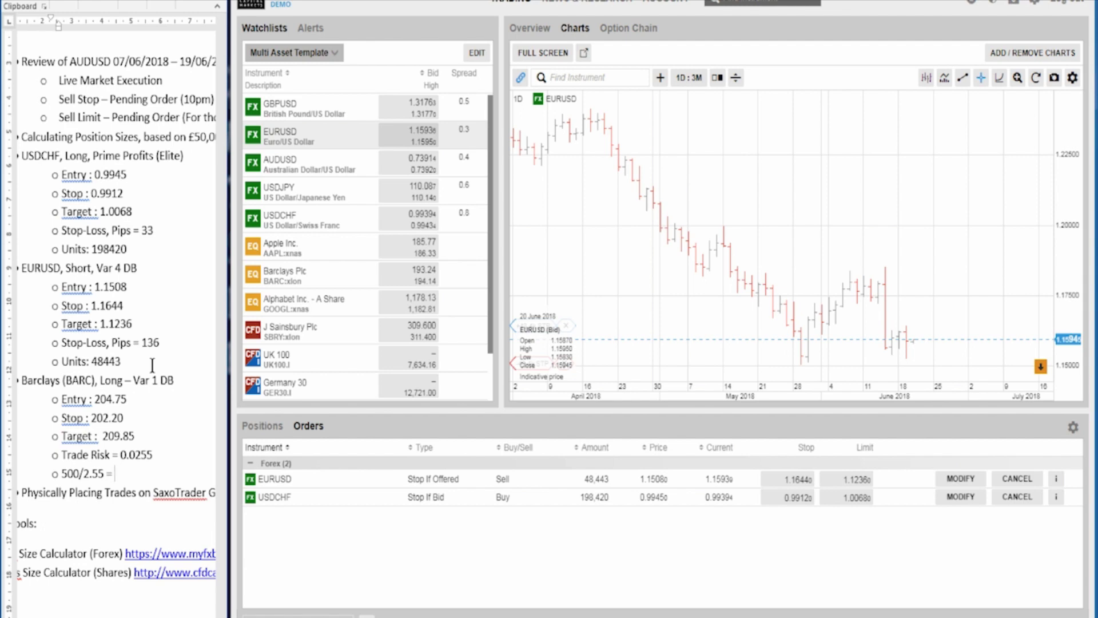
text(196)
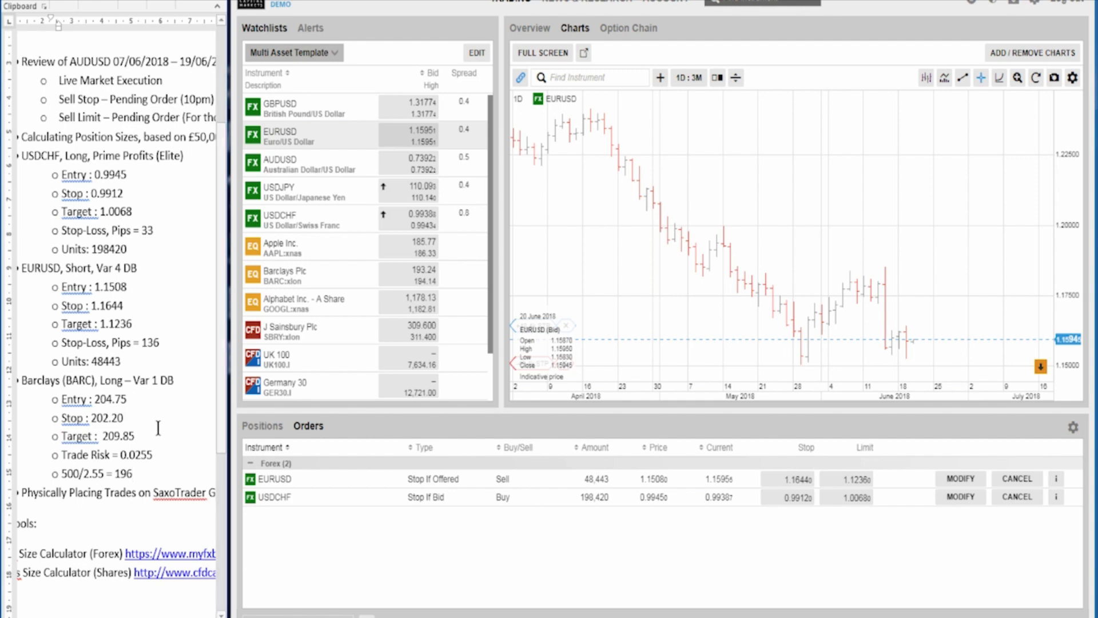
text(Shares)
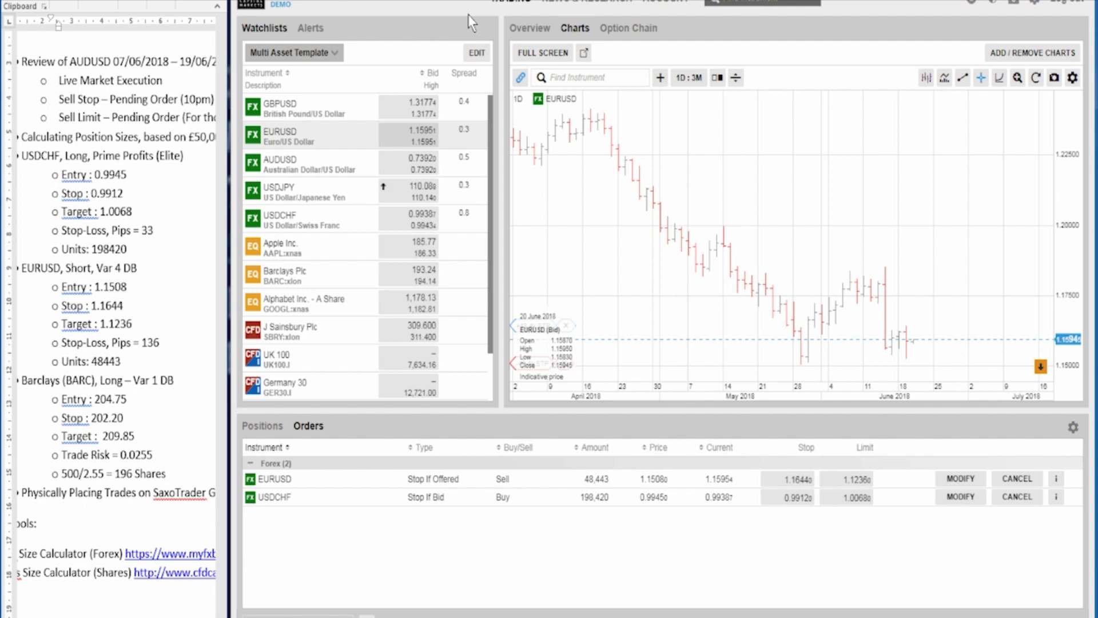
Add the Barclays Plc CFD (BARC:xlon) to the SaxoTrader watchlist, directly above J Sainsbury Plc, and finish editing
click(474, 52)
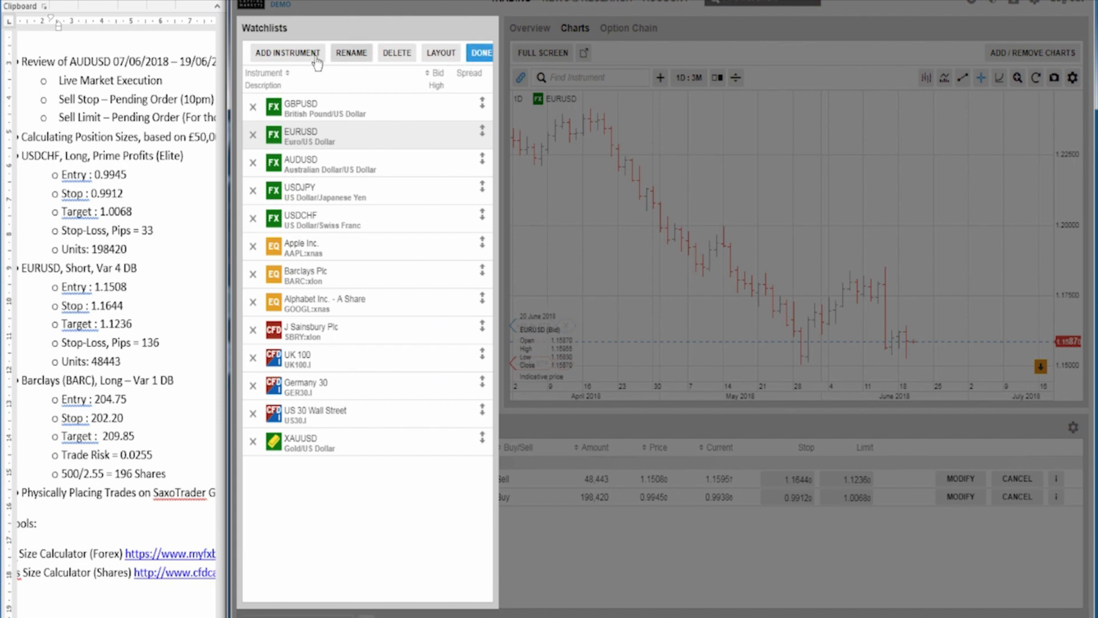
click(272, 53)
text(bar)
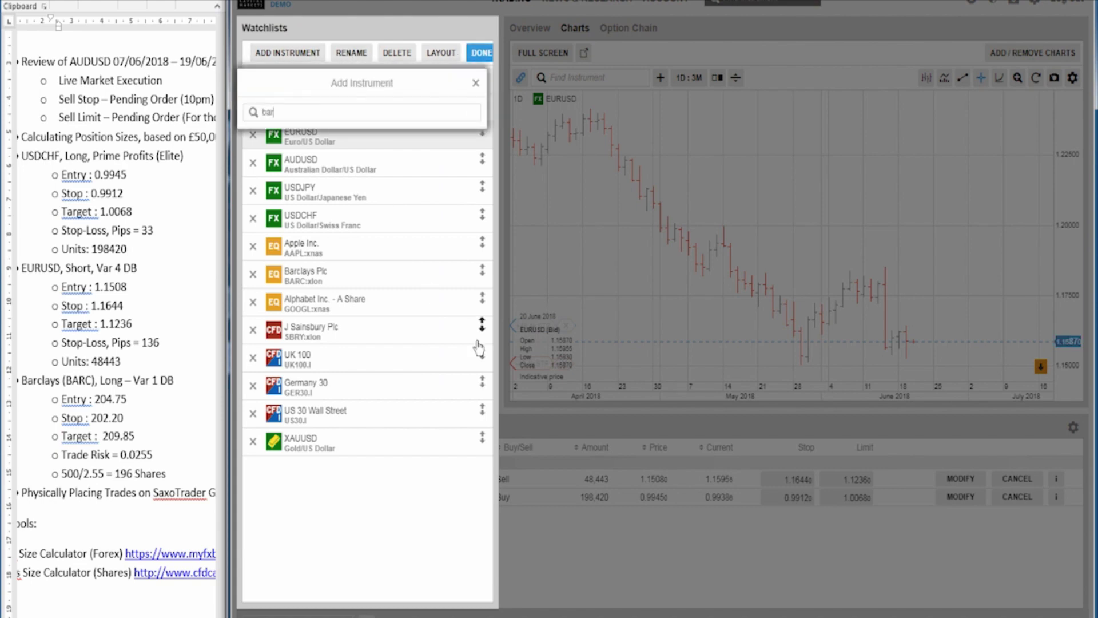
text(clays)
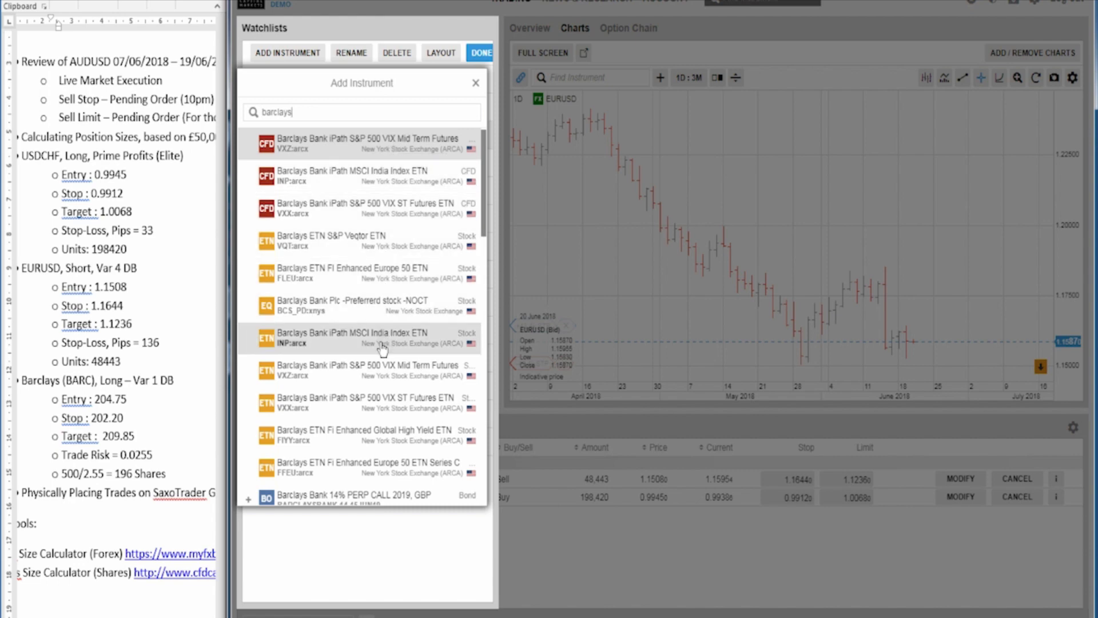
scroll(395, 266, down, 10)
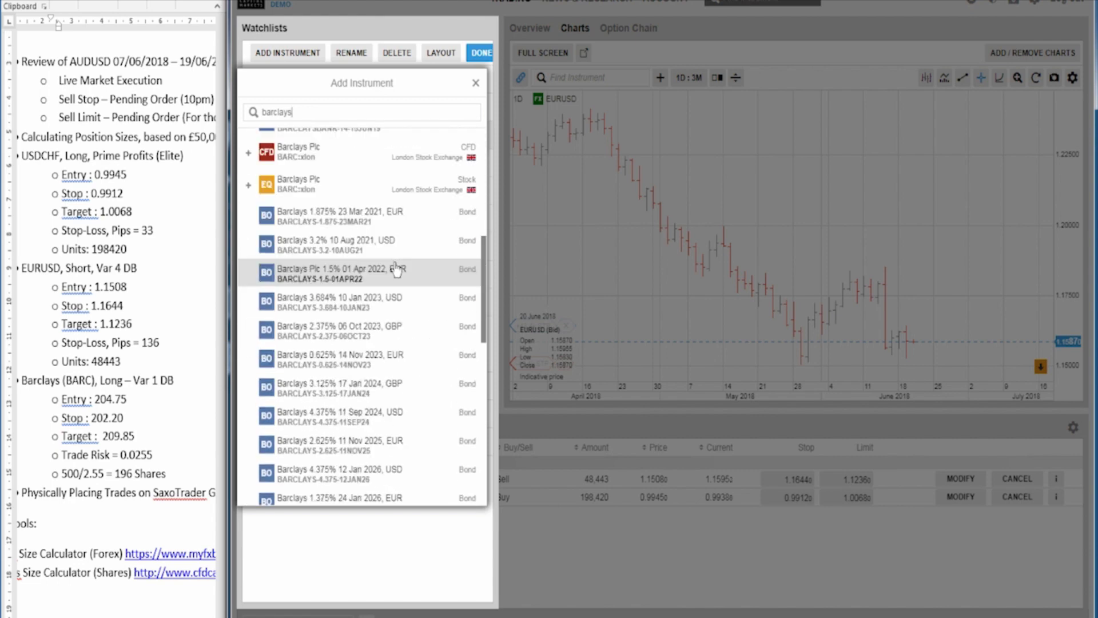
scroll(396, 269, up, 2)
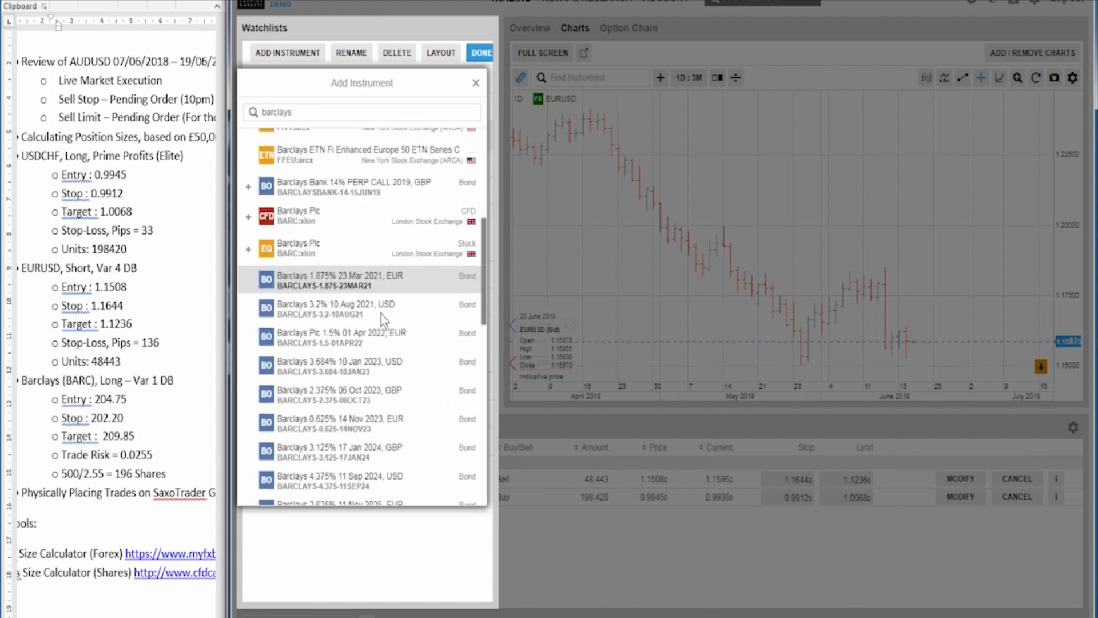
click(346, 228)
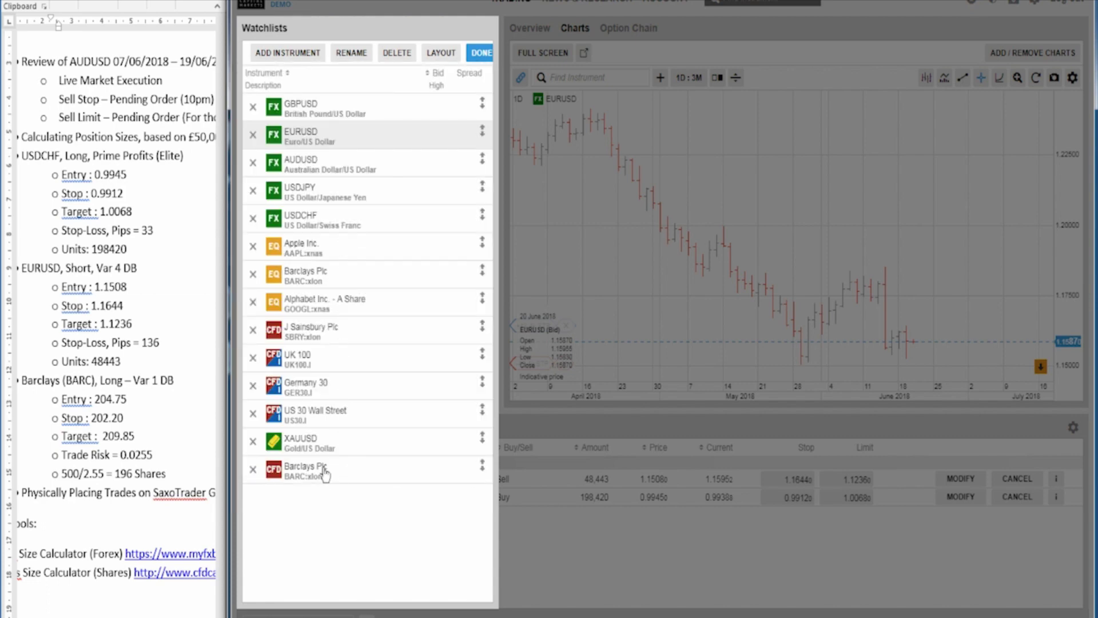
drag(325, 473, 329, 338)
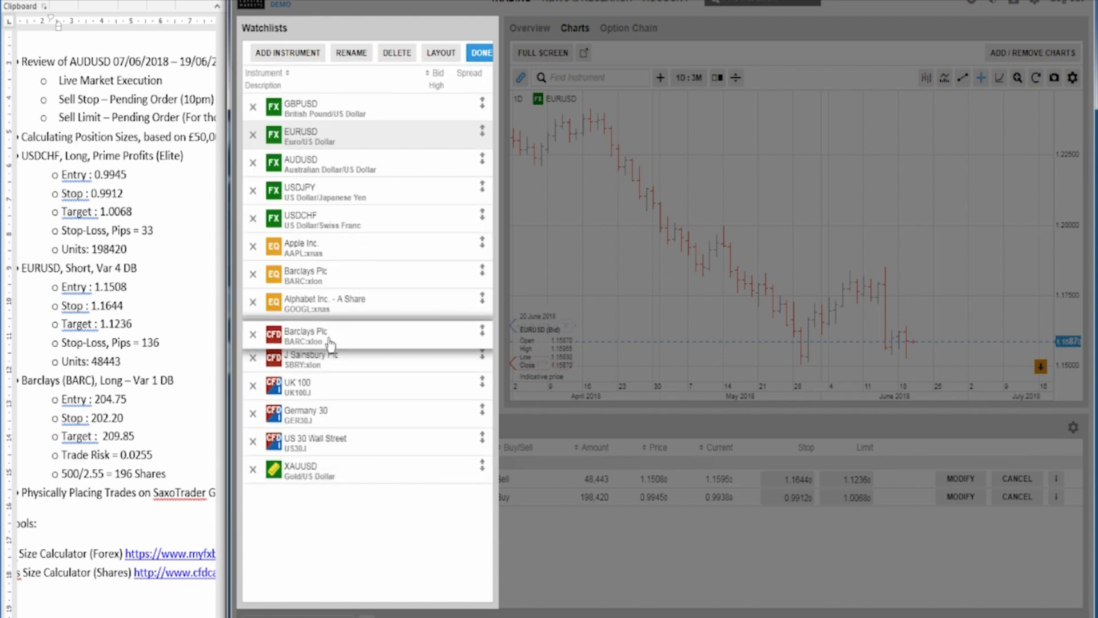
click(481, 54)
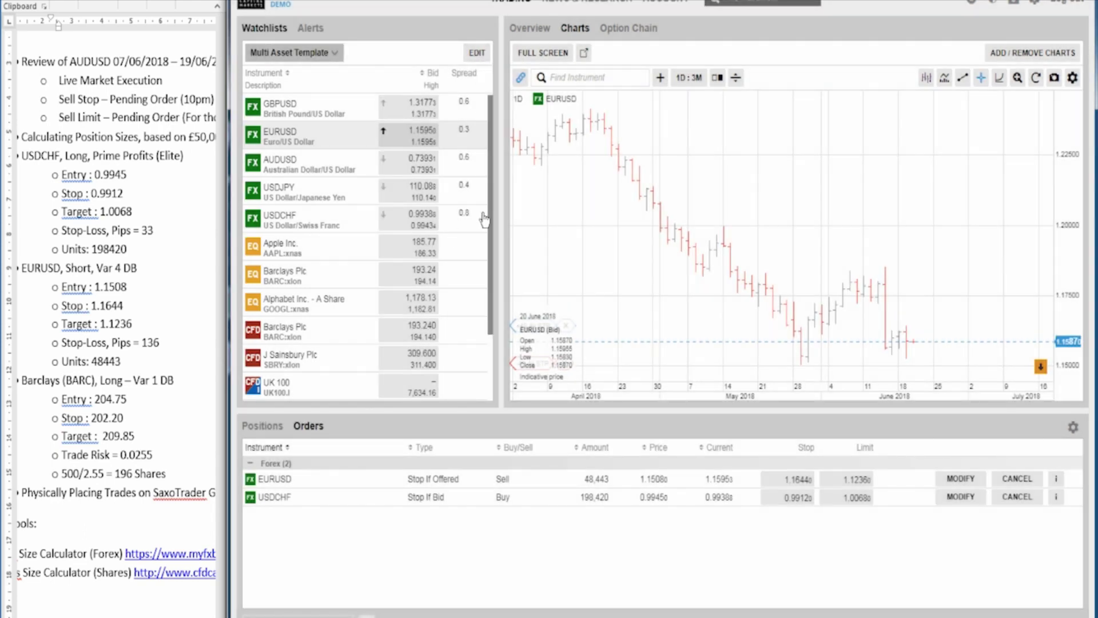
Show the Barclays Plc CFD on the chart and open a trade ticket for it
drag(489, 262, 468, 318)
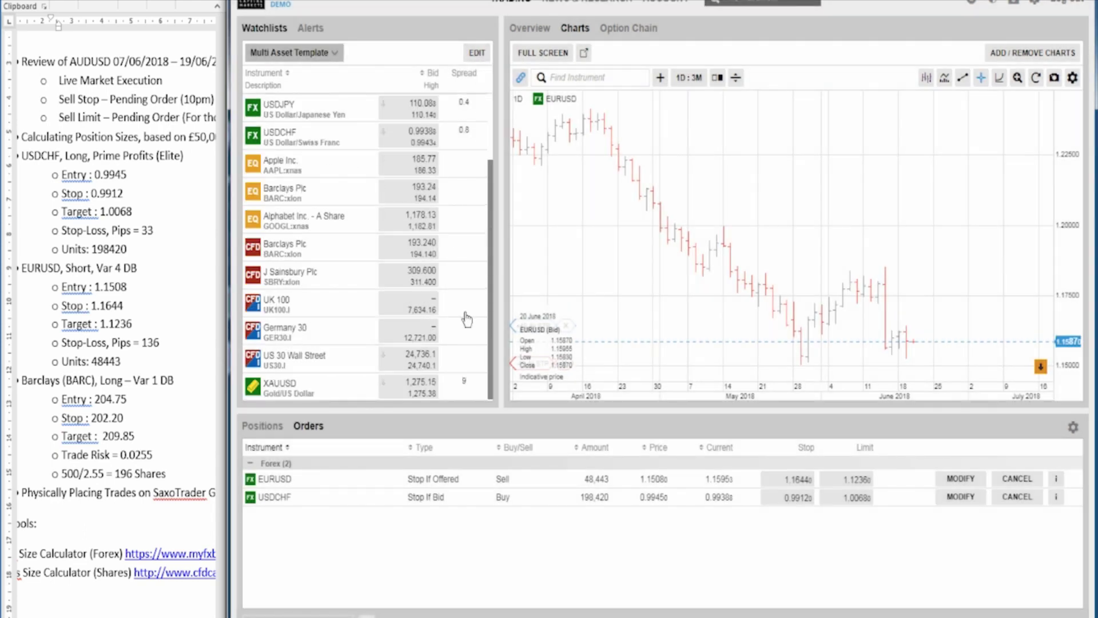
click(278, 252)
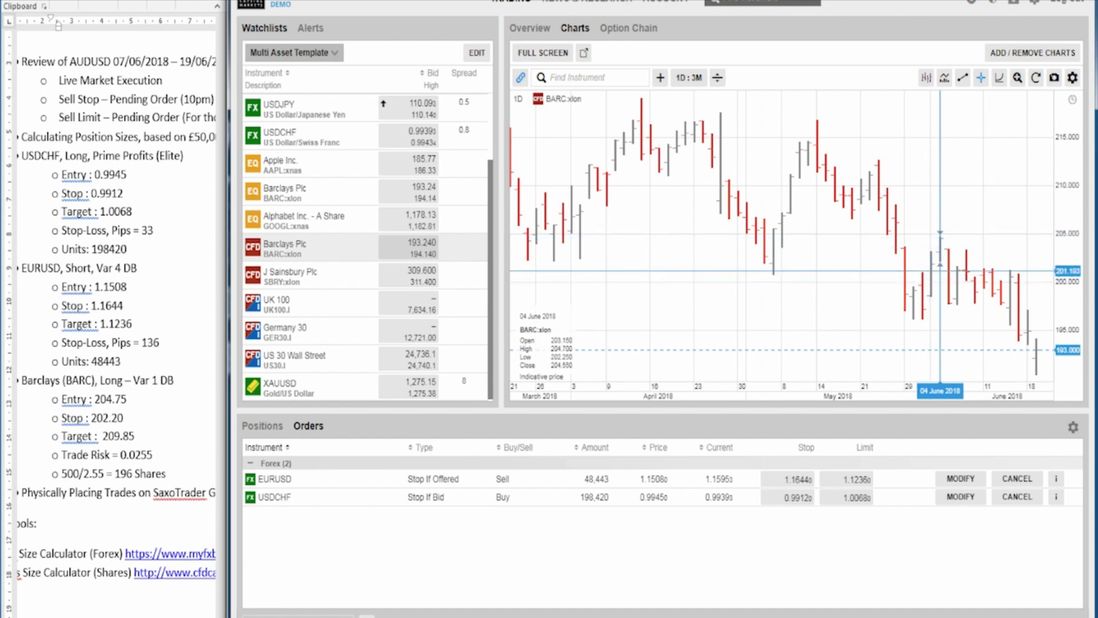
click(300, 253)
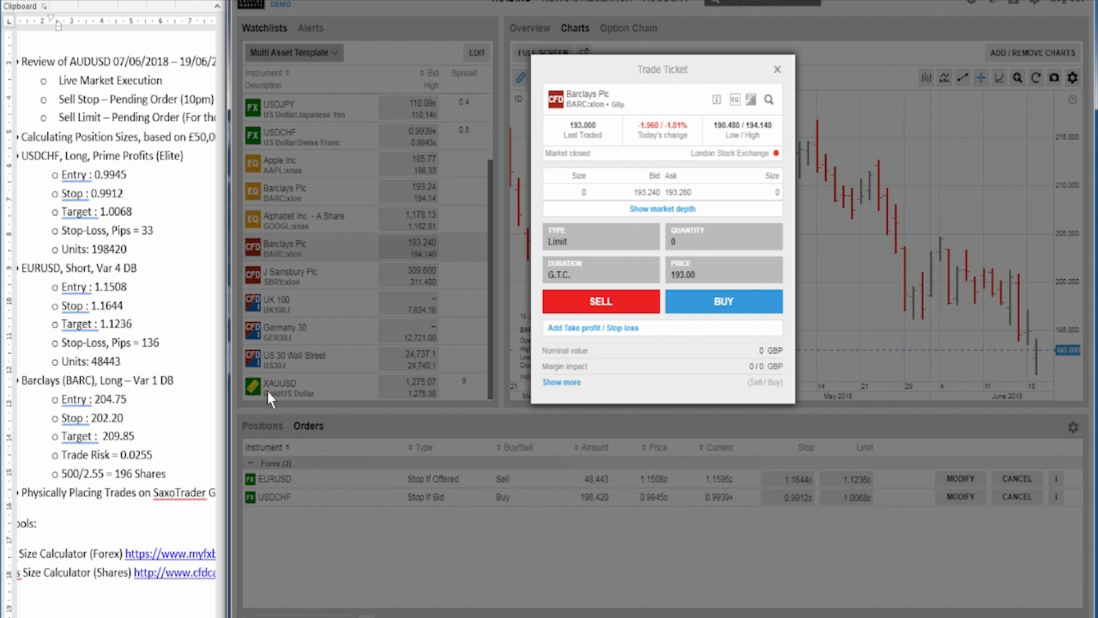
Set the Barclays order type to Stop and its quantity to 196
click(568, 238)
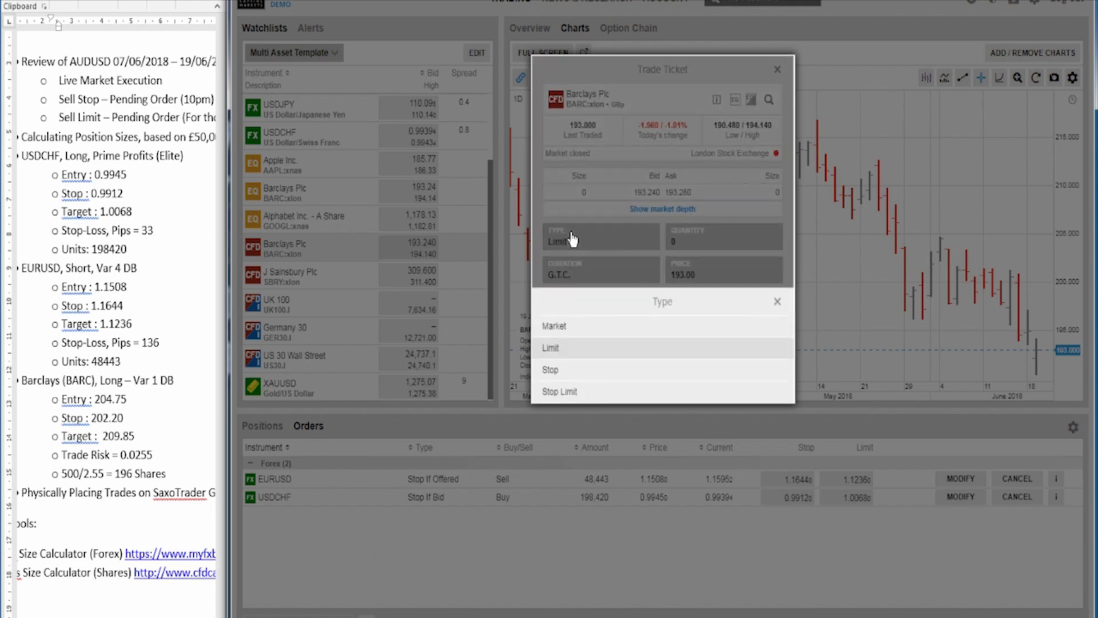
click(568, 372)
click(712, 241)
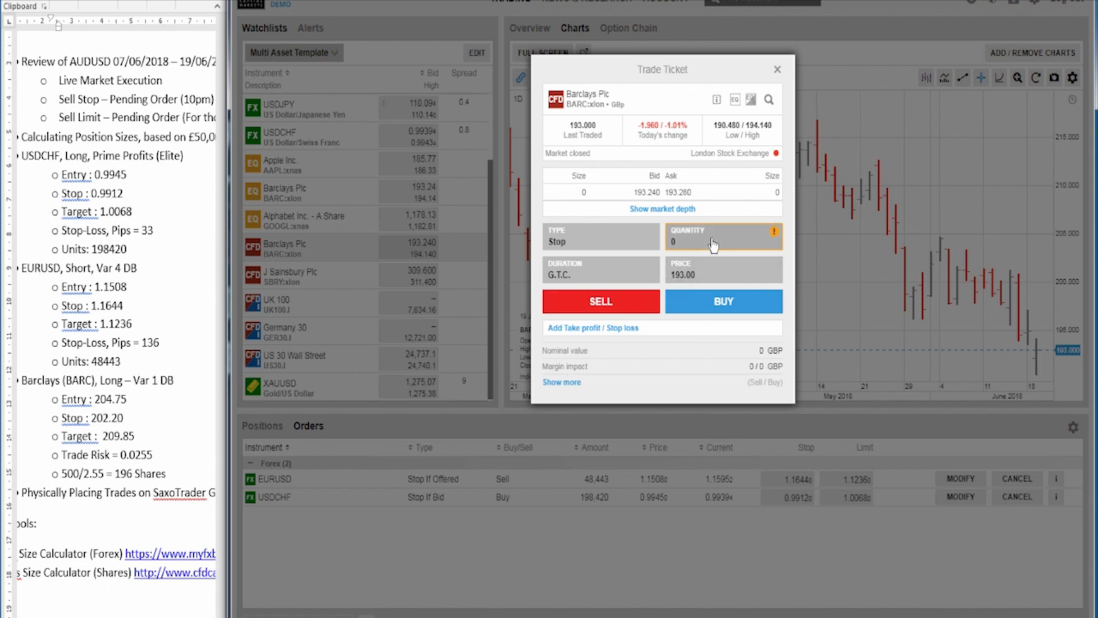
click(770, 240)
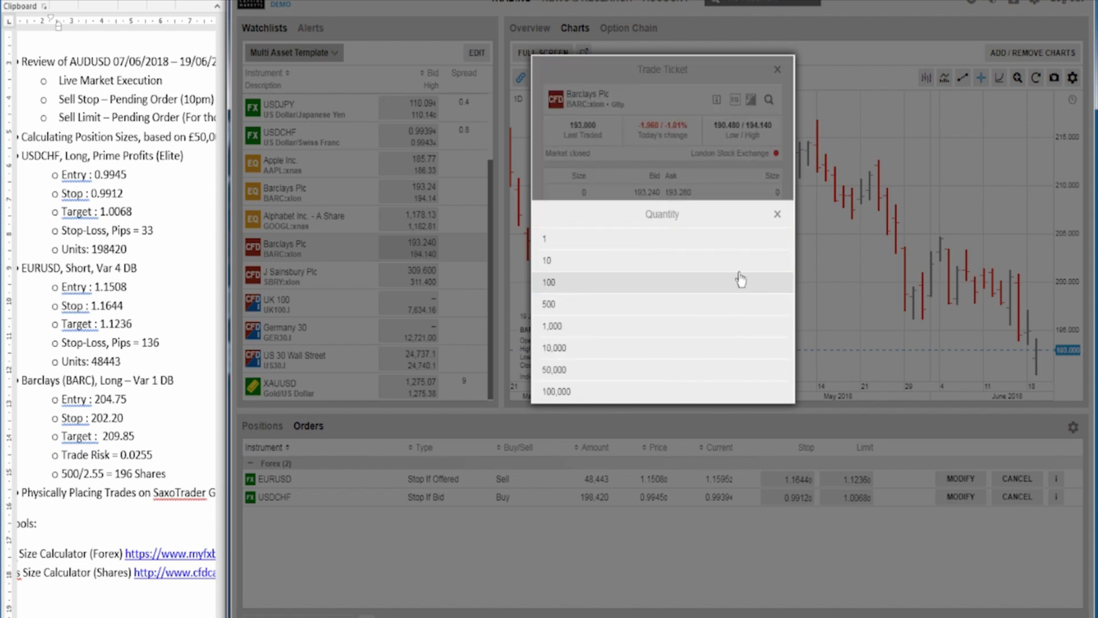
click(777, 214)
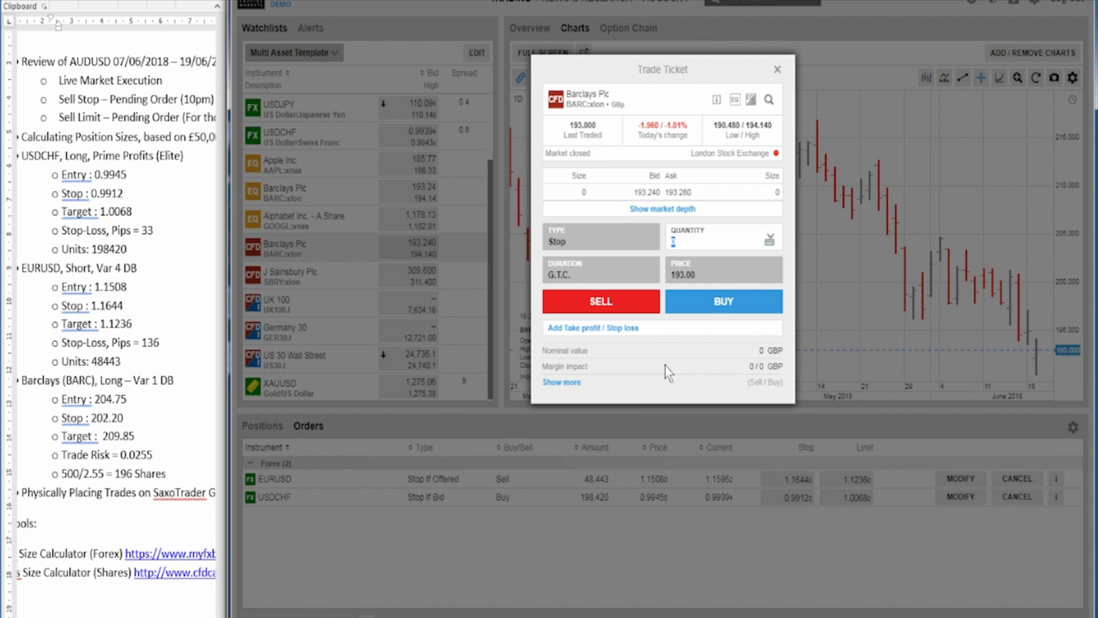
text(196)
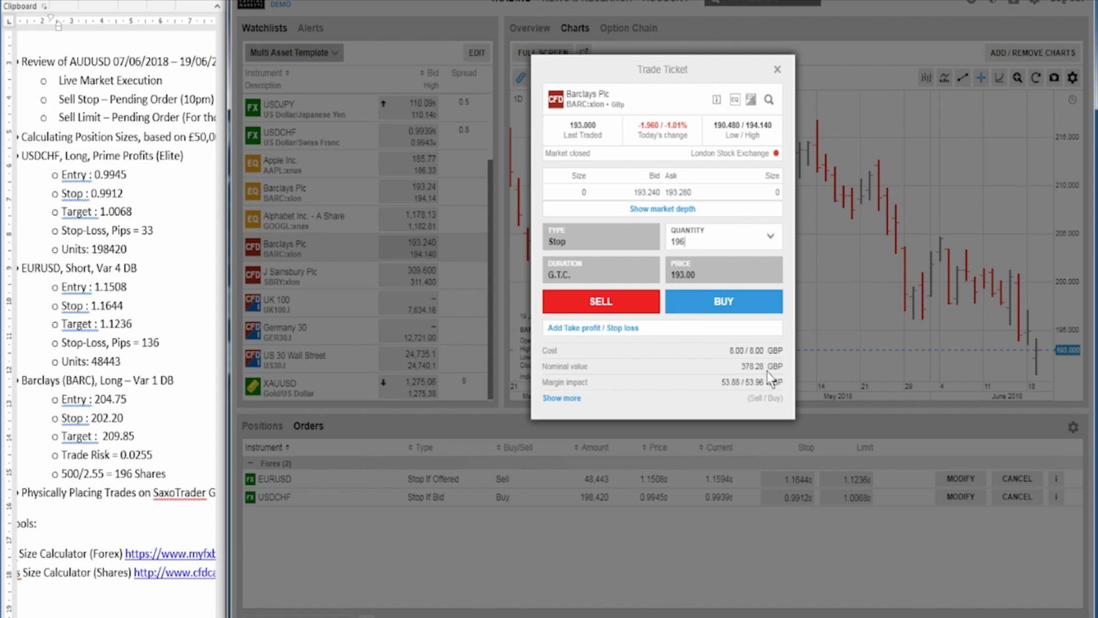
Set the order price on the Barclays trade ticket to the entry level of 204.75
click(680, 277)
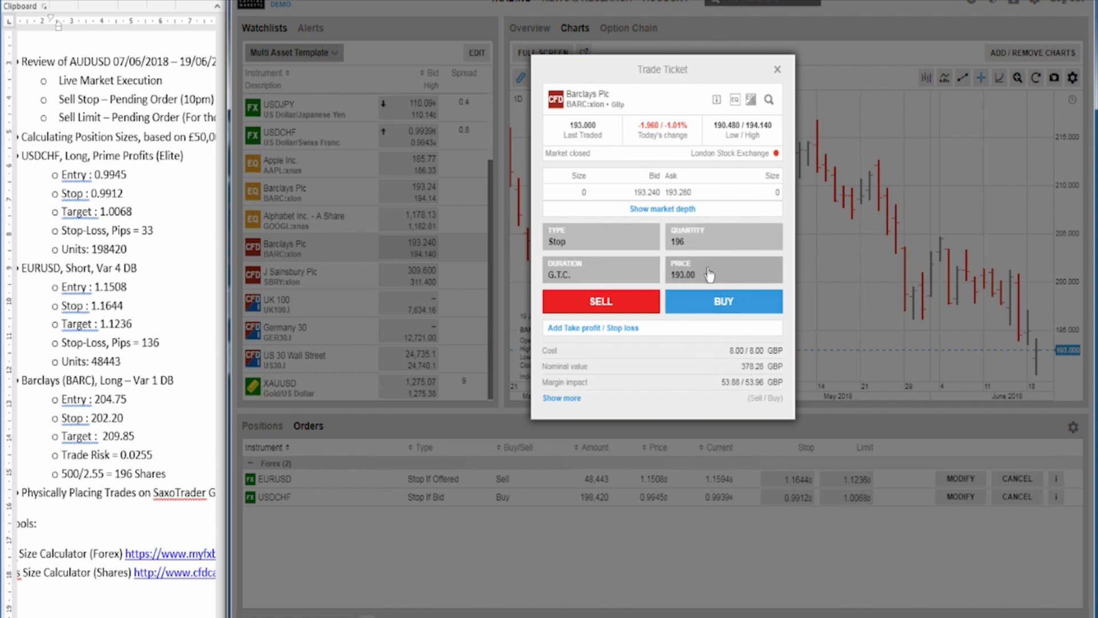
click(582, 328)
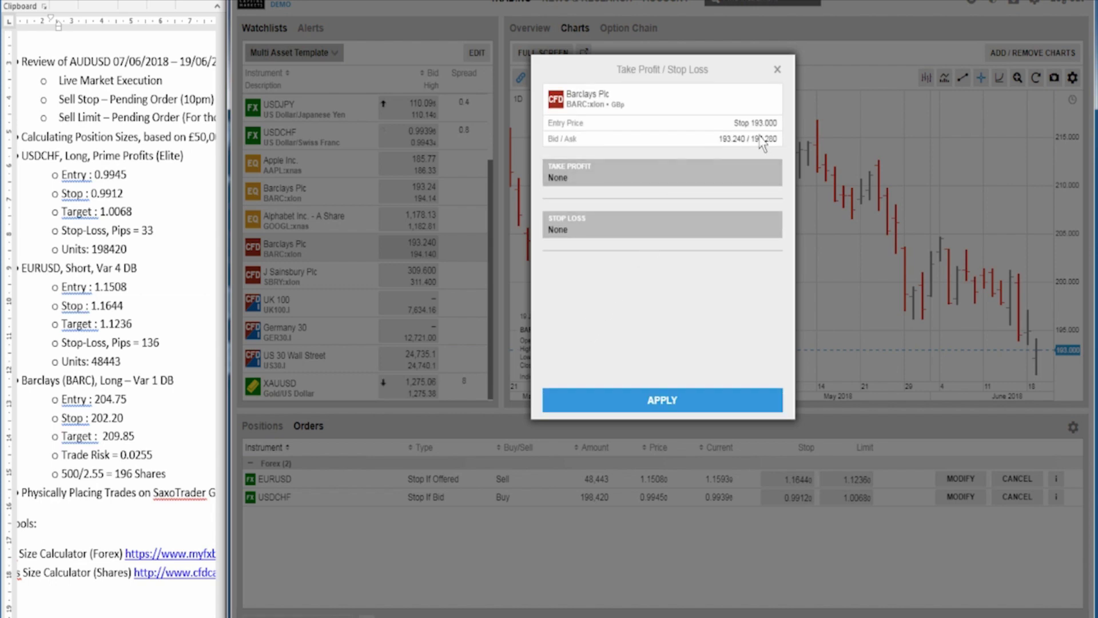
click(776, 69)
click(704, 271)
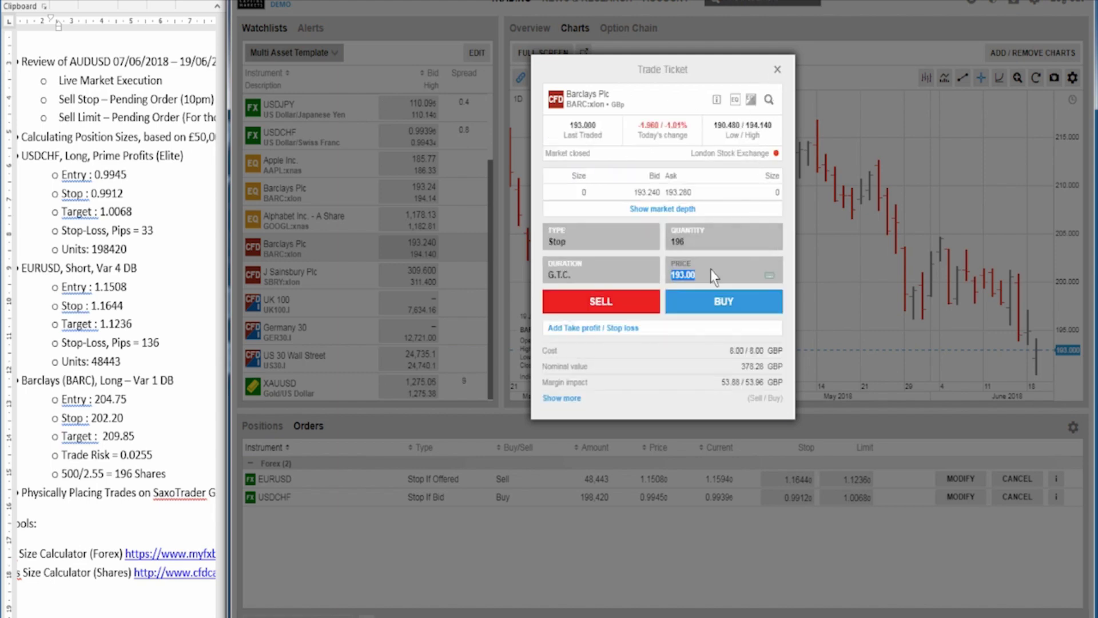
text(204.75)
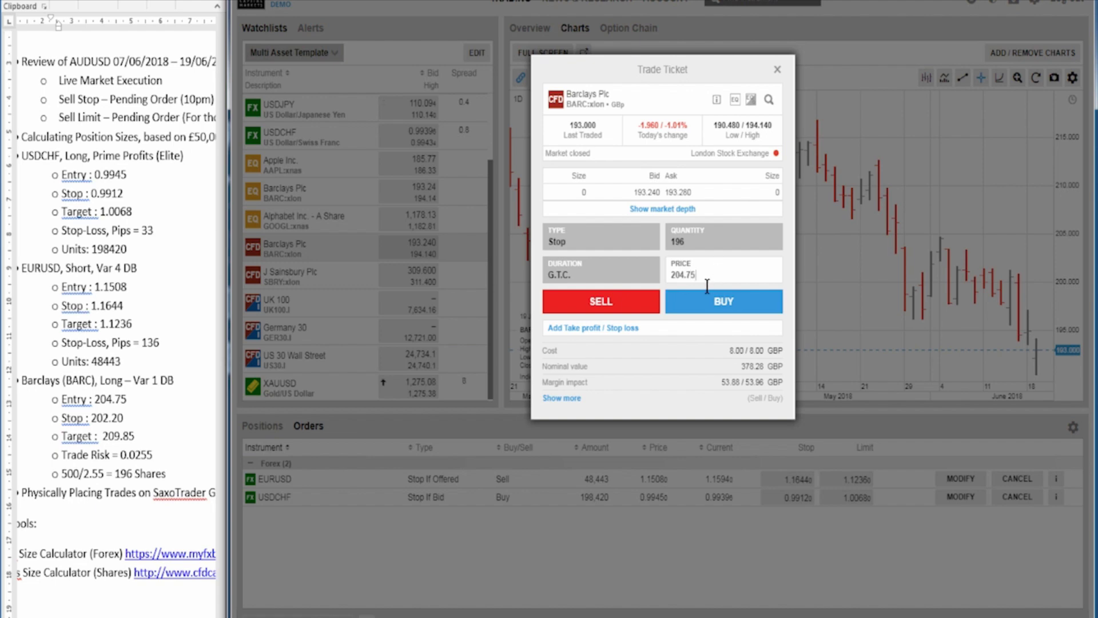
click(669, 339)
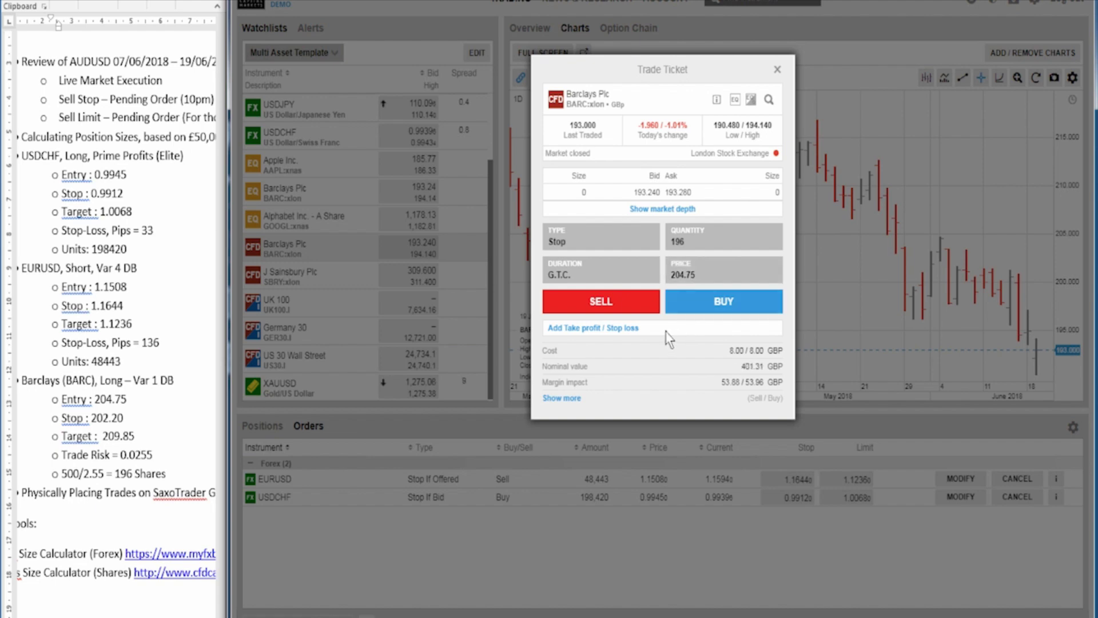
Add a Limit take profit to the Barclays order, specified by price instead of percent, at the target of 209.85
click(629, 329)
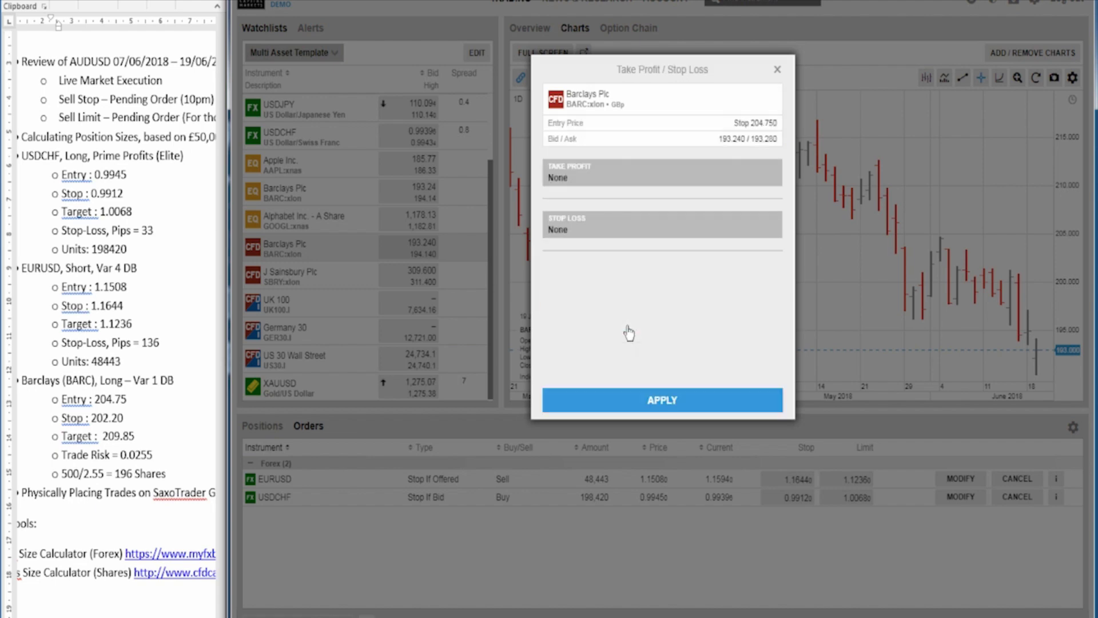
click(643, 188)
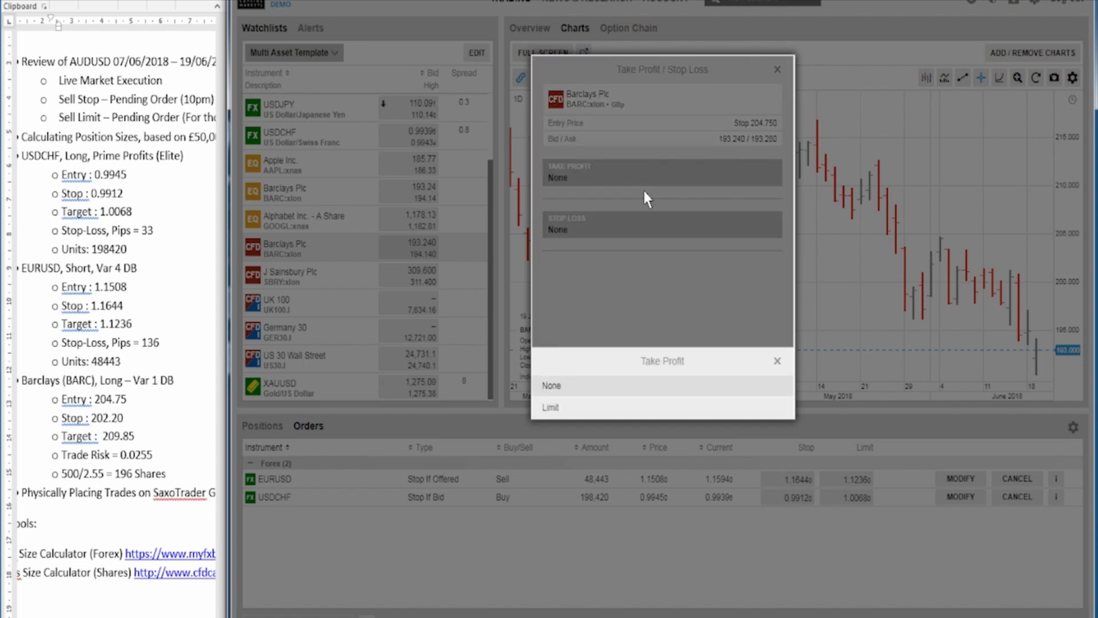
click(607, 408)
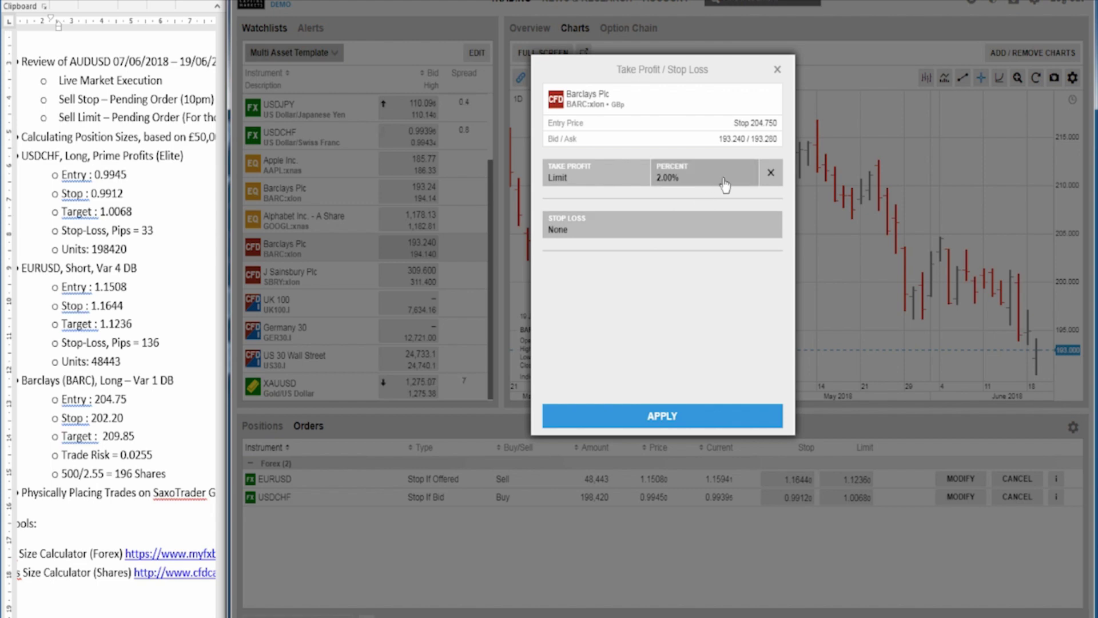
click(745, 179)
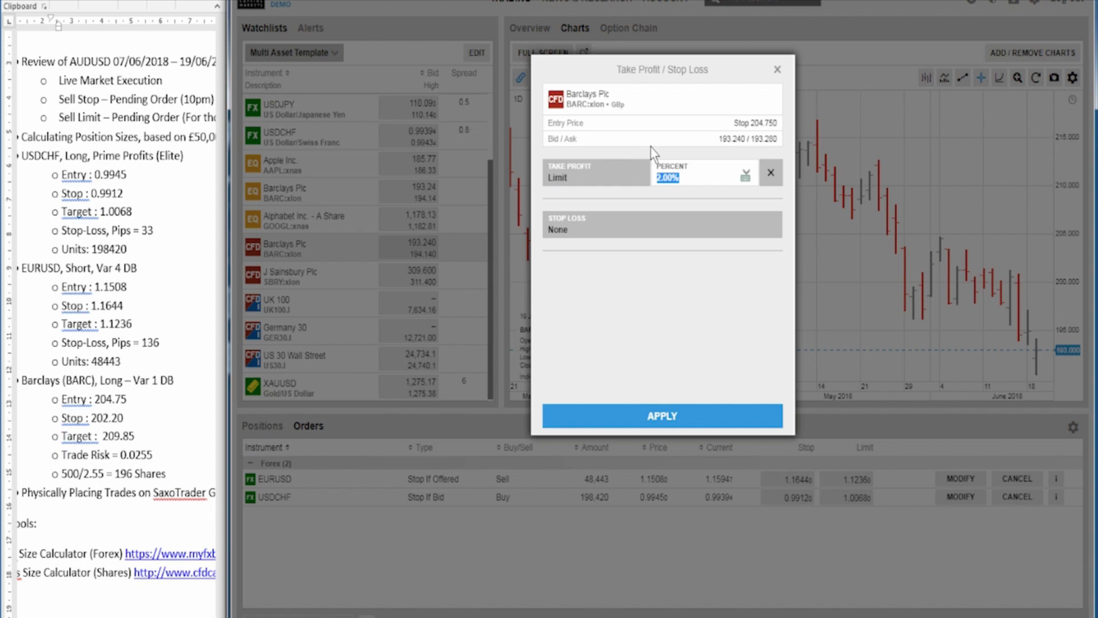
click(746, 176)
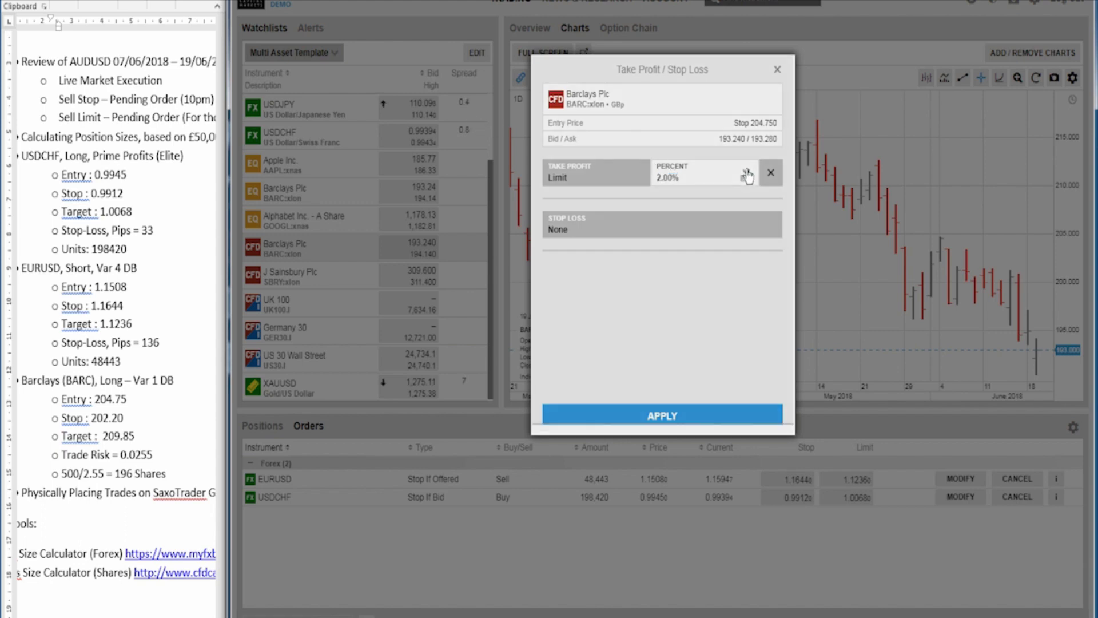
click(552, 401)
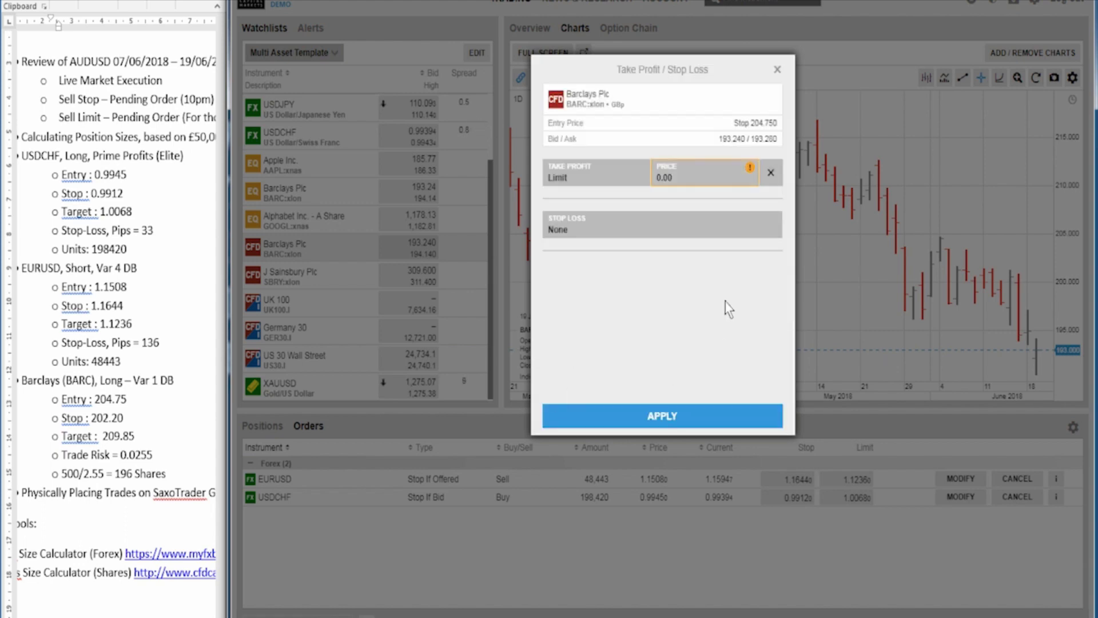
click(691, 173)
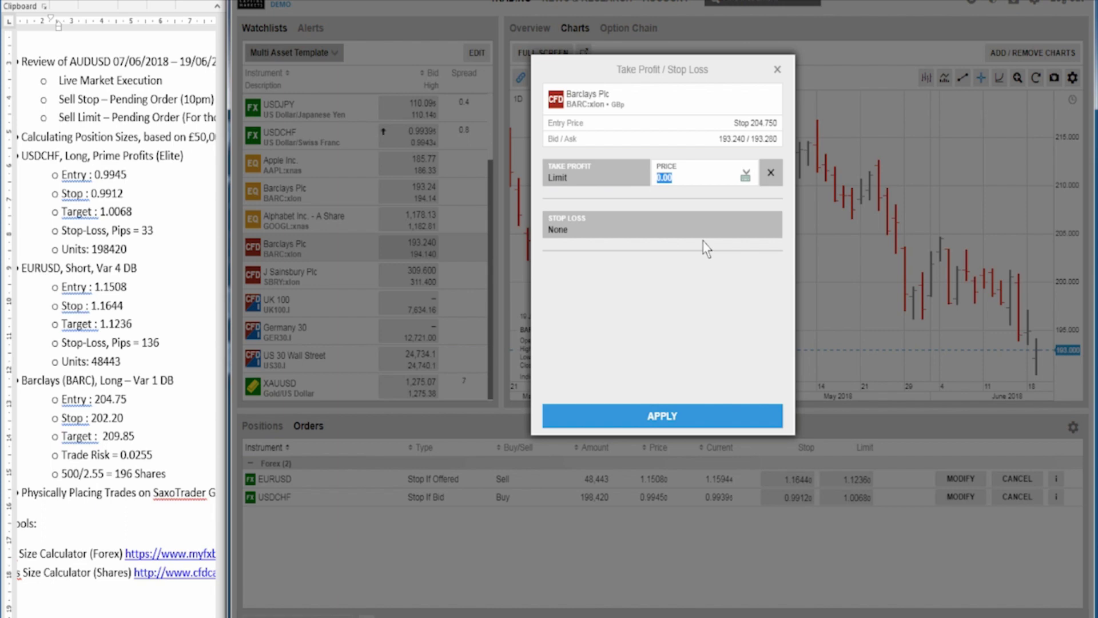
click(140, 435)
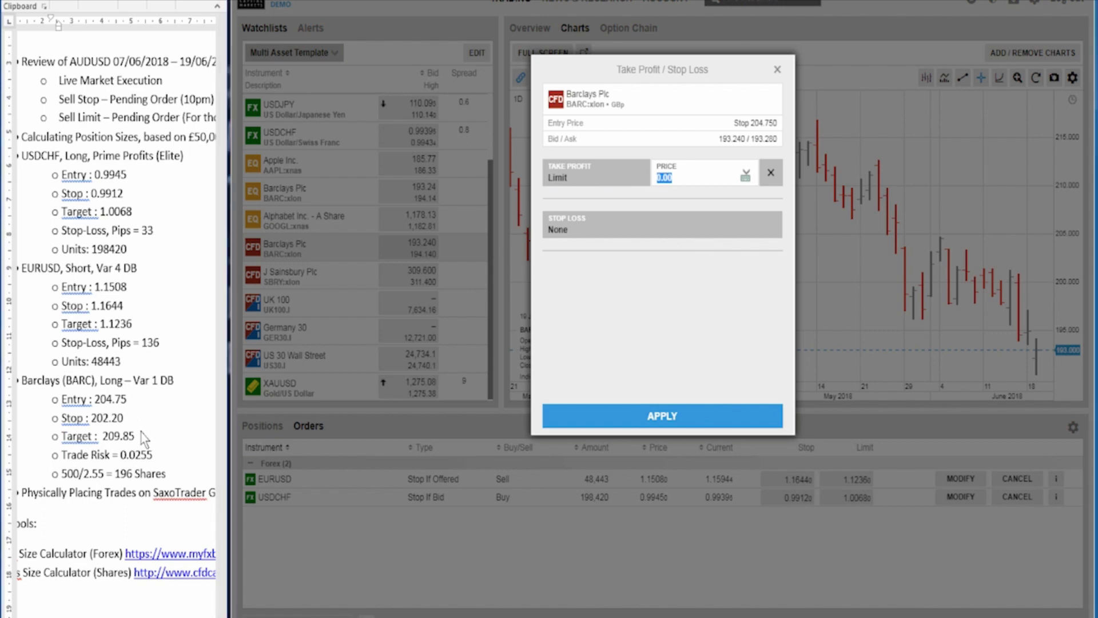
drag(136, 436, 95, 436)
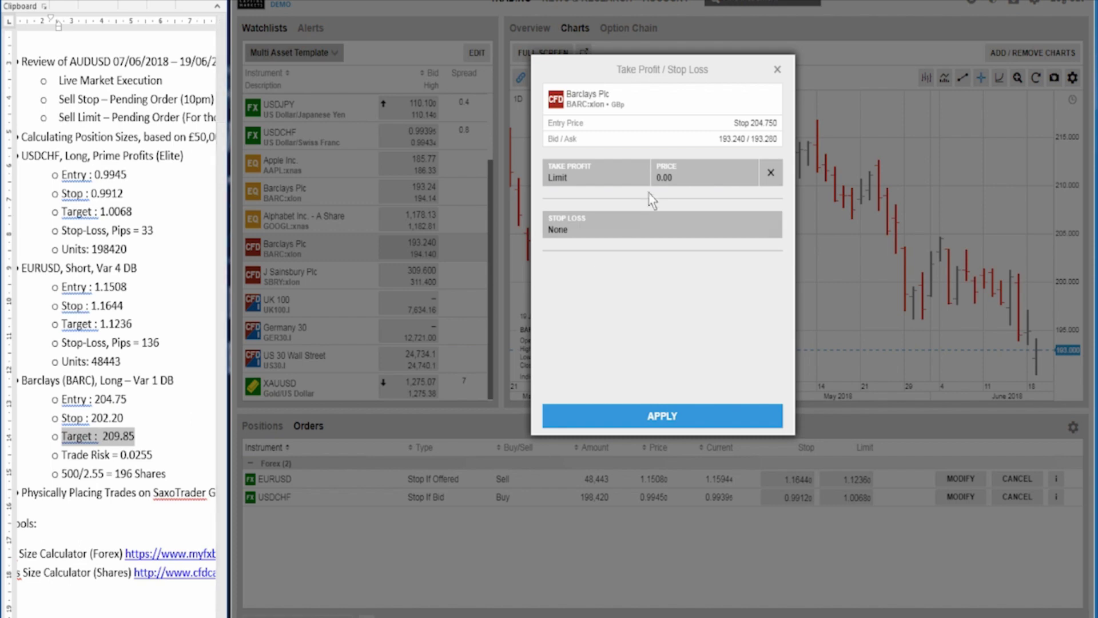
click(697, 174)
text(209.85)
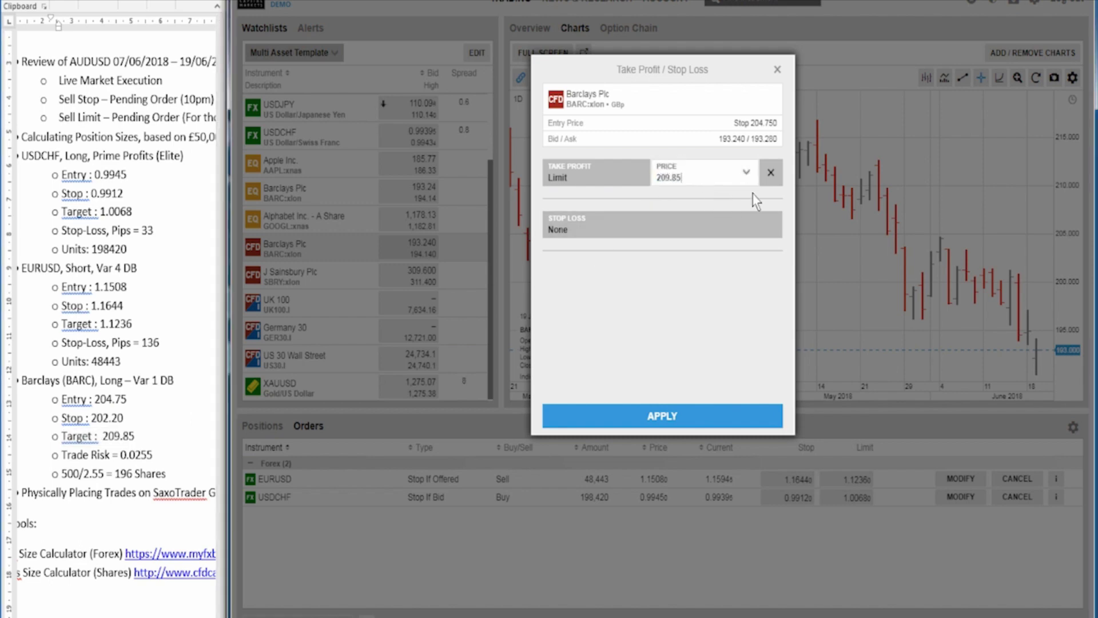
Add a Stop type stop loss specified by price at 202.20, and apply both exit levels to the Barclays ticket
click(677, 230)
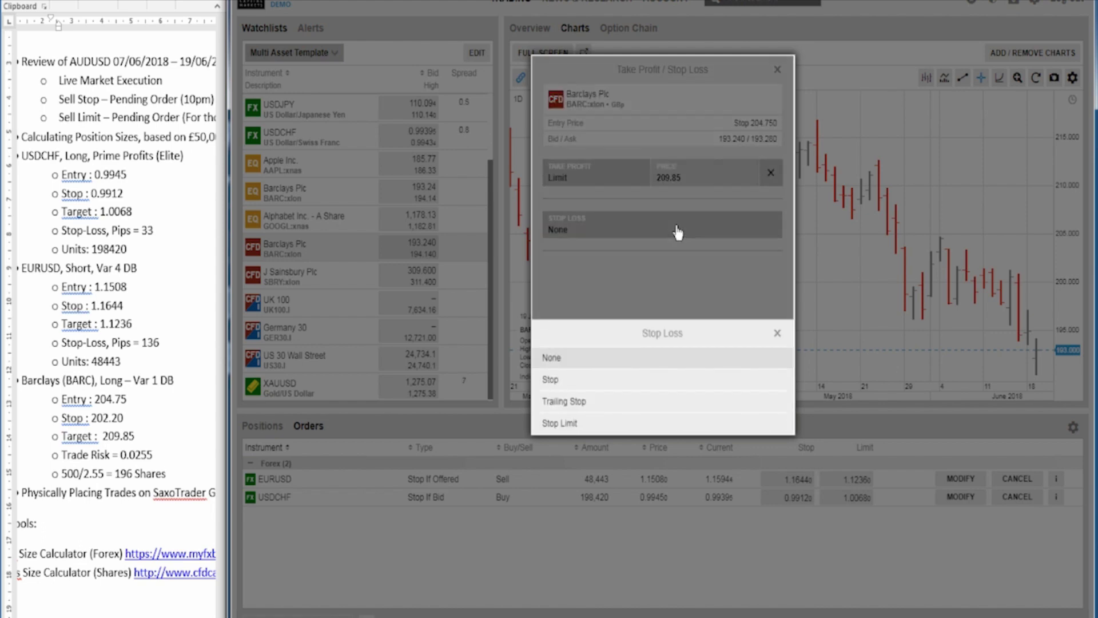
click(621, 380)
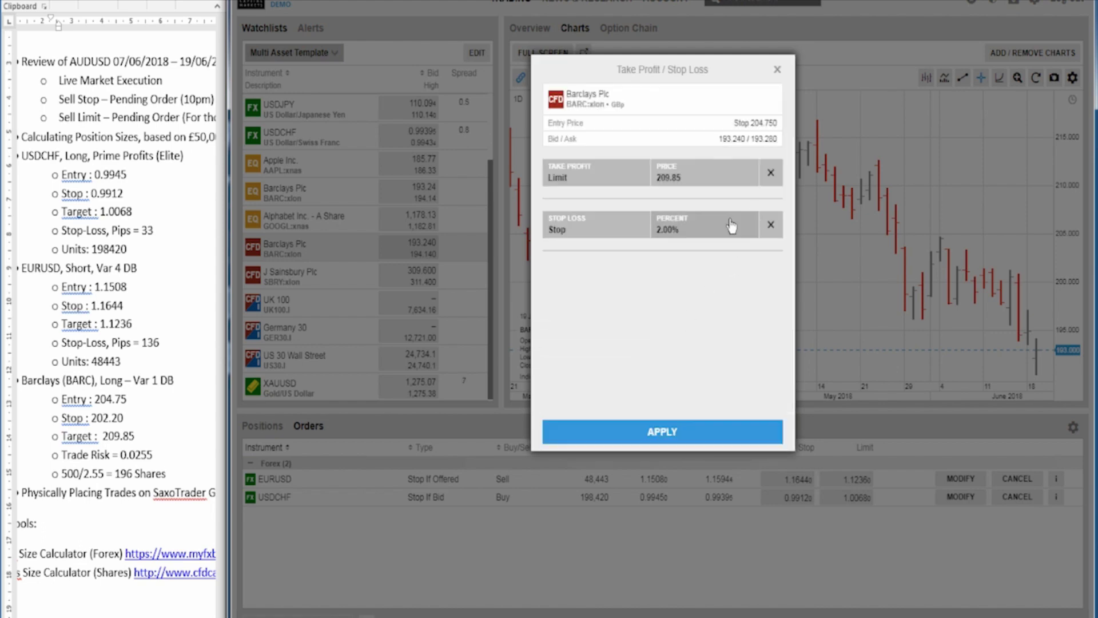
click(727, 230)
click(746, 229)
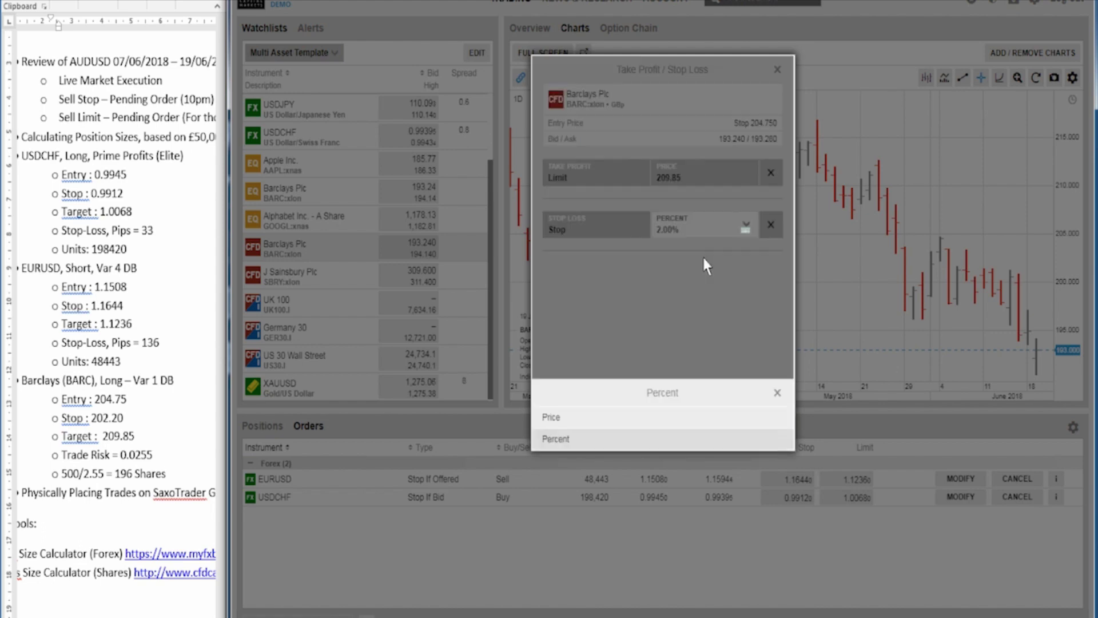
click(589, 424)
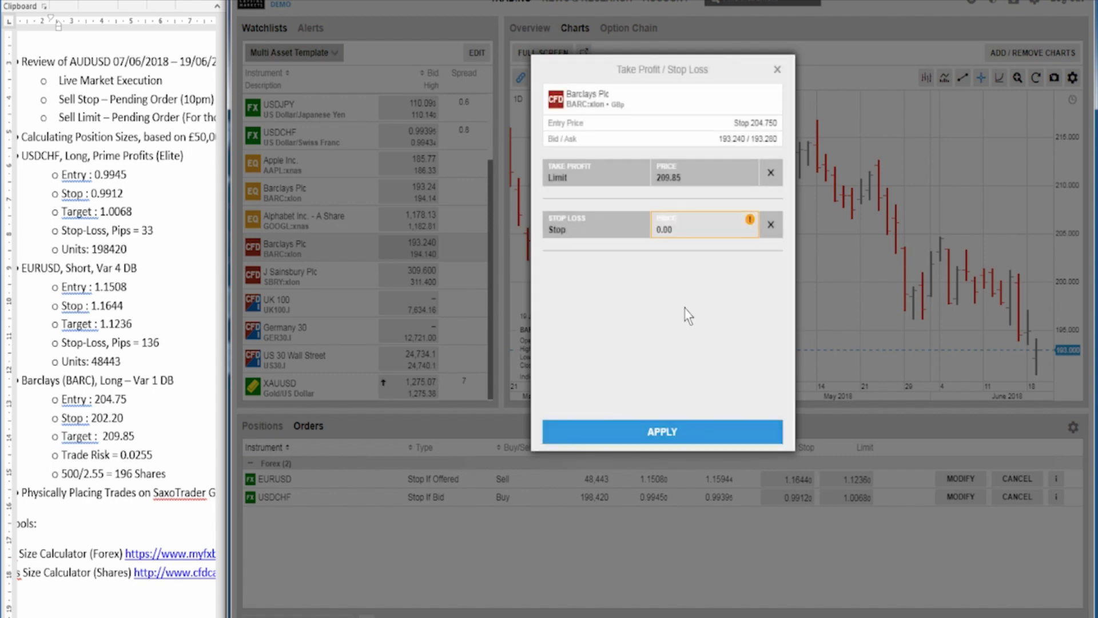
click(679, 238)
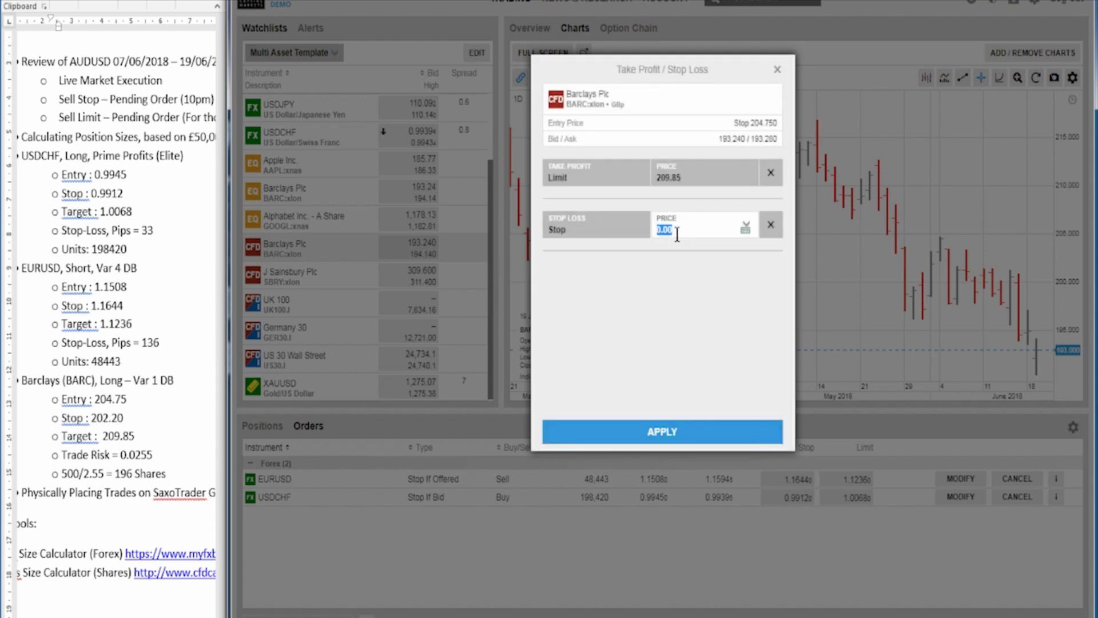
text(202.20)
click(689, 433)
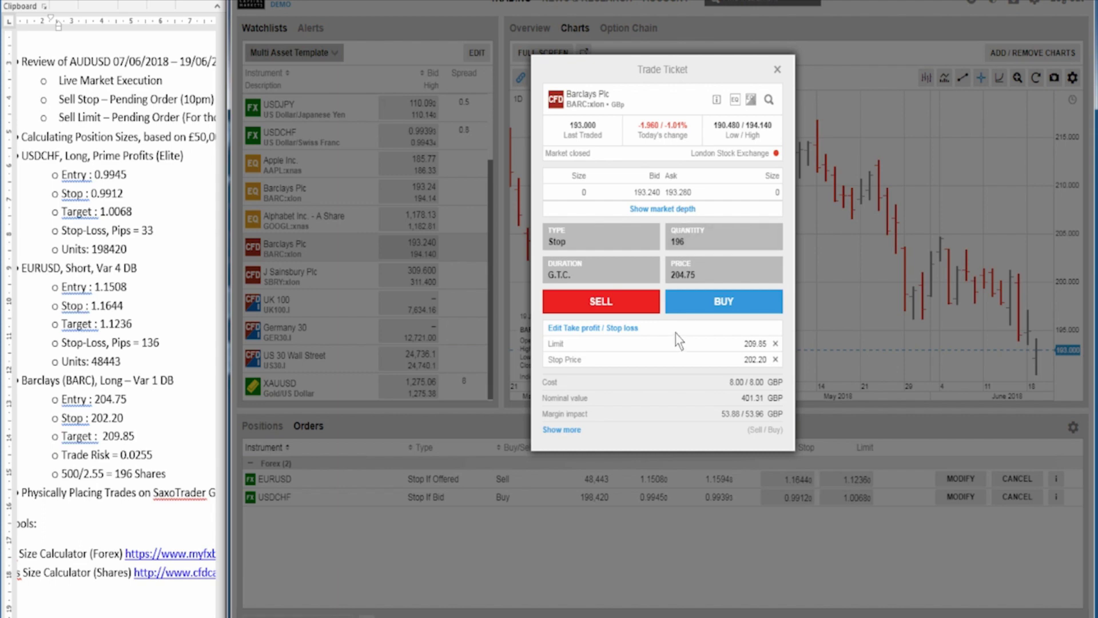
Place the Barclays order as a buy, confirm it and dismiss the order notifications
click(718, 310)
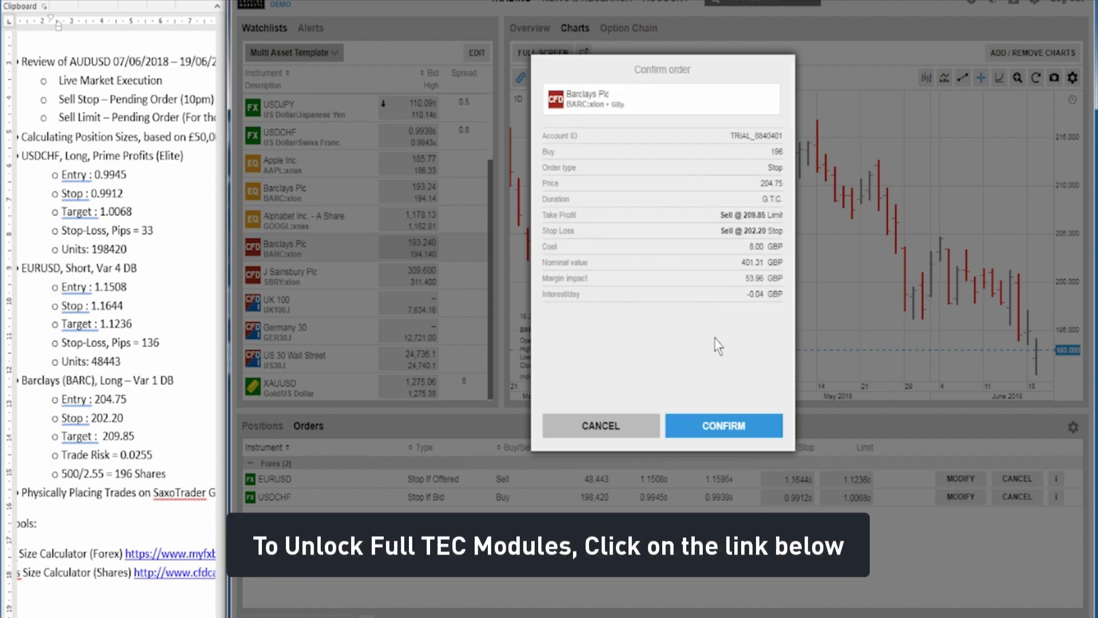
click(728, 423)
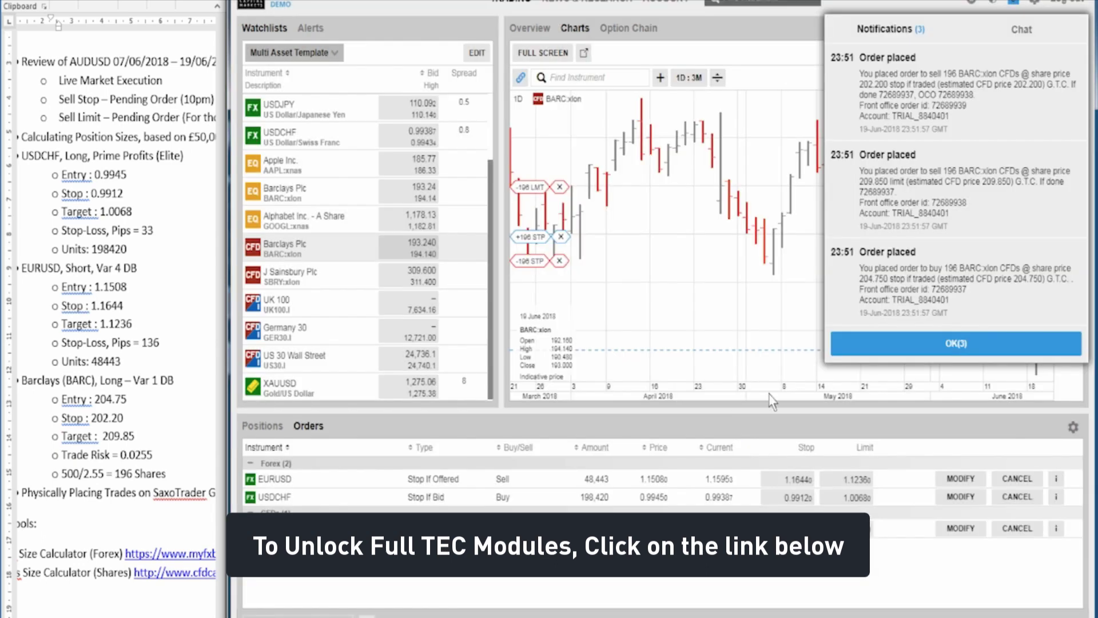
click(938, 342)
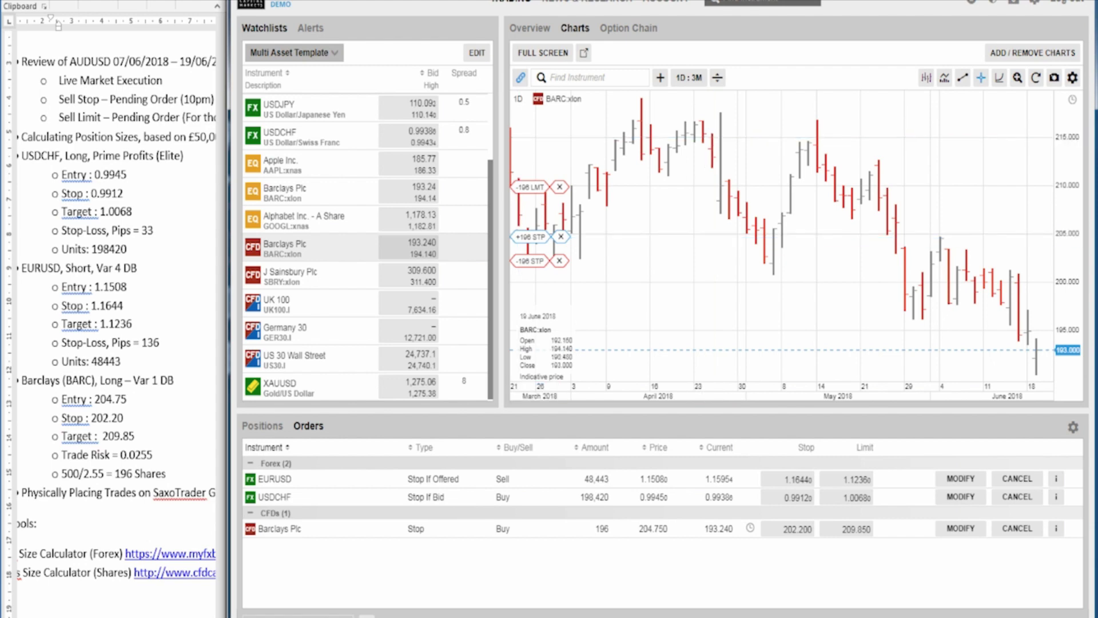
Switch to the Word agenda and put the cursor at the end of the "Physically Placing Trades on SaxoTrader Go" line
key(alt+Tab)
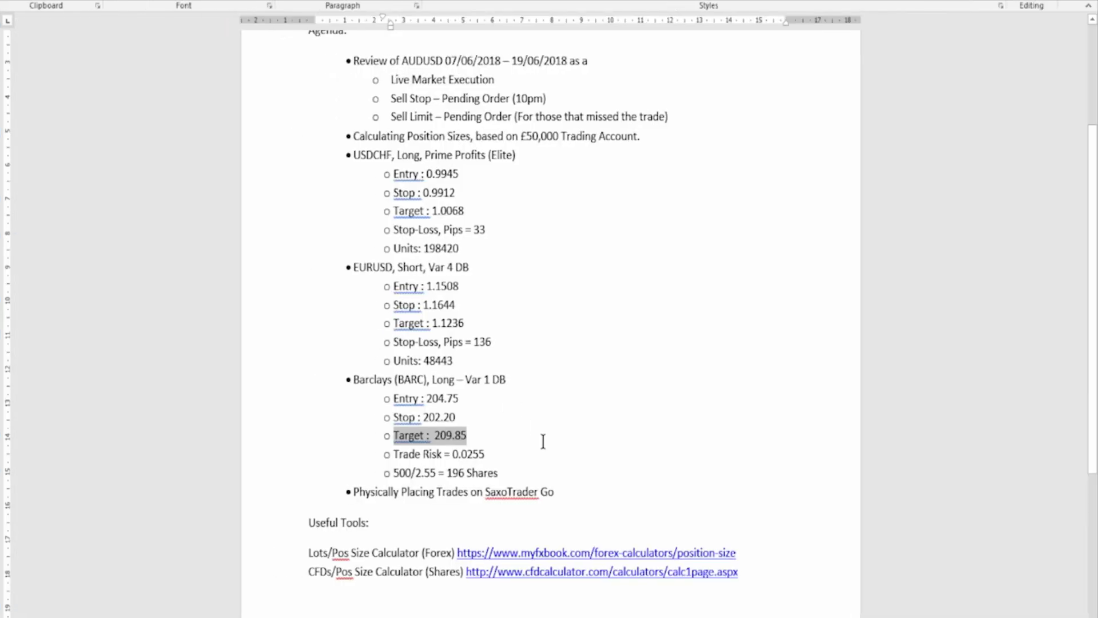
click(569, 498)
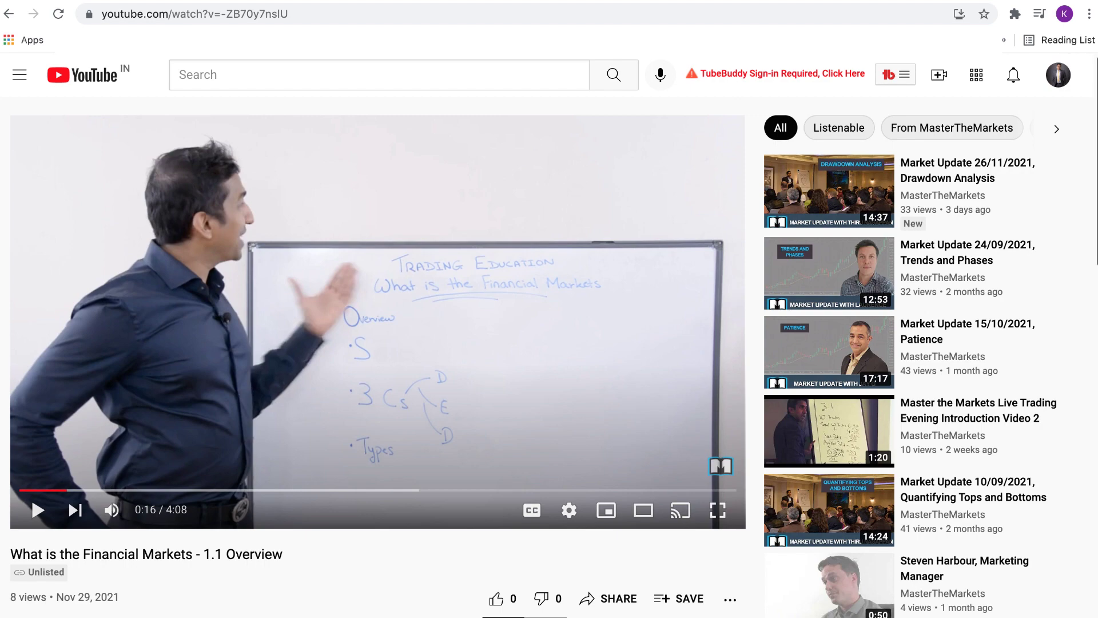
On the YouTube page of "What is the Financial Markets - 1.1 Overview", open the masterthemarkets.net link in the video description
scroll(378, 355, down, 5)
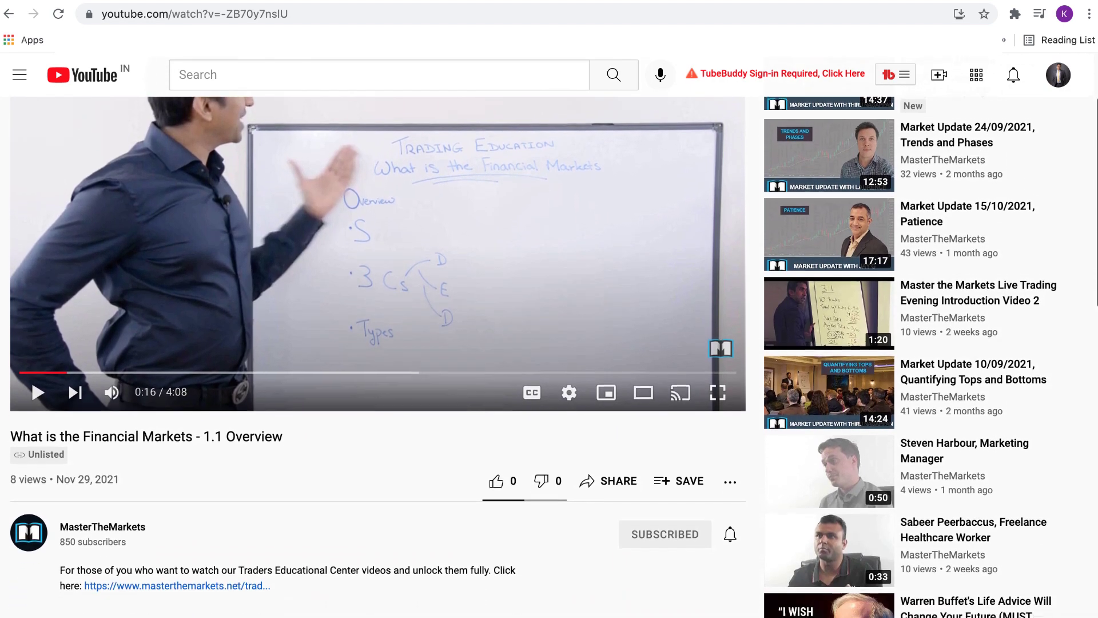
scroll(1005, 326, down, 2)
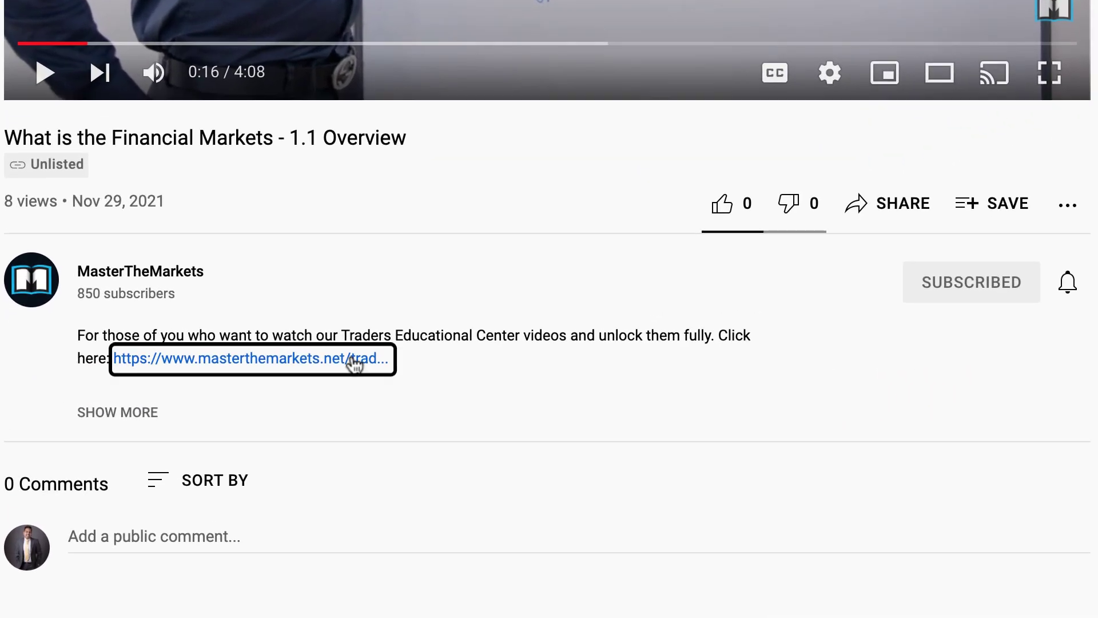
click(355, 363)
Find the locked Module 6, Types of Analysis, in the education centre's module list and choose to subscribe to unlock it
scroll(634, 437, down, 15)
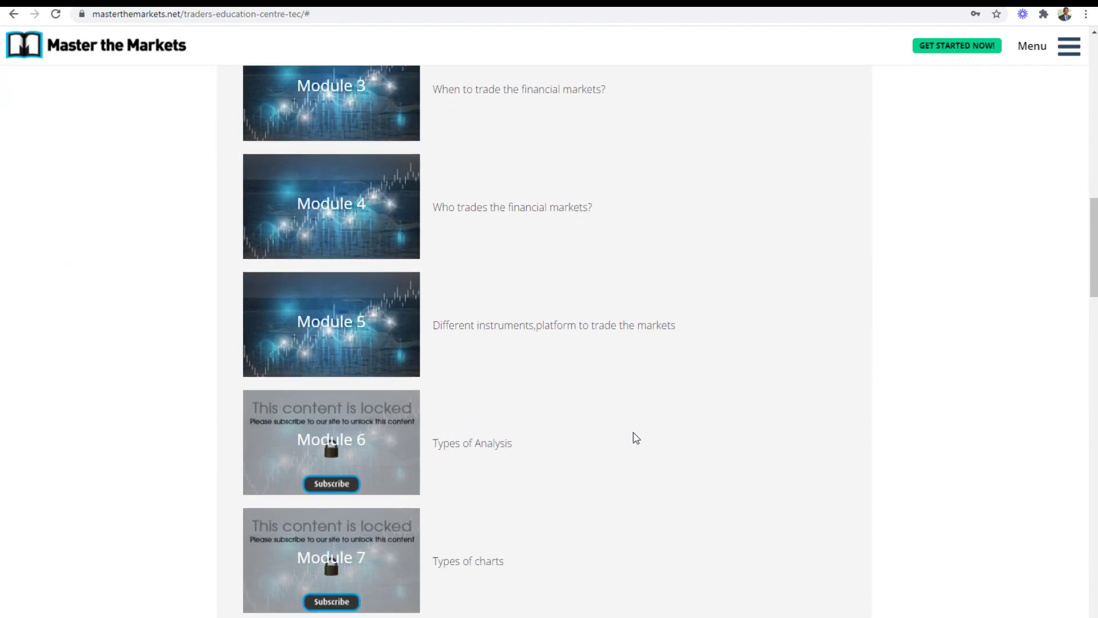
scroll(636, 438, down, 2)
click(330, 368)
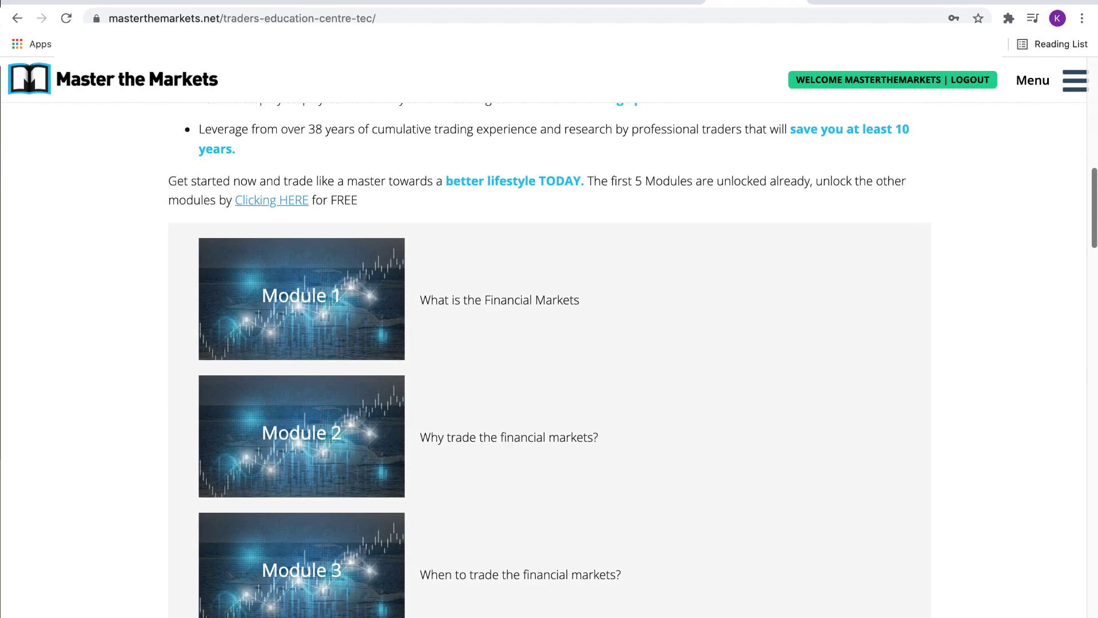
Look through the education centre's module list from Module 1 to Module 11 while logged in
scroll(549, 361, down, 10)
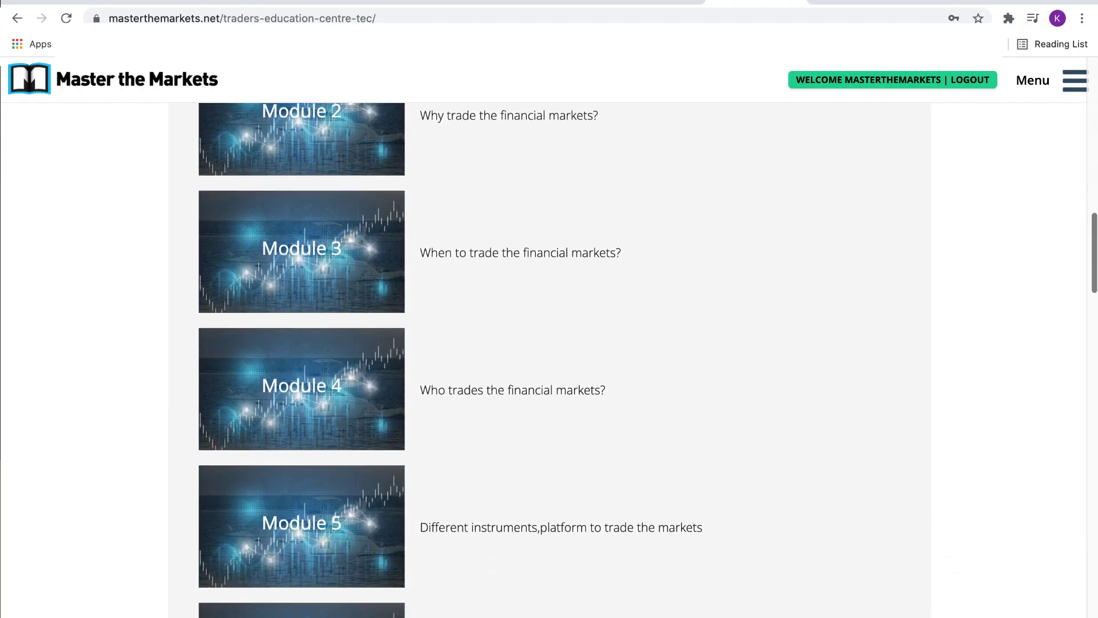
scroll(549, 360, down, 14)
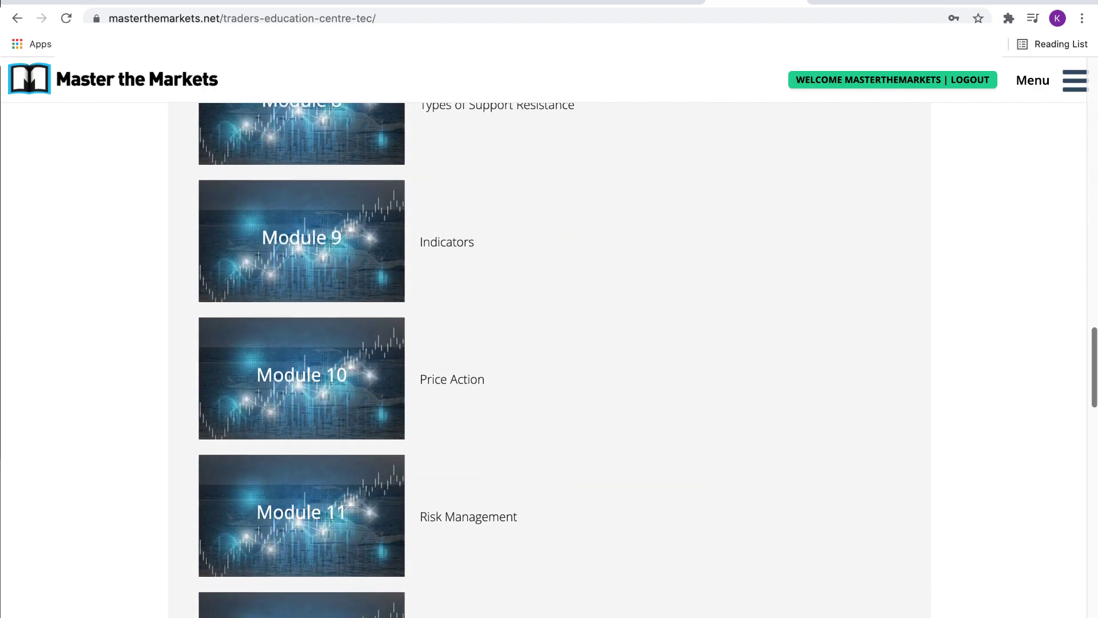